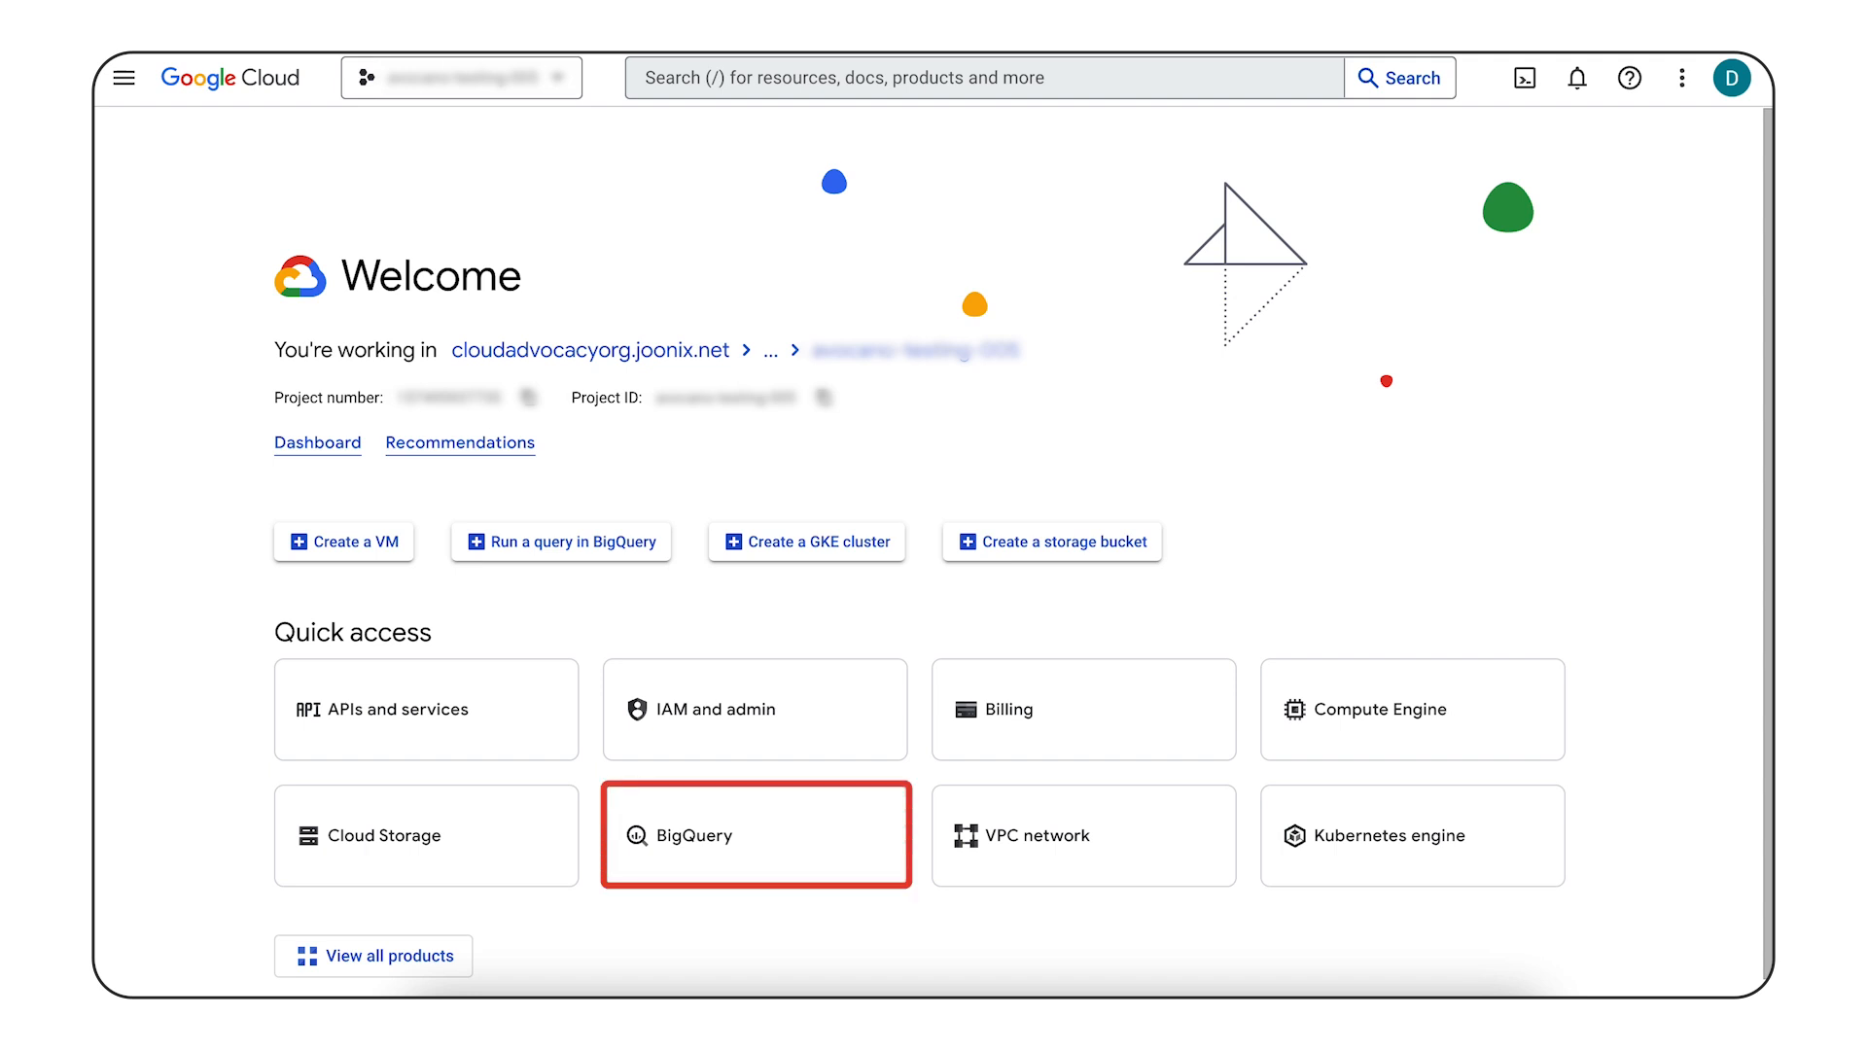
# Step: Open BigQuery and enable all the required APIs for the Preview code-management features
pyautogui.click(775, 835)
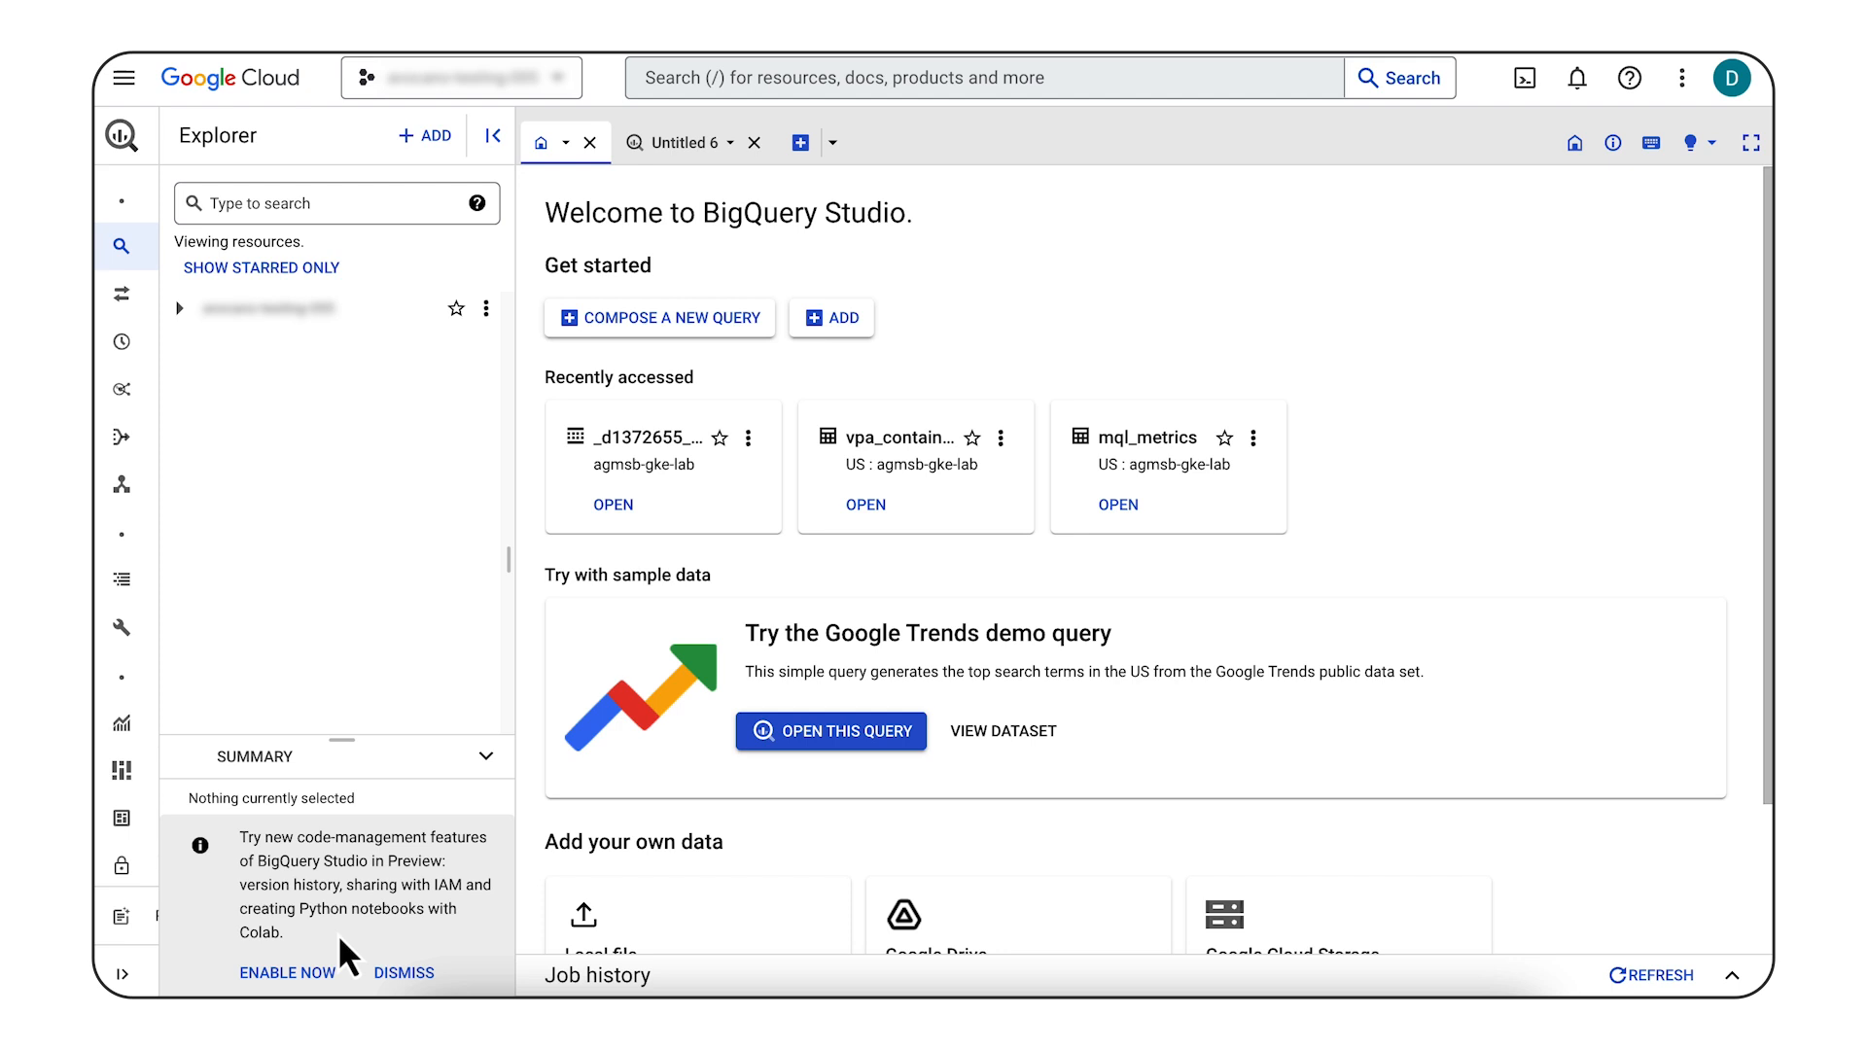
pyautogui.click(297, 973)
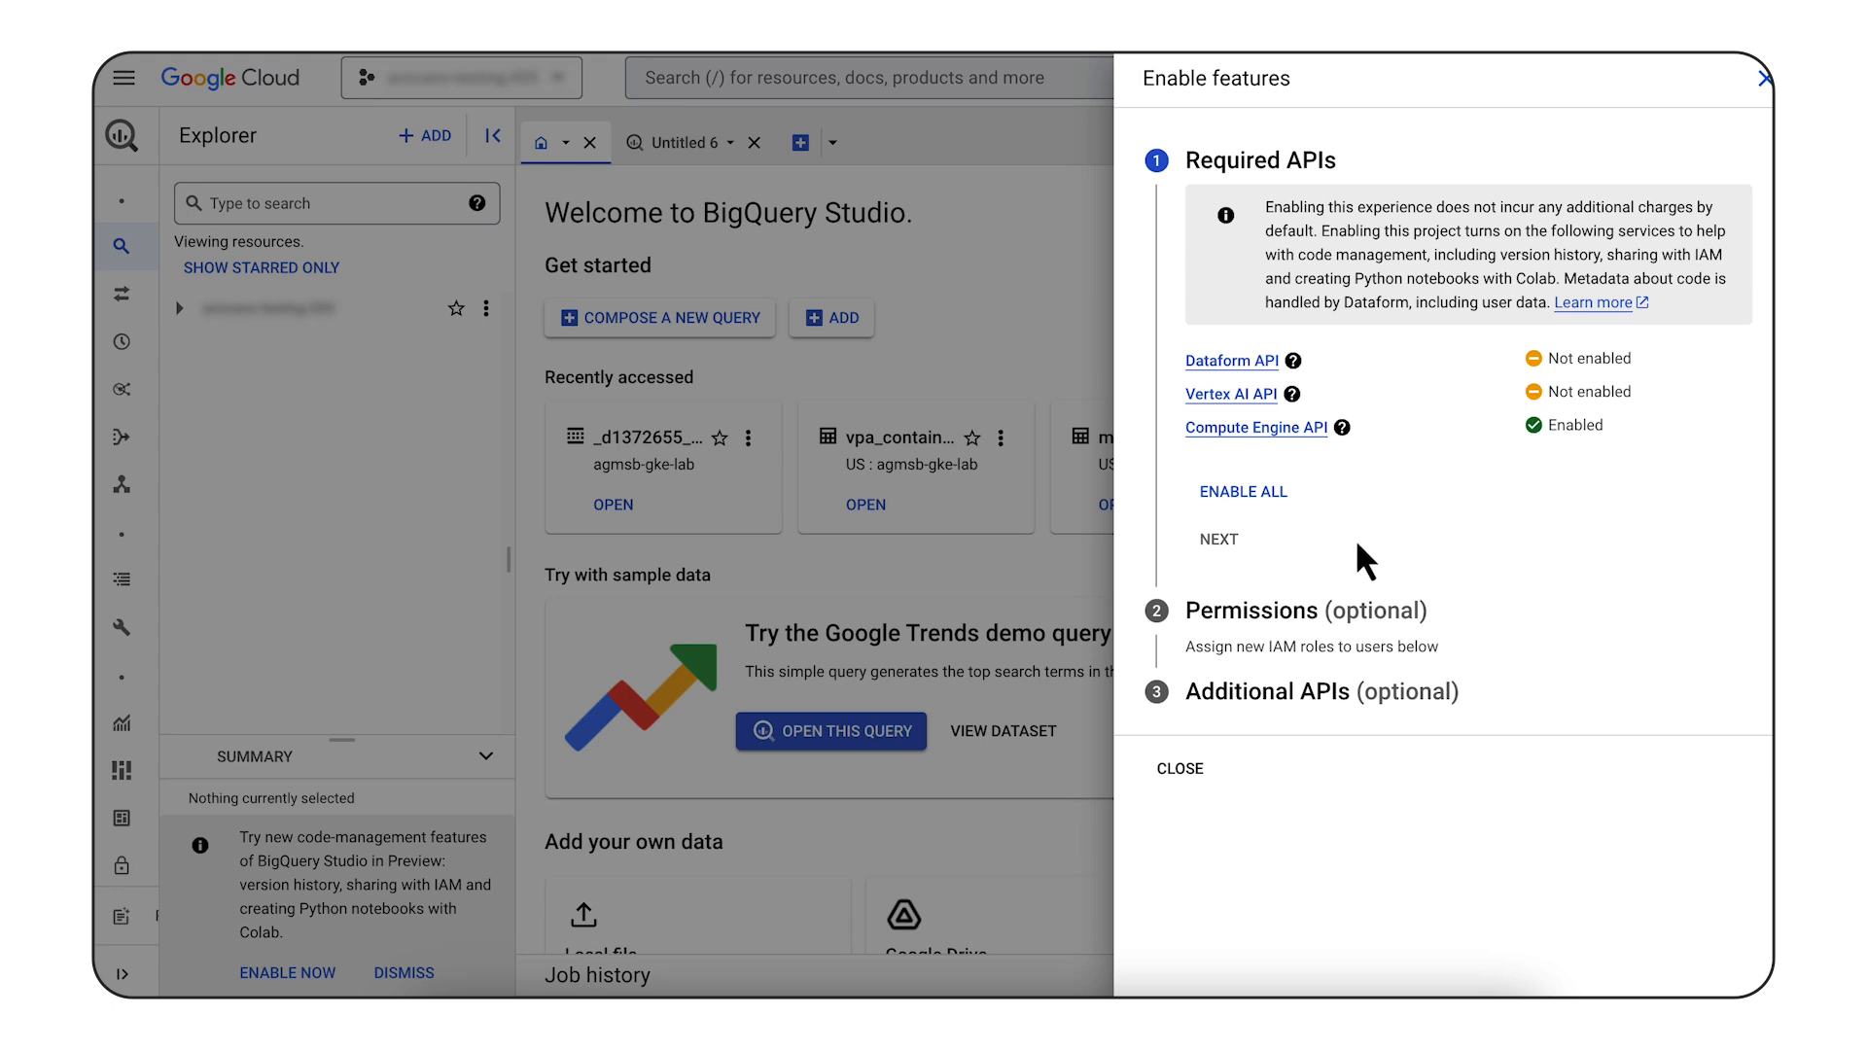
pyautogui.click(1292, 360)
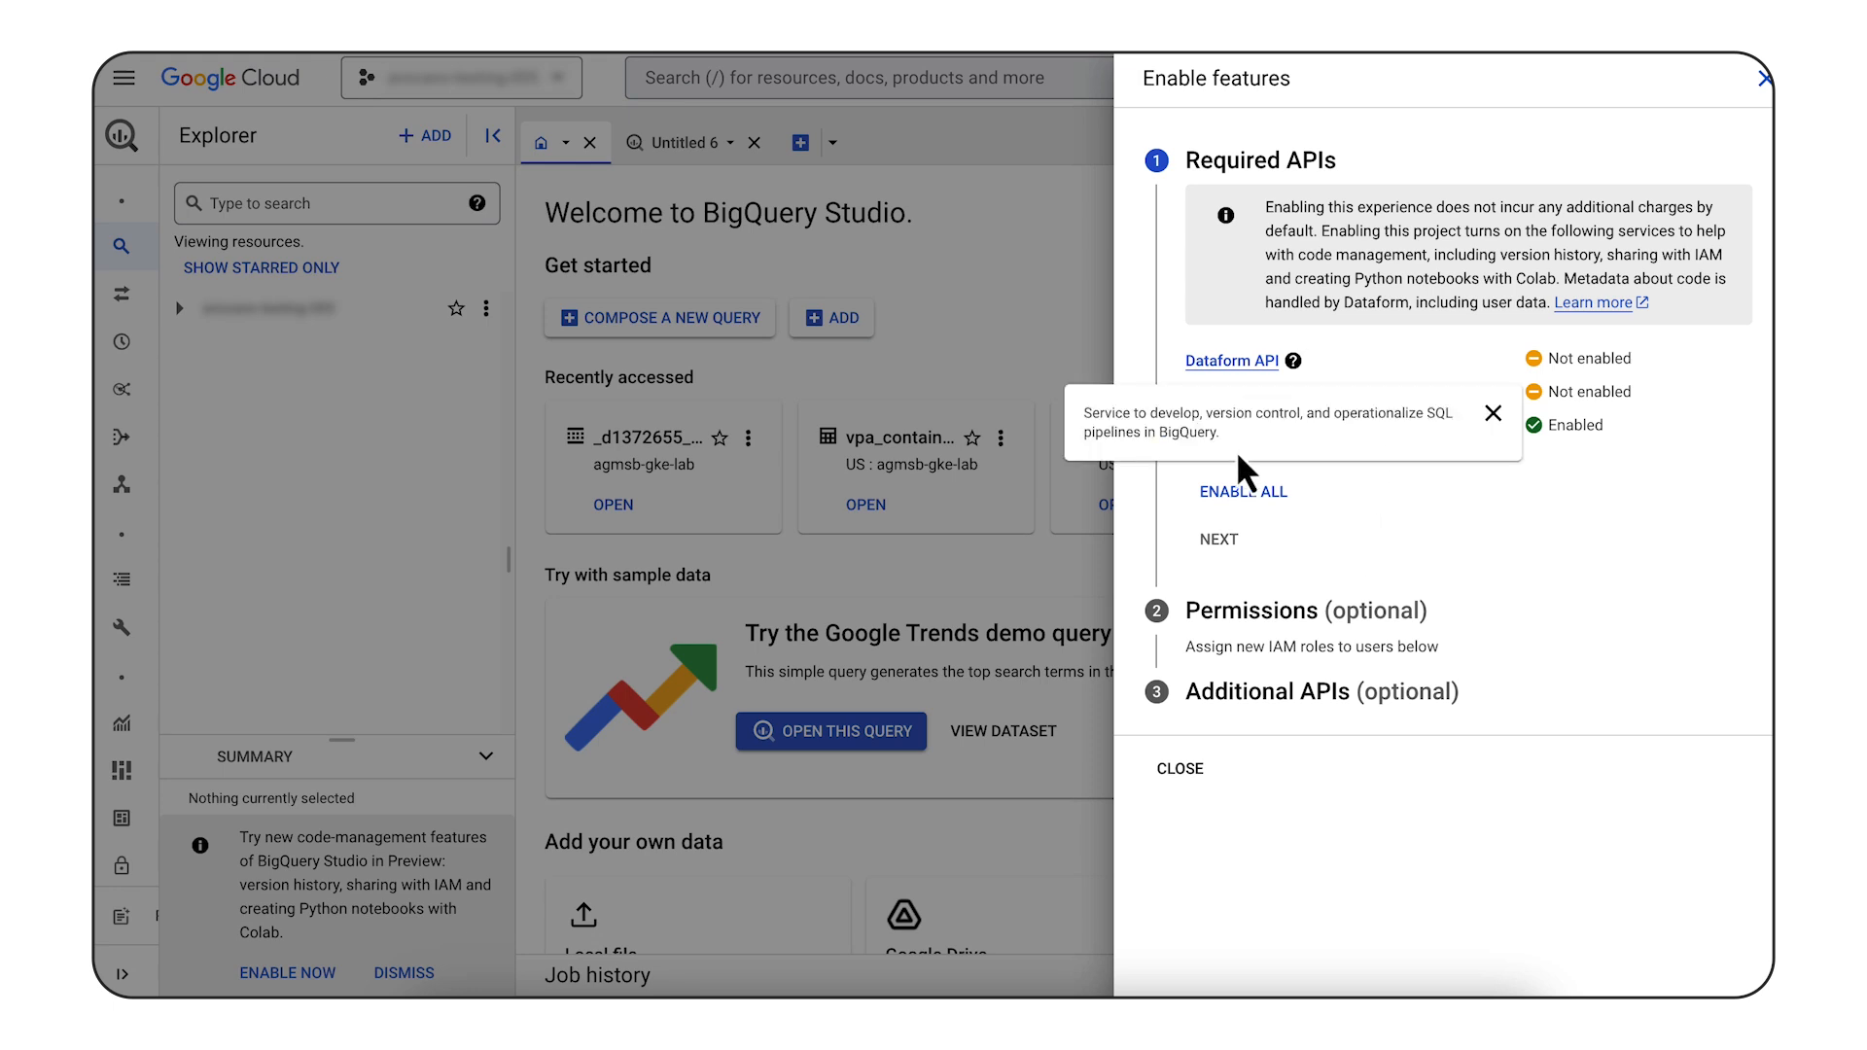
pyautogui.click(1495, 416)
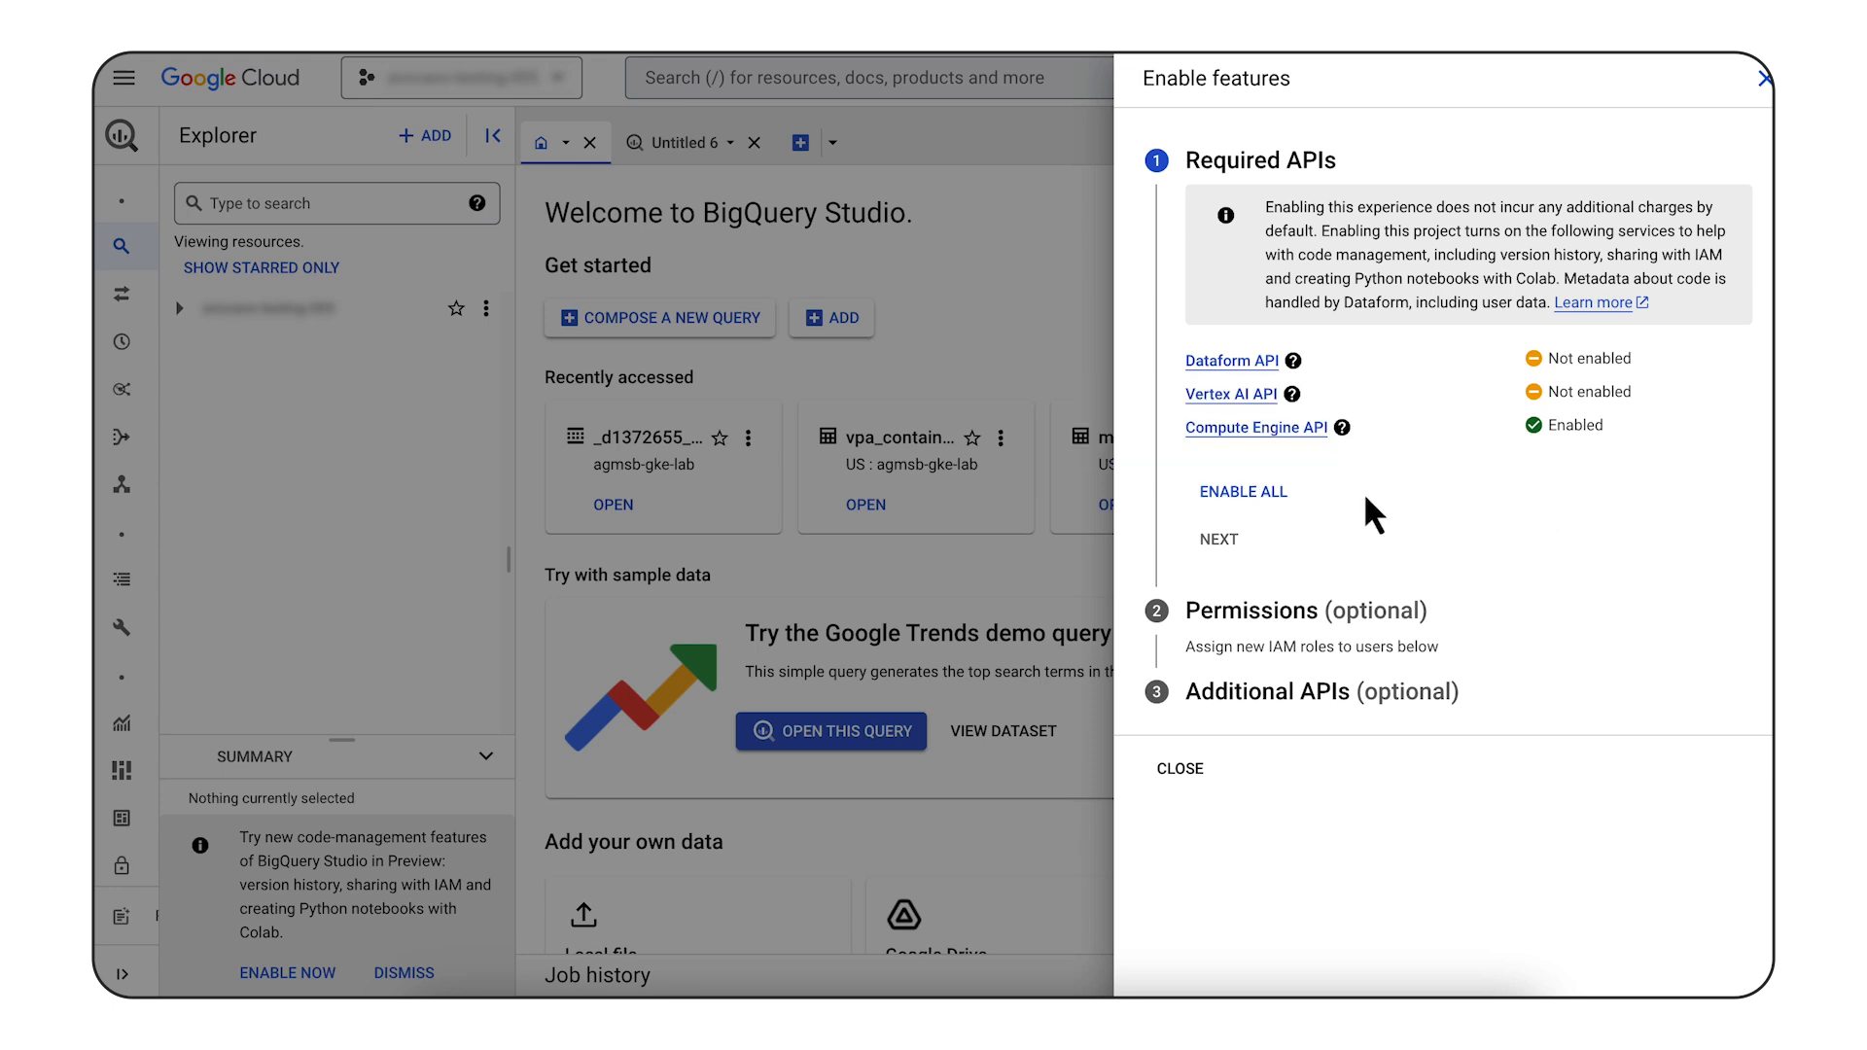
pyautogui.click(1270, 494)
# Step: Continue past the optional permissions, enable all the additional APIs and close the feature setup
pyautogui.click(1221, 592)
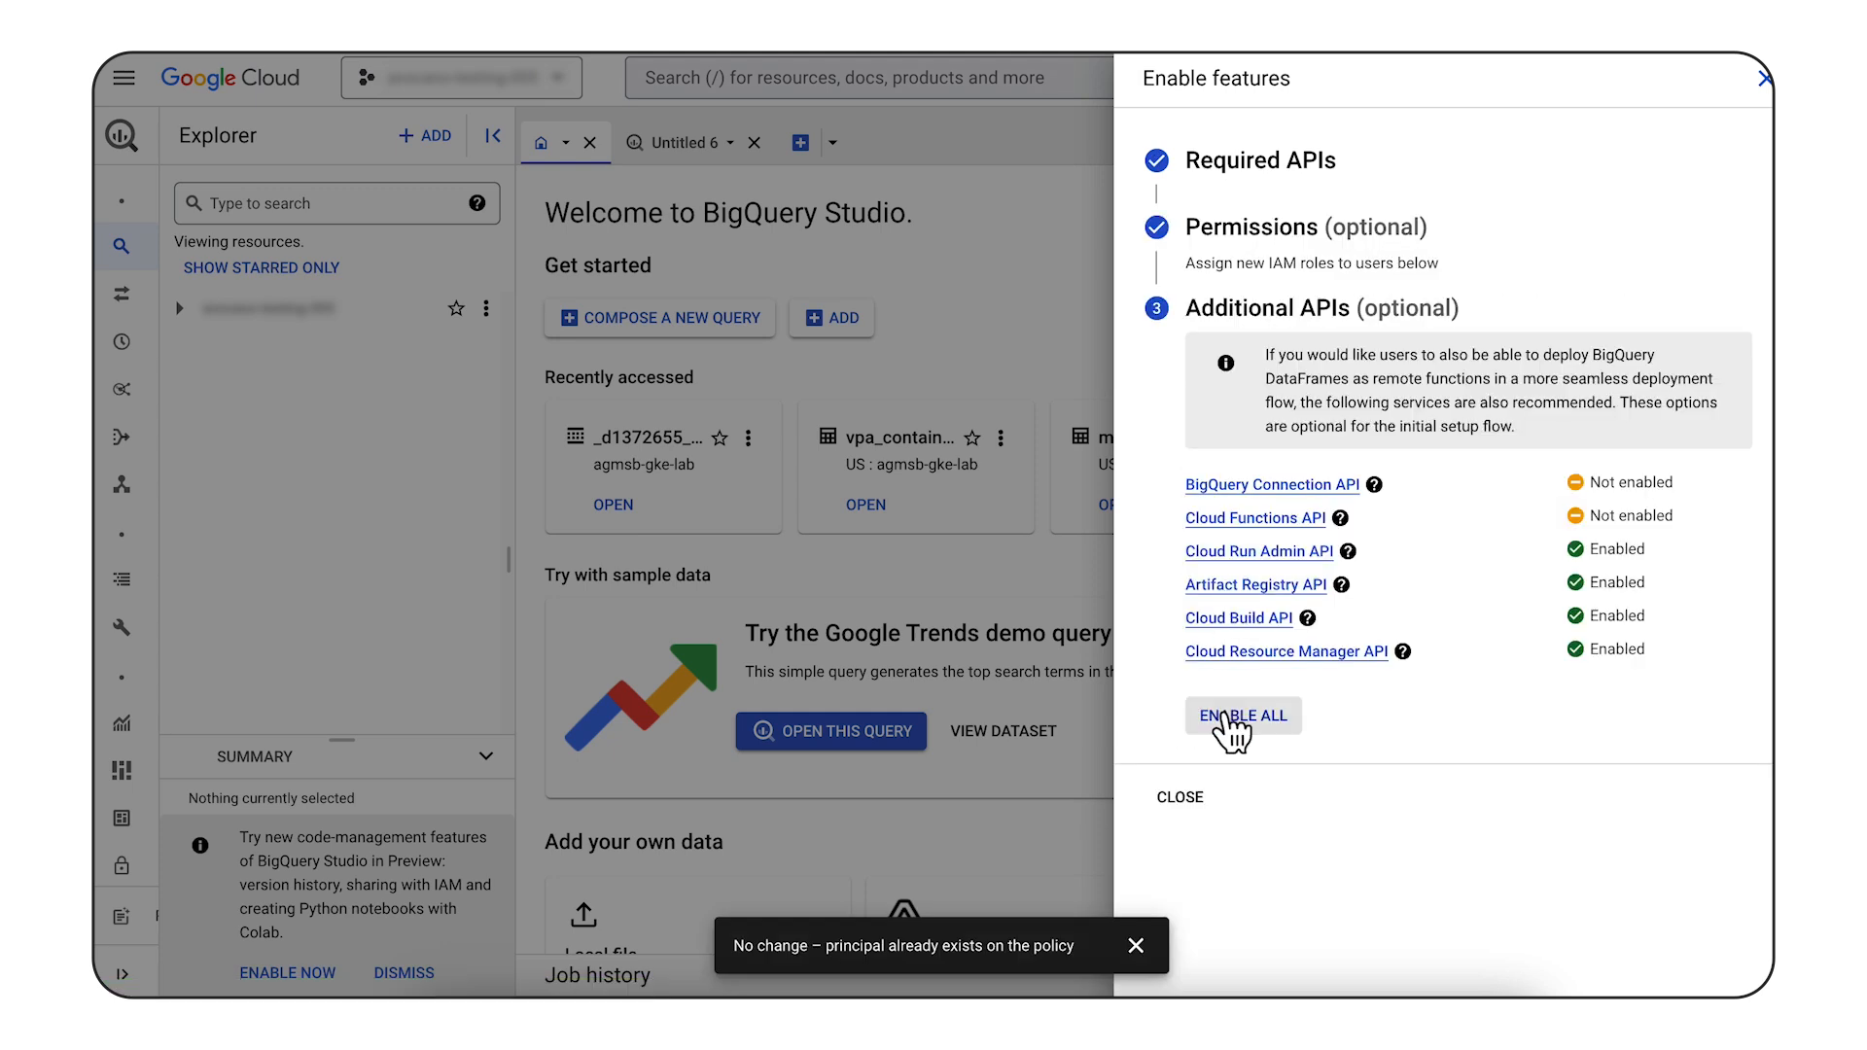
pyautogui.click(1228, 717)
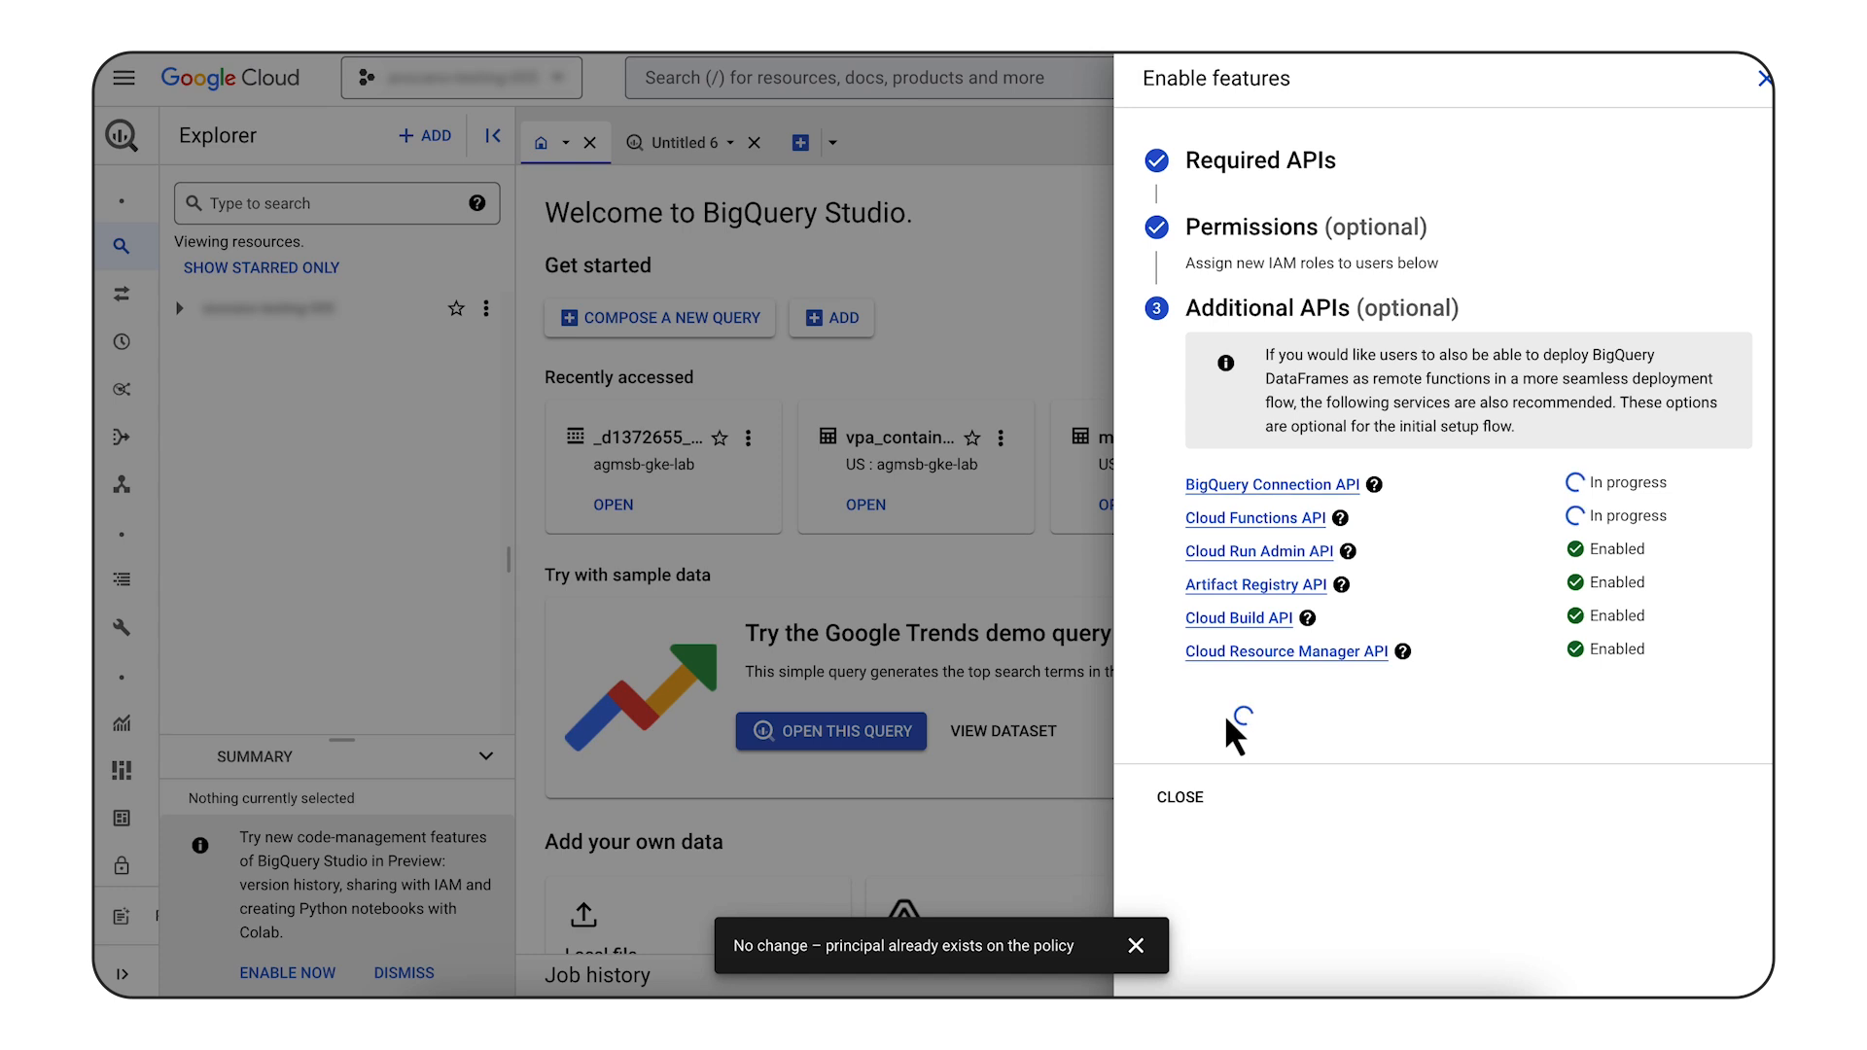
pyautogui.click(1194, 801)
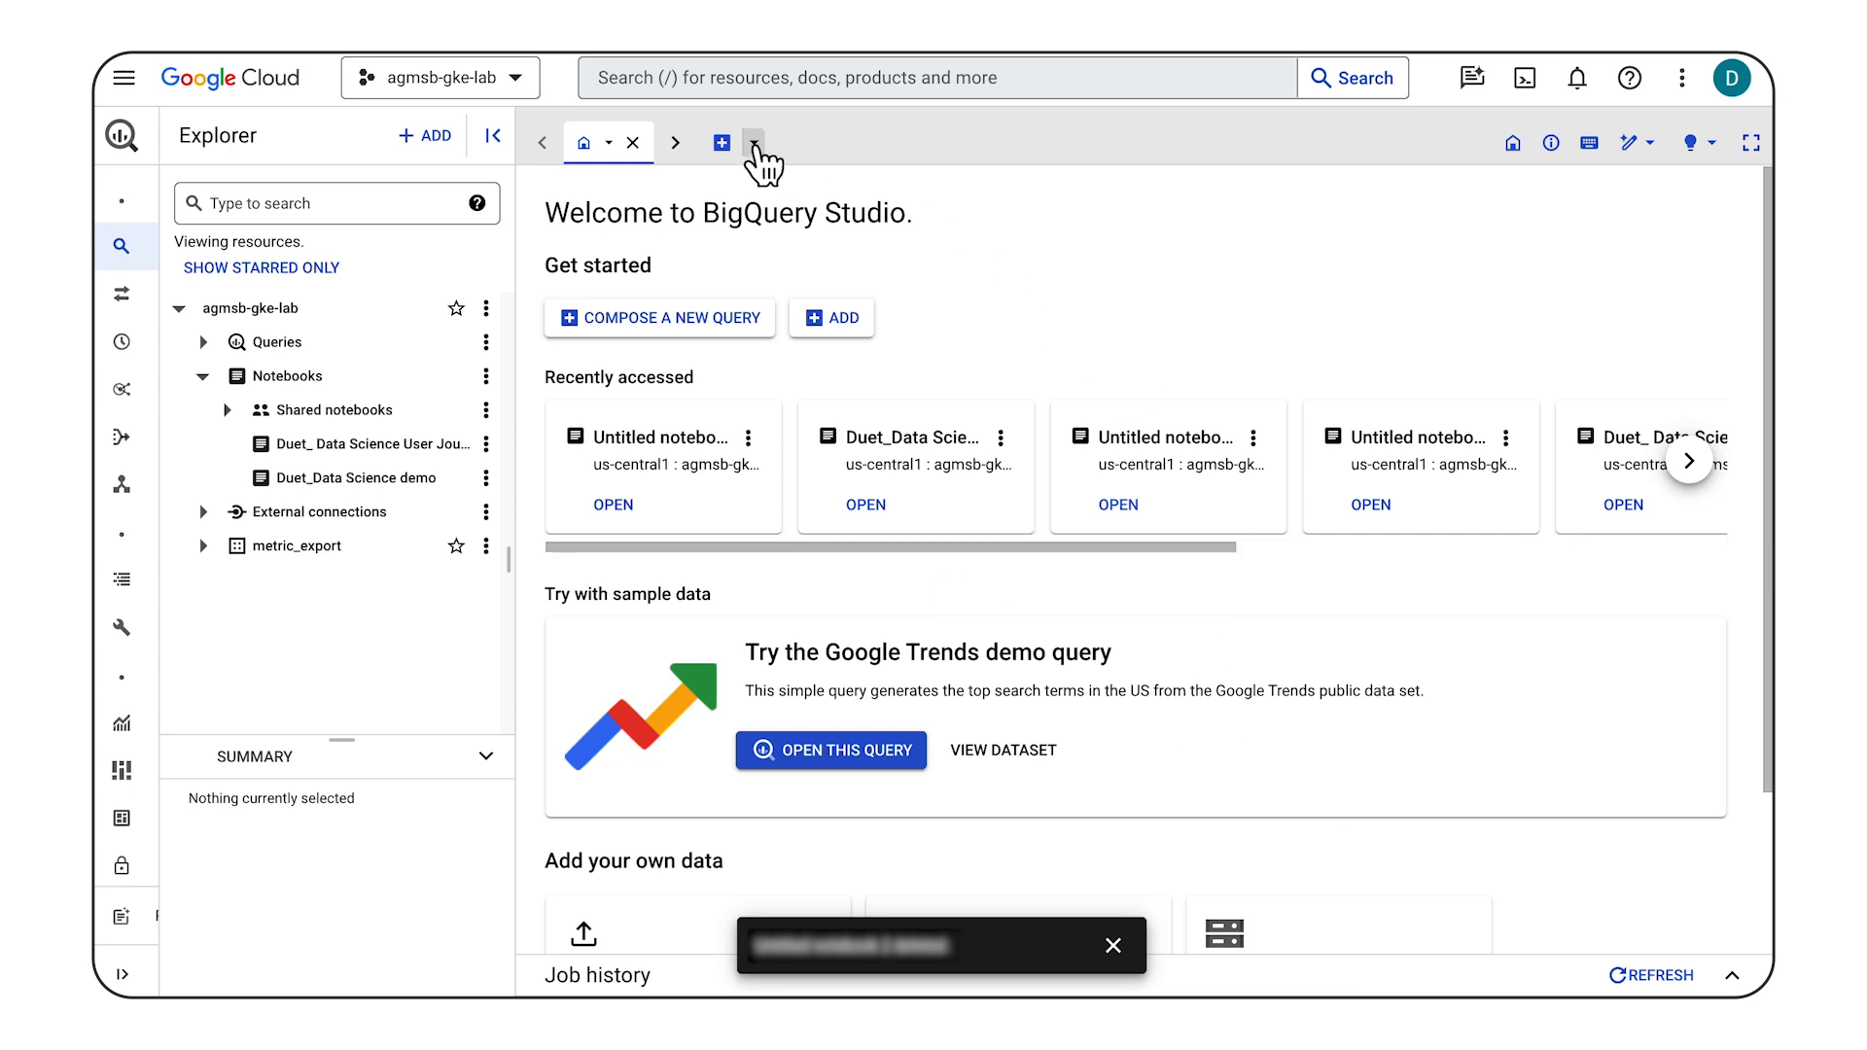
# Step: Create a new Python notebook and delete all of its example cells
pyautogui.click(755, 144)
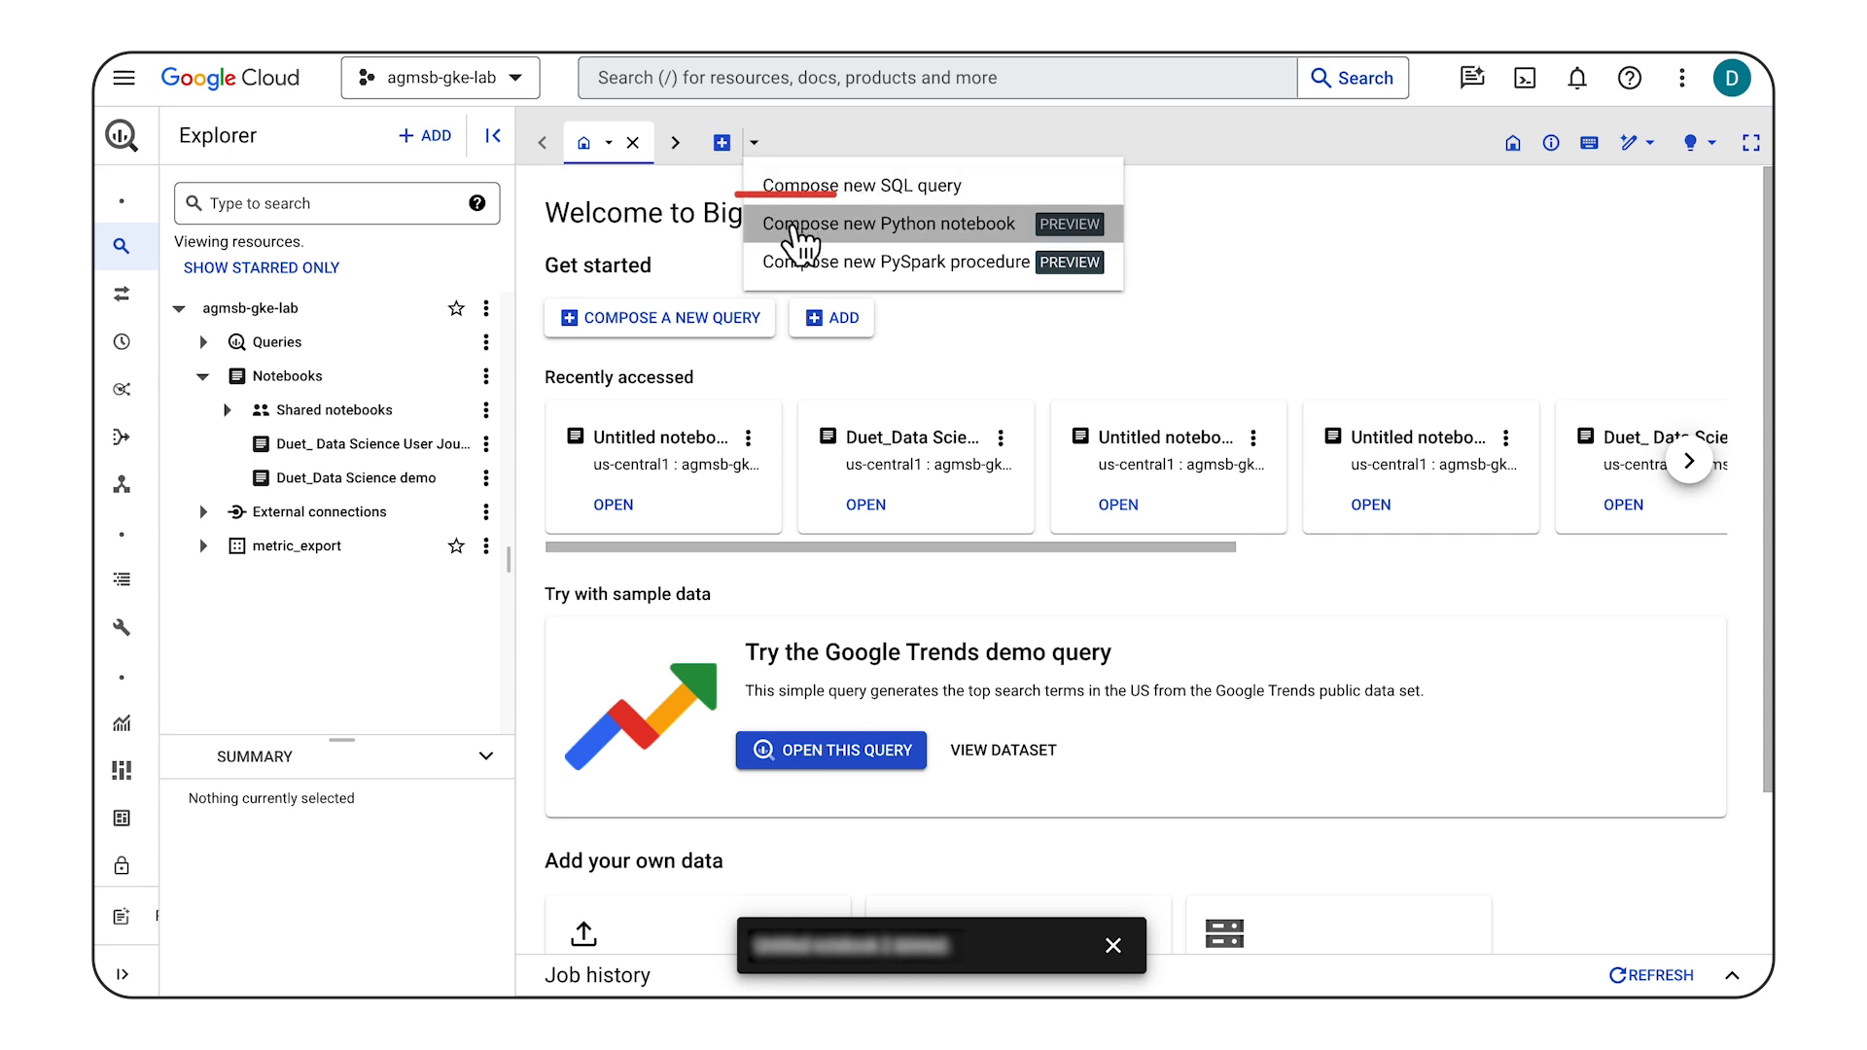
pyautogui.click(793, 227)
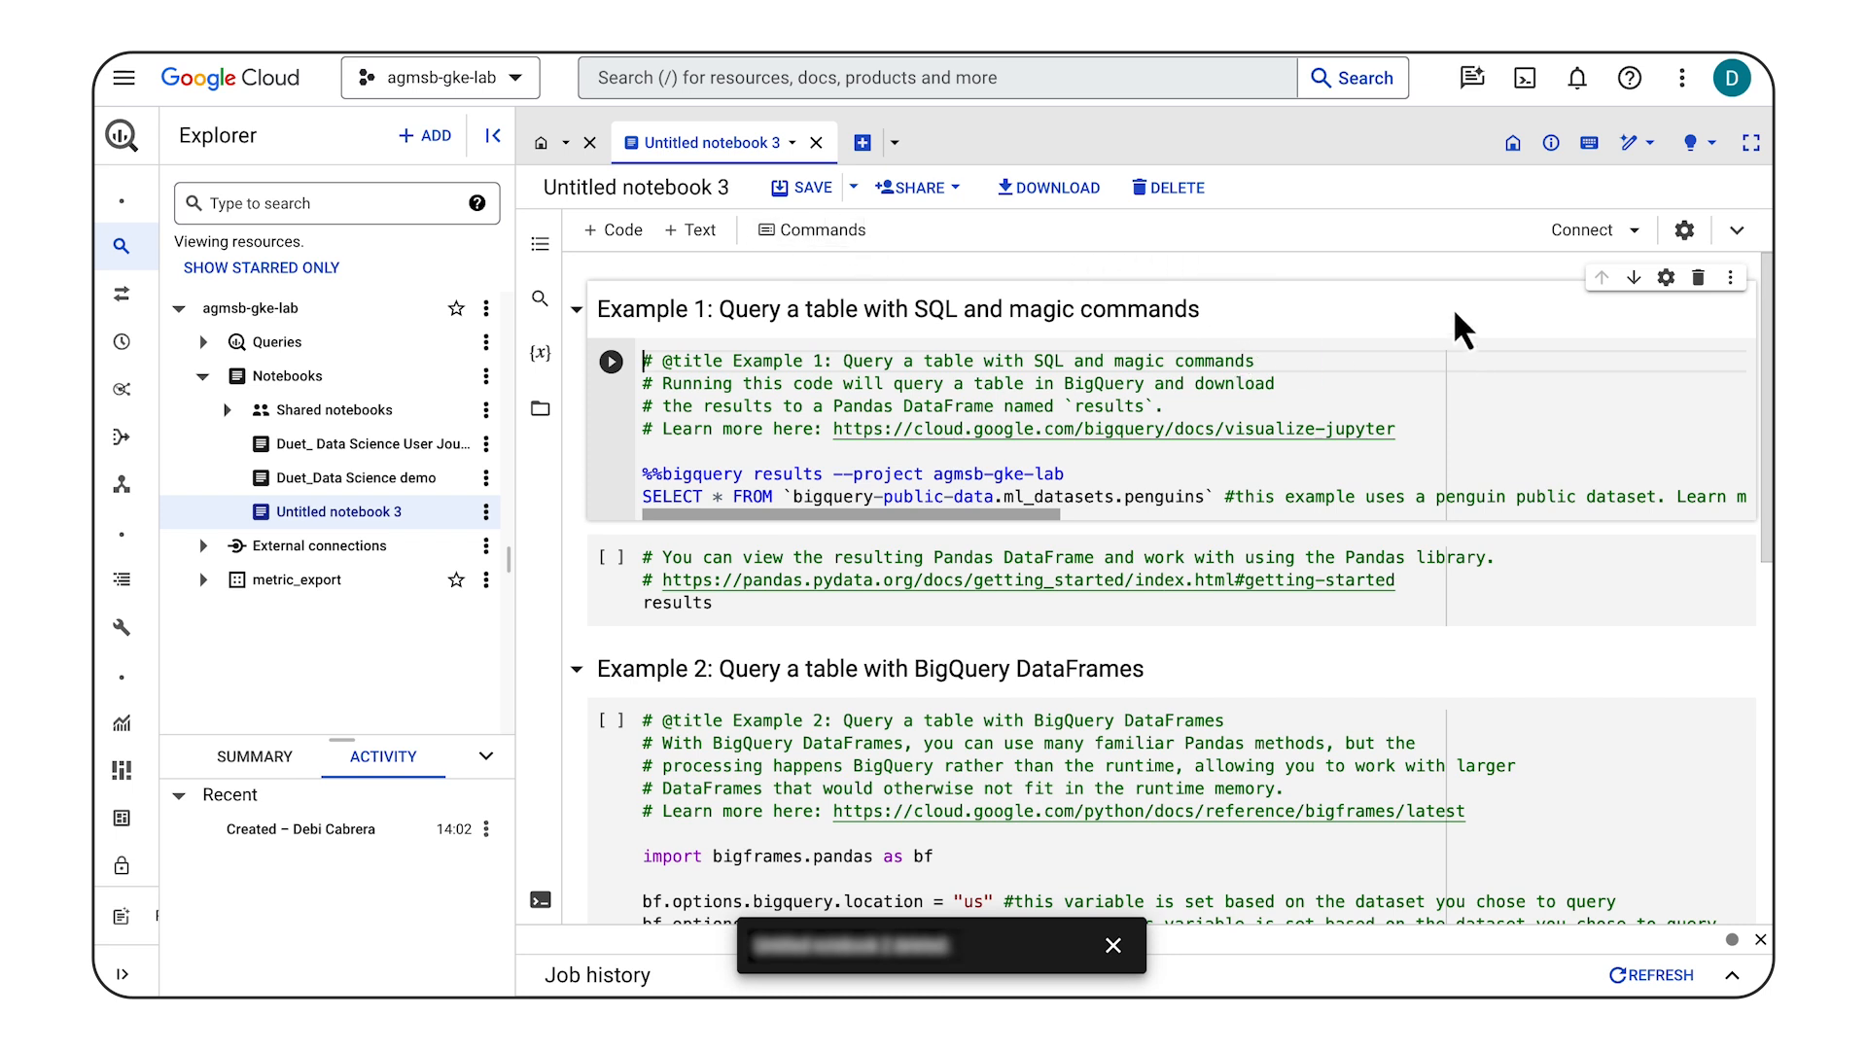
pyautogui.moveTo(1167, 532)
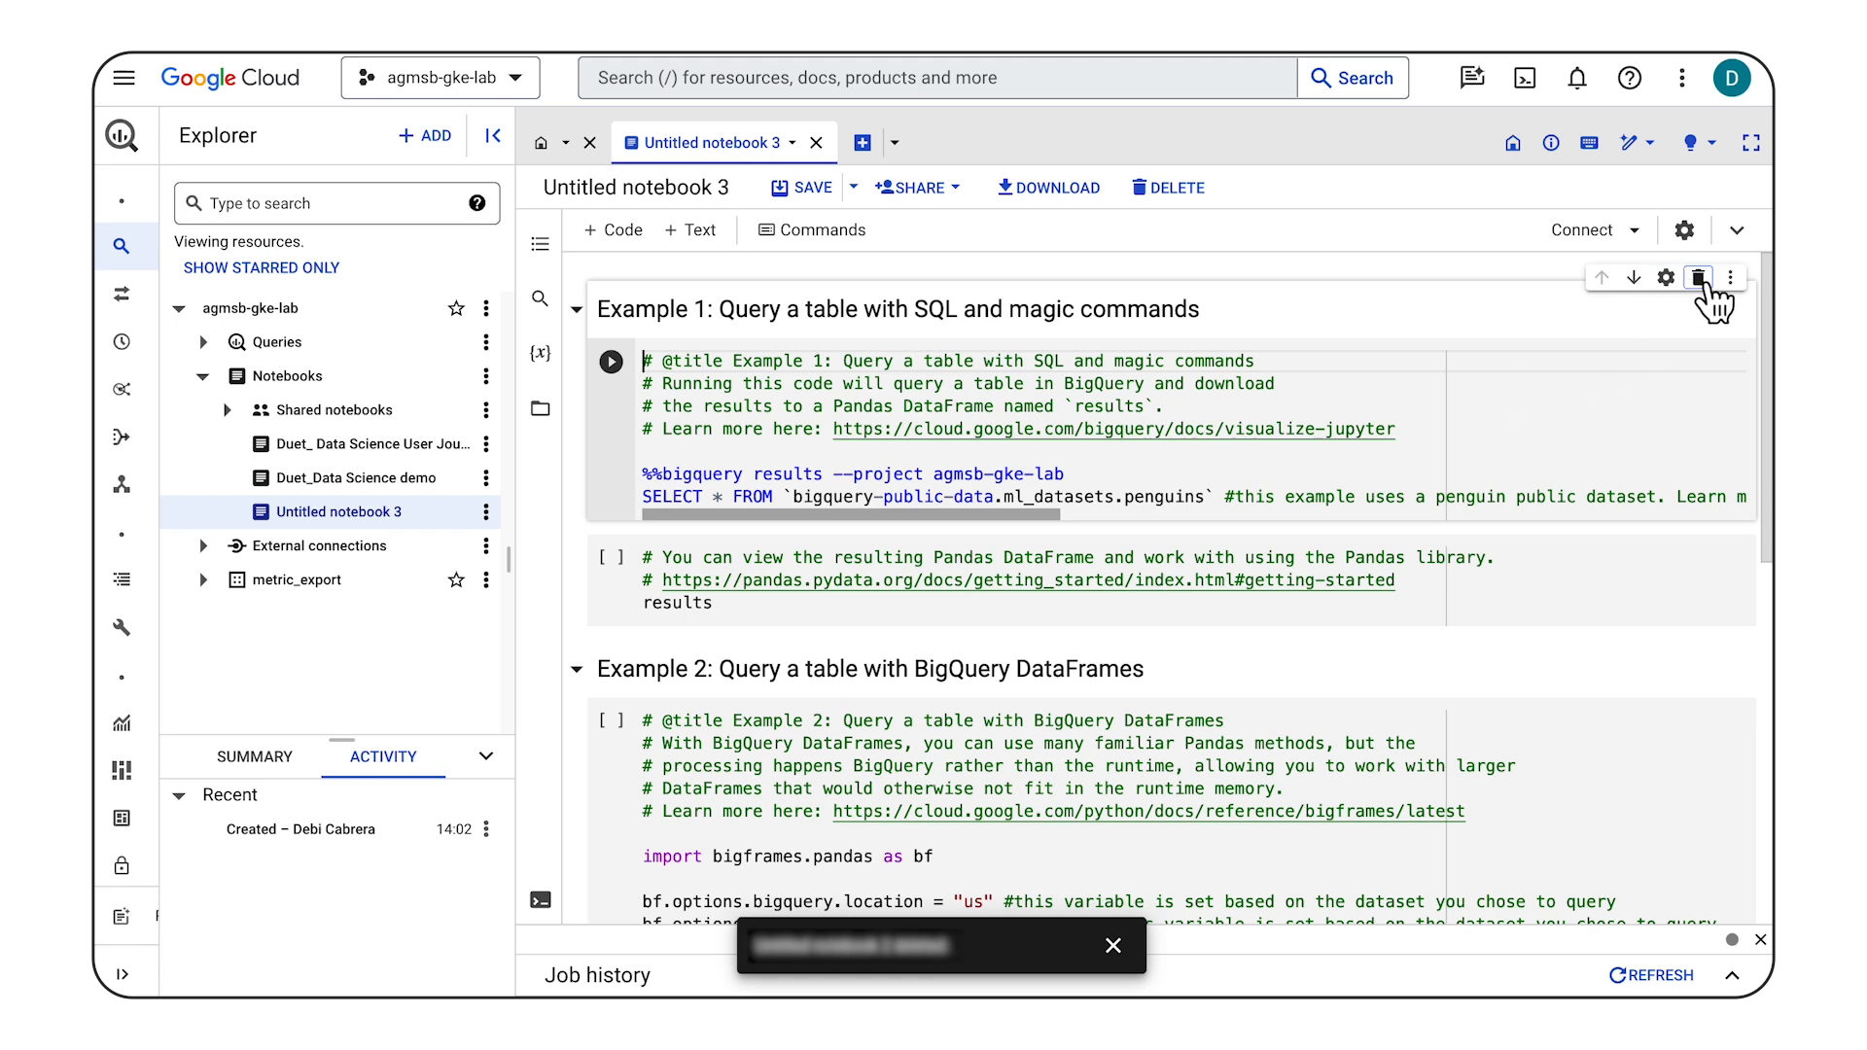
pyautogui.click(1699, 279)
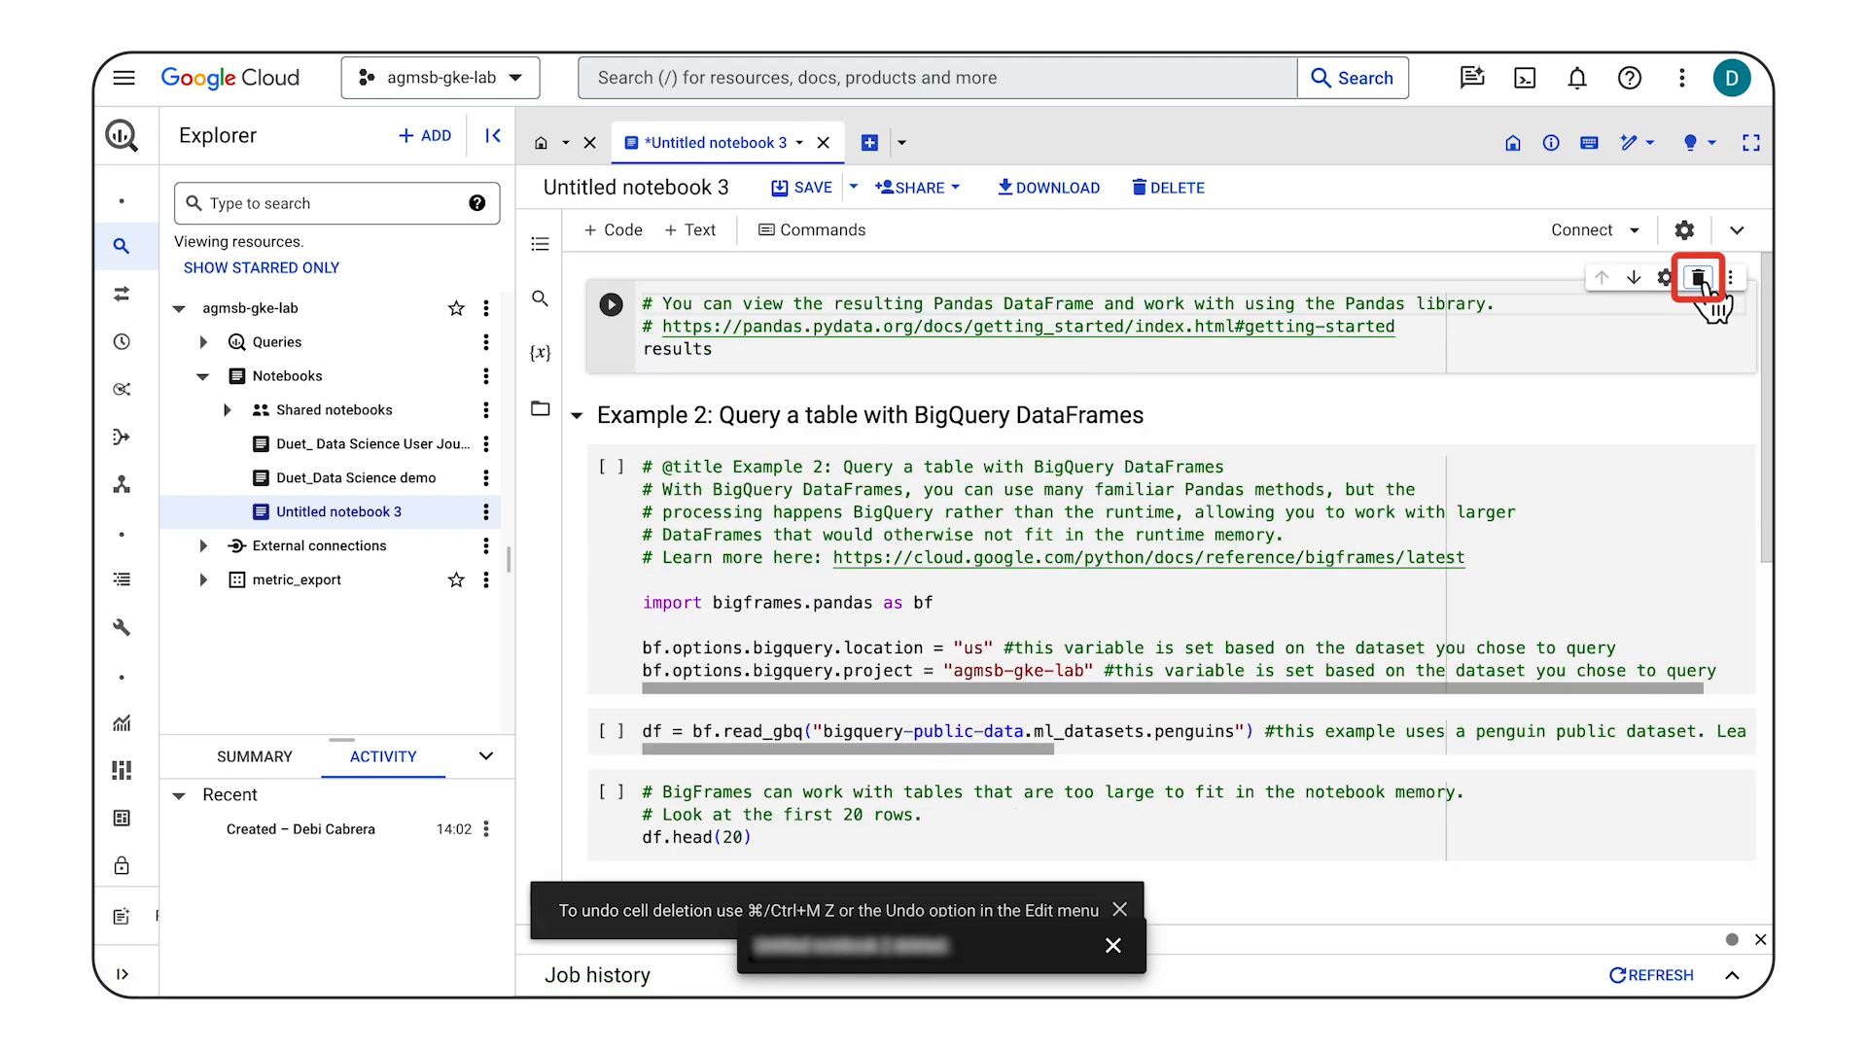
pyautogui.click(1699, 279)
pyautogui.click(1699, 279)
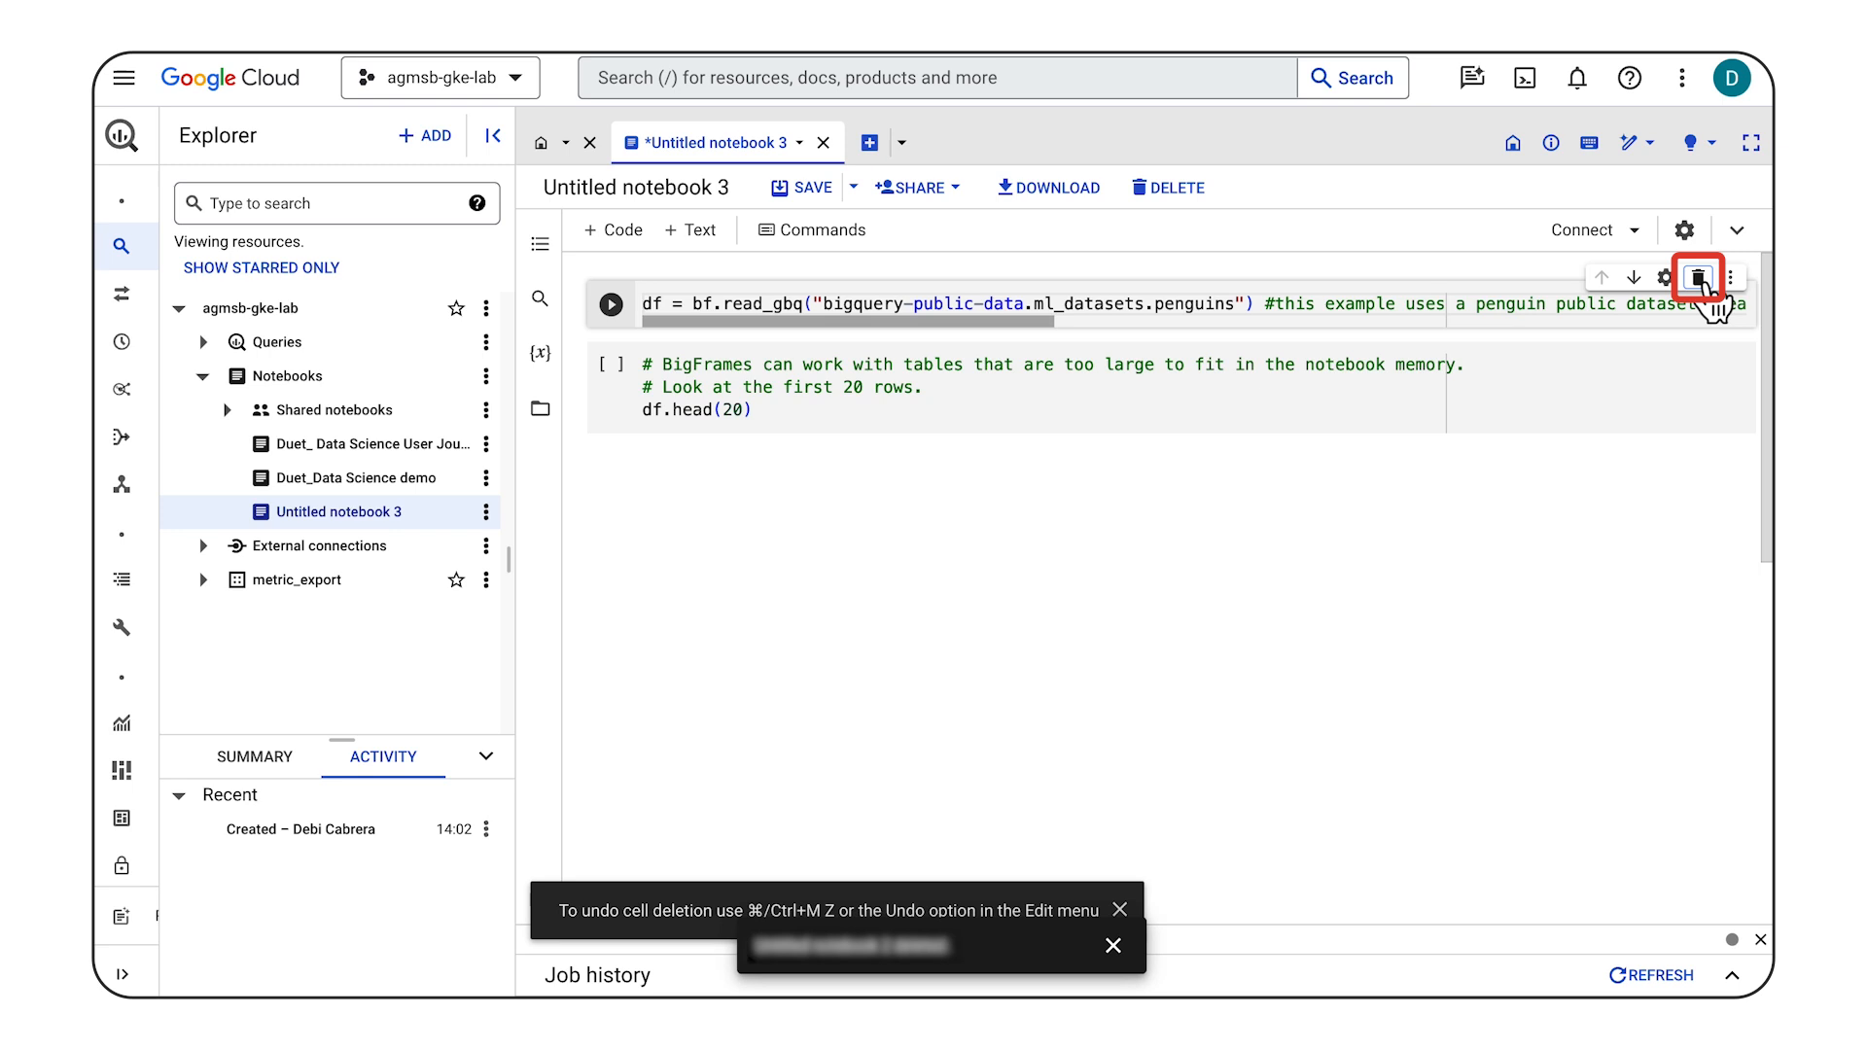
pyautogui.click(1699, 280)
pyautogui.click(1702, 282)
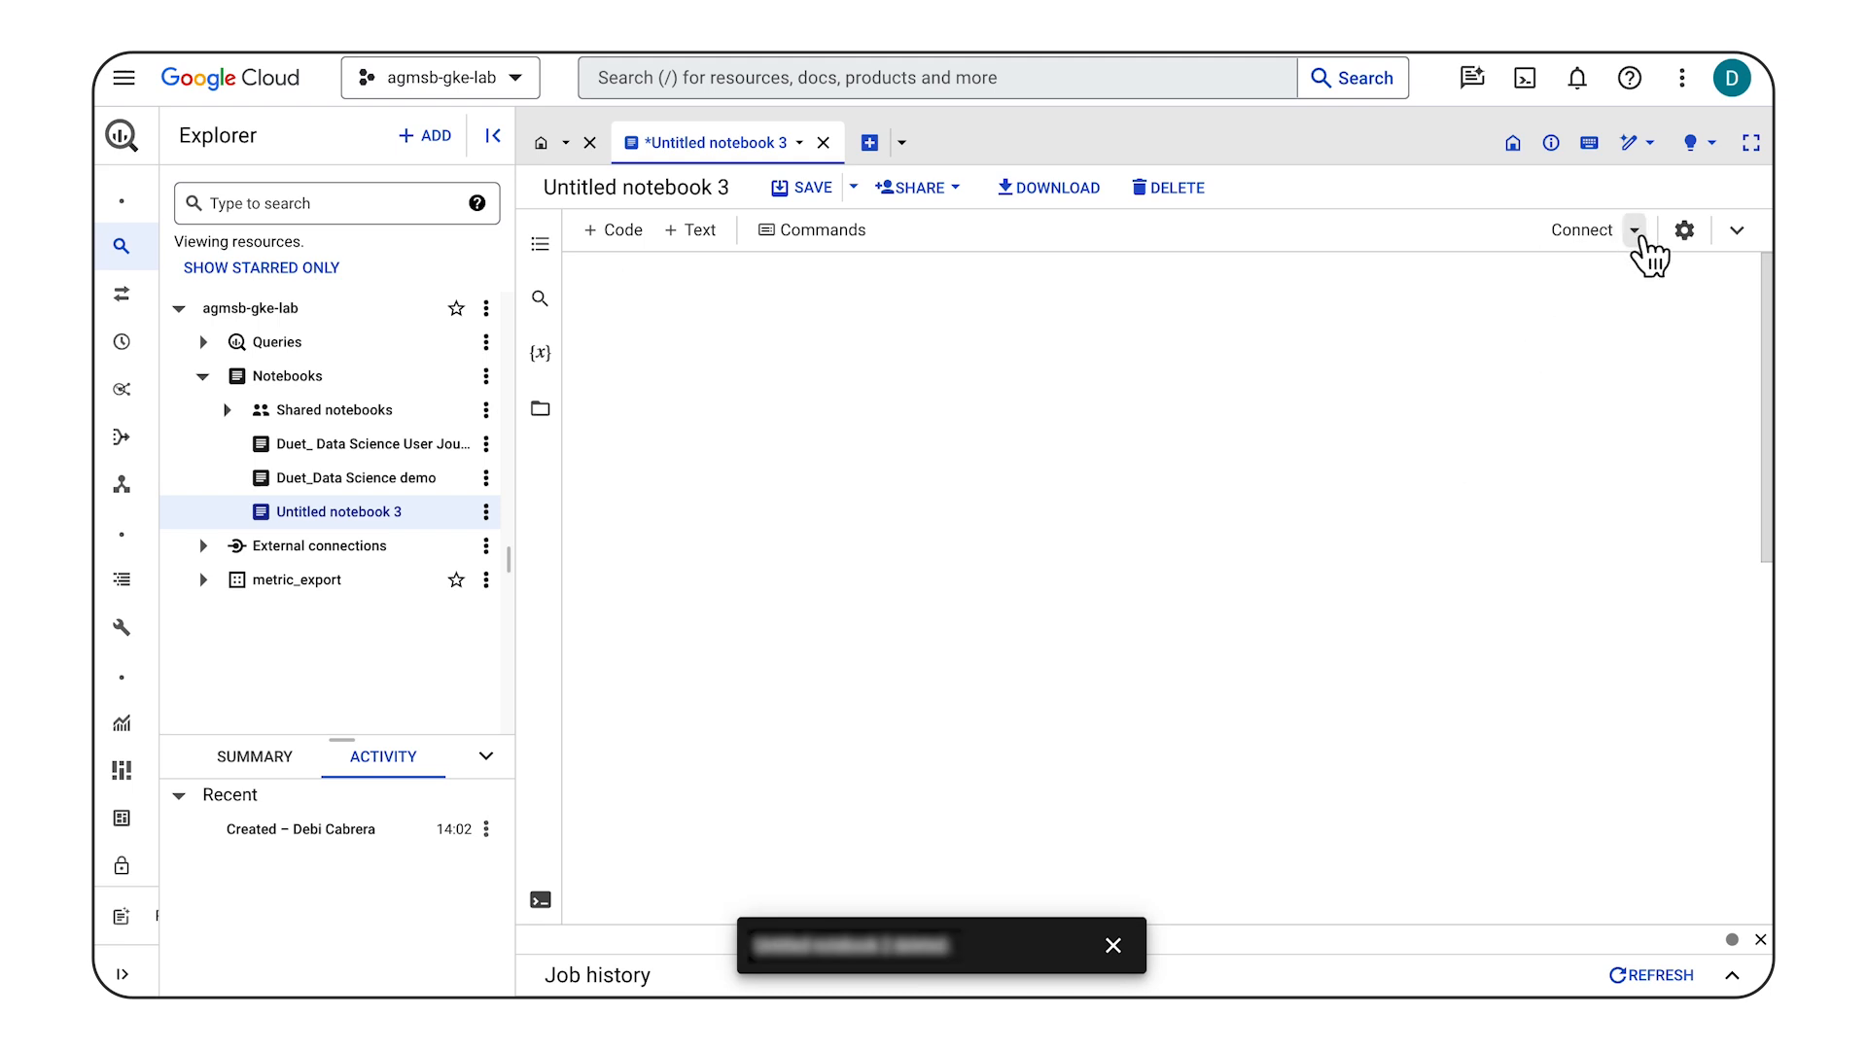
# Step: Connect the notebook to the default Vertex AI runtime and dismiss the runtime expiry notice
pyautogui.click(1637, 239)
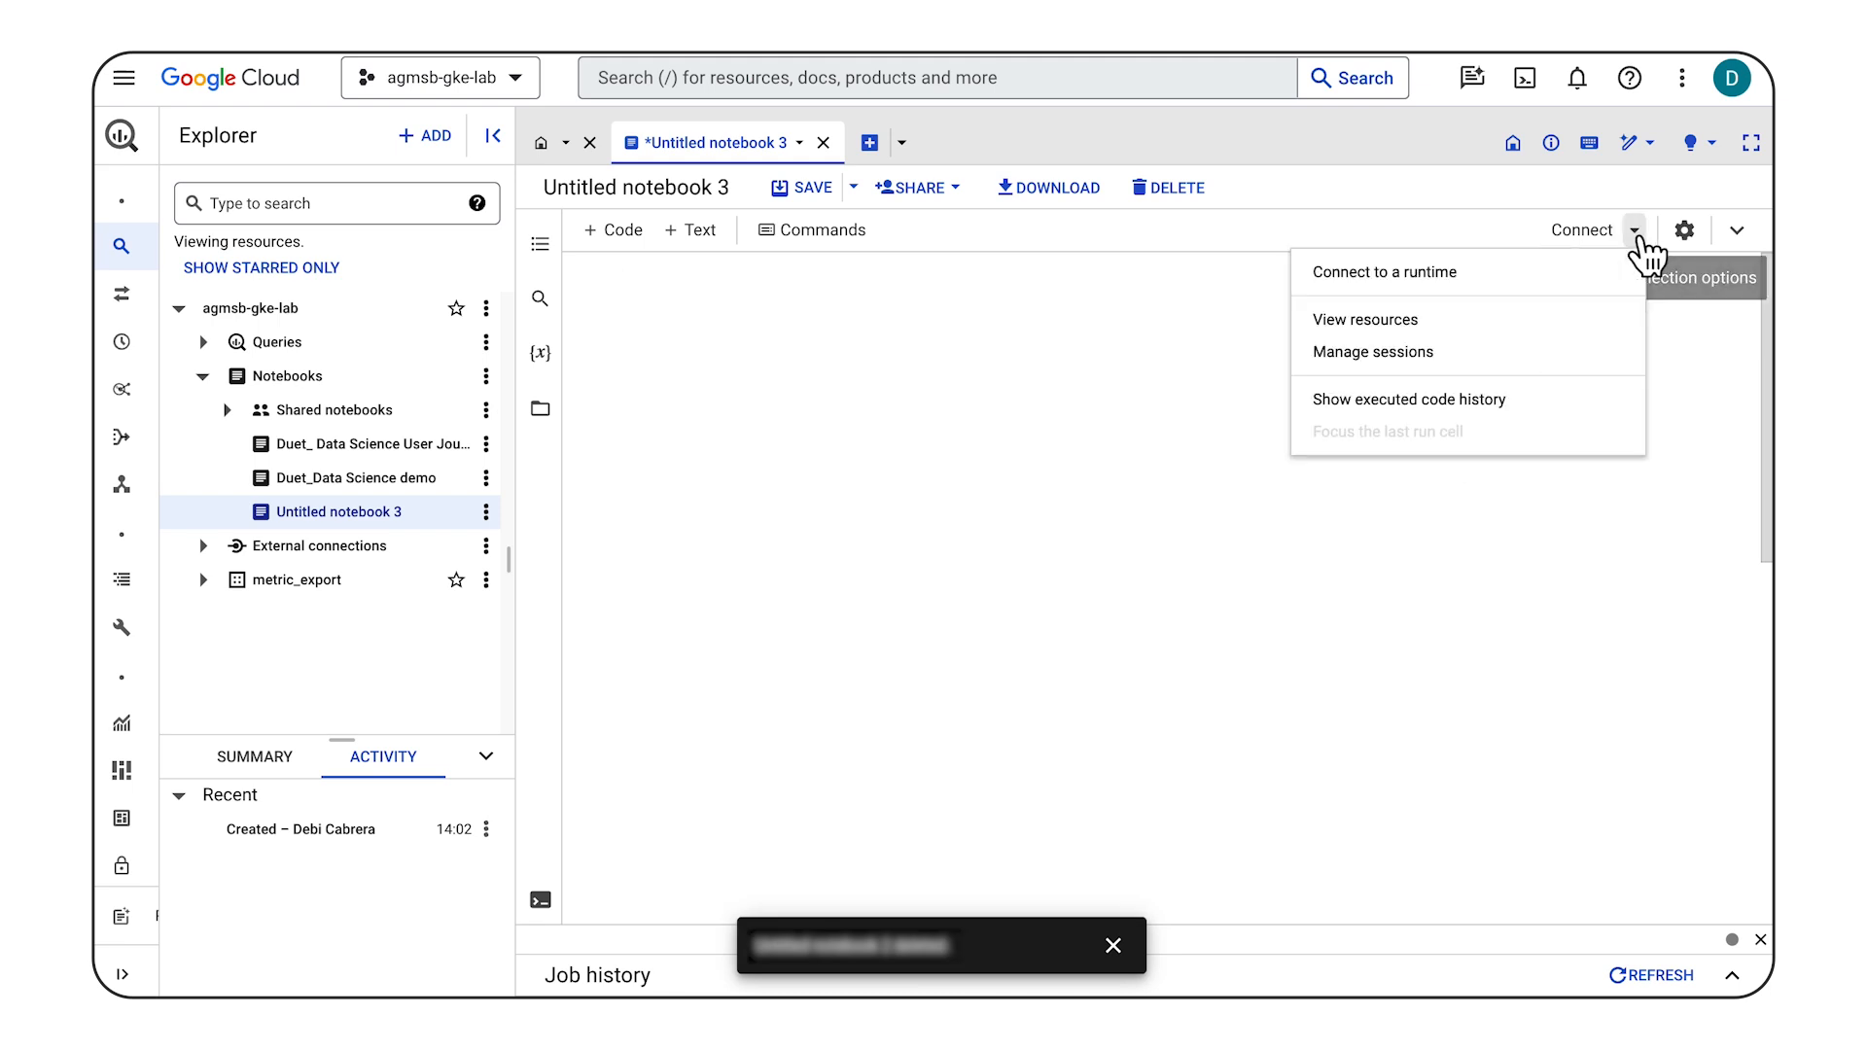
pyautogui.click(1568, 276)
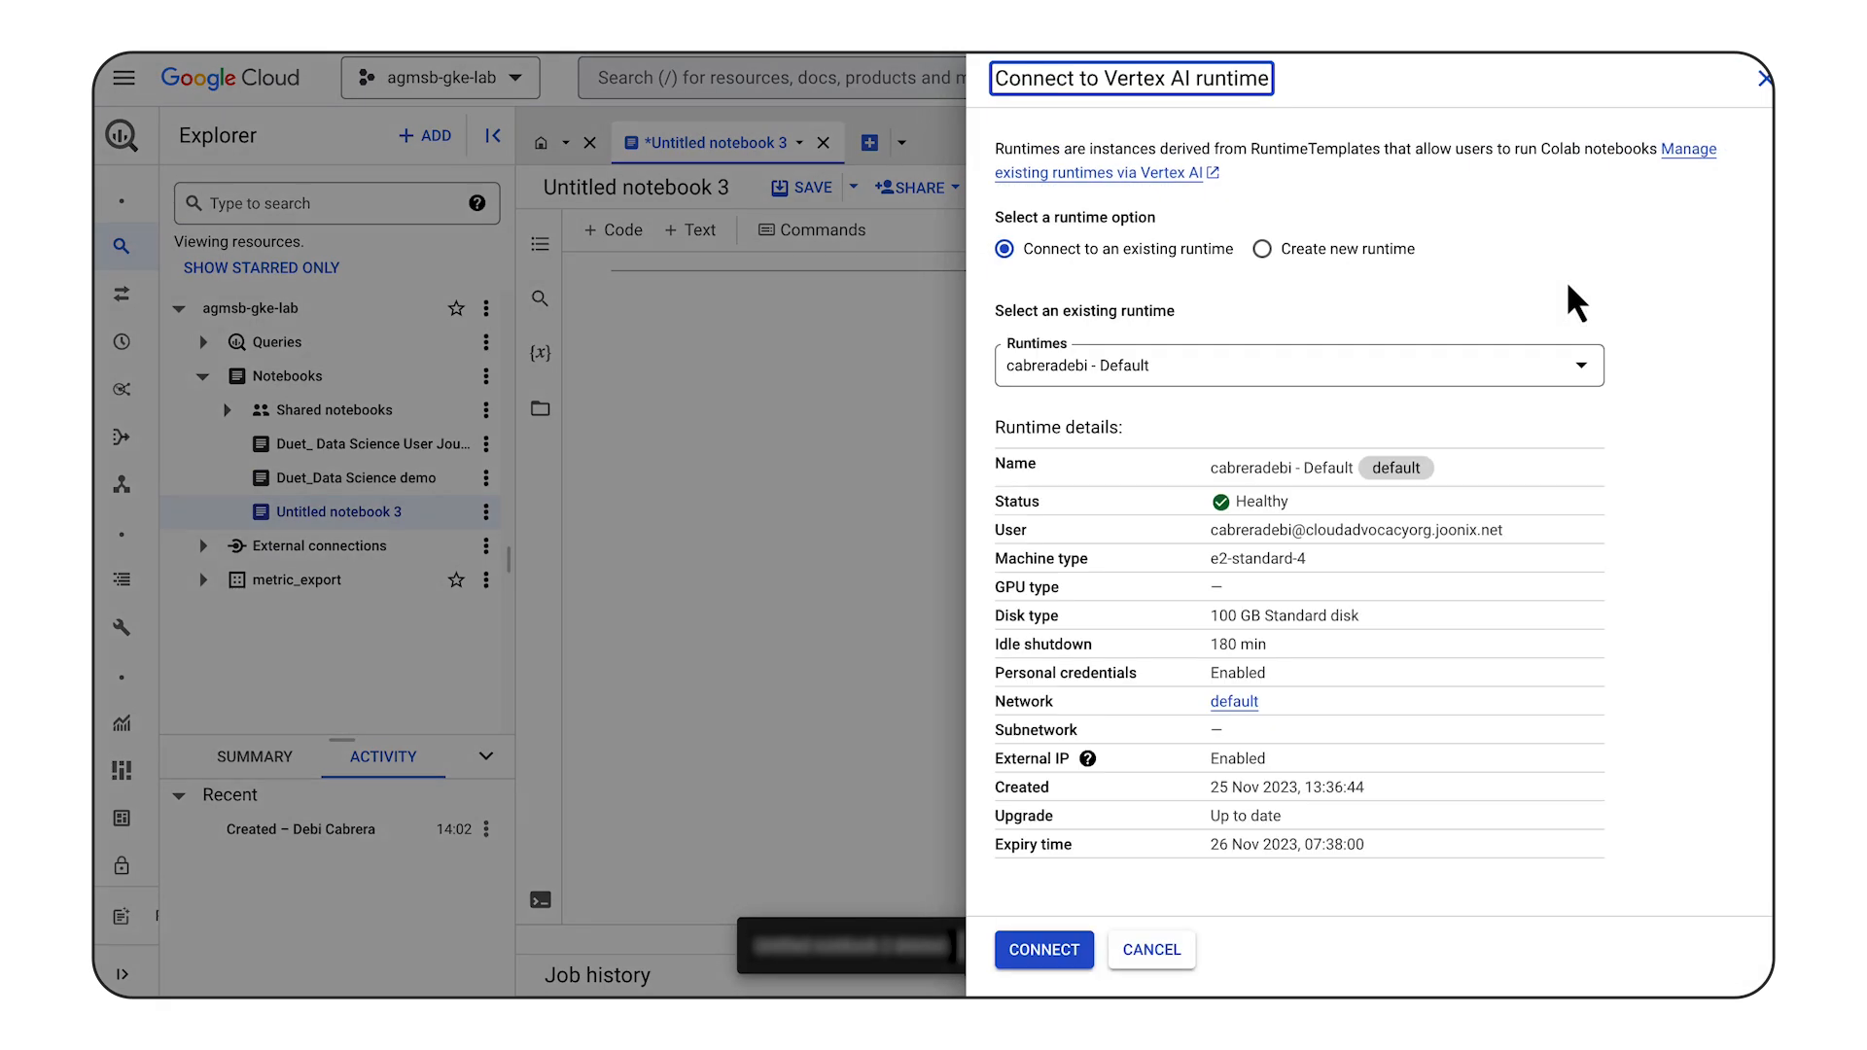
pyautogui.click(1333, 275)
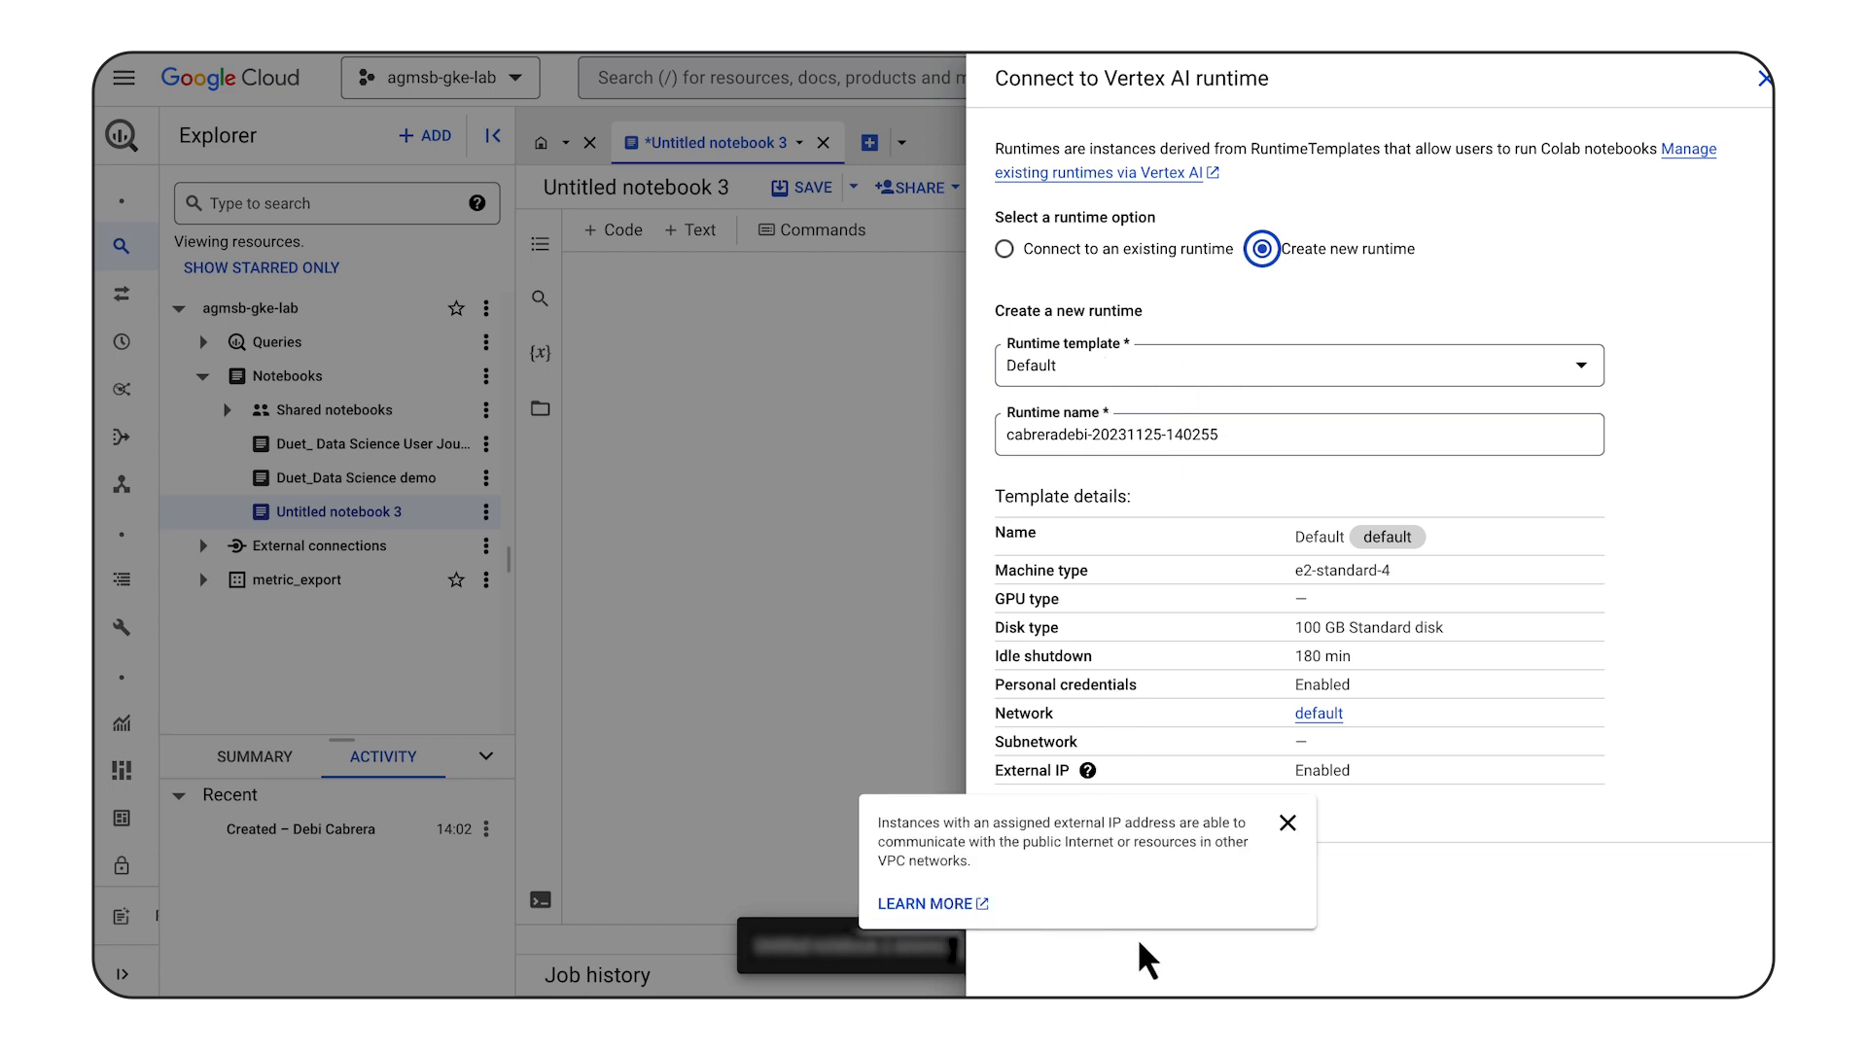
pyautogui.click(1056, 884)
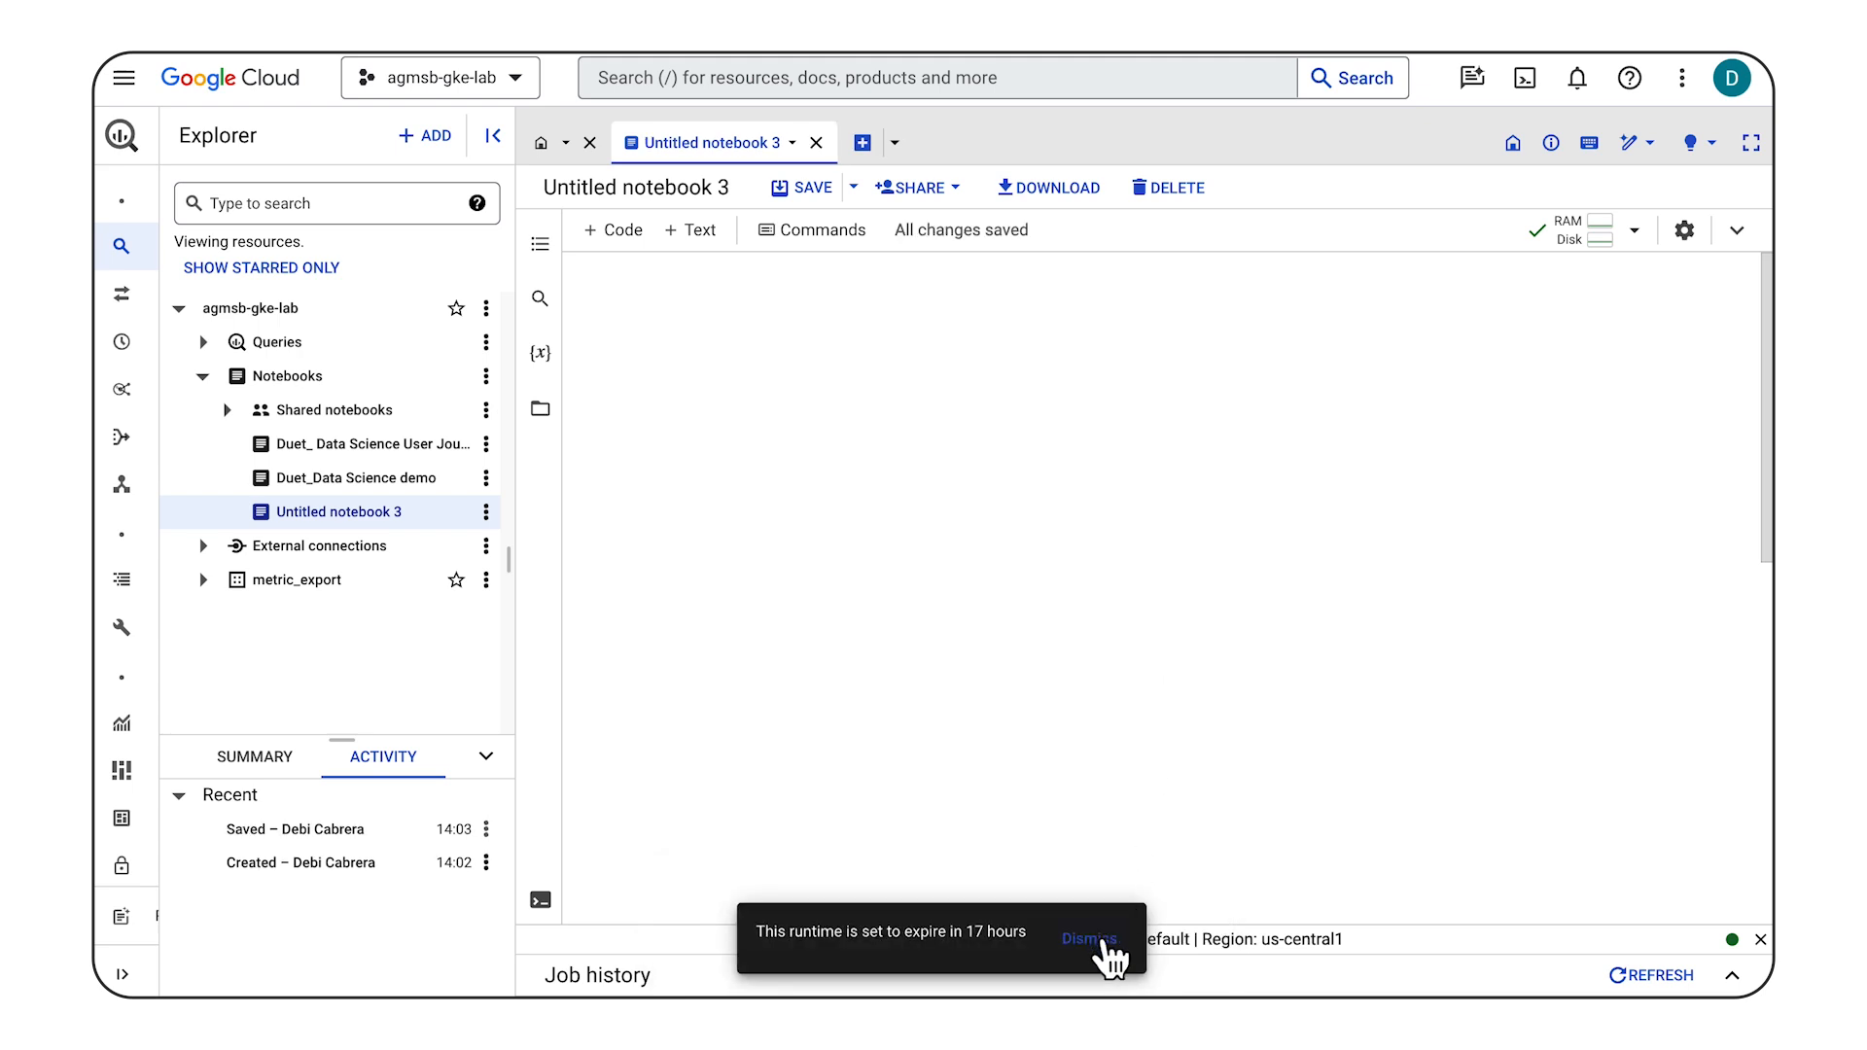
pyautogui.click(1099, 939)
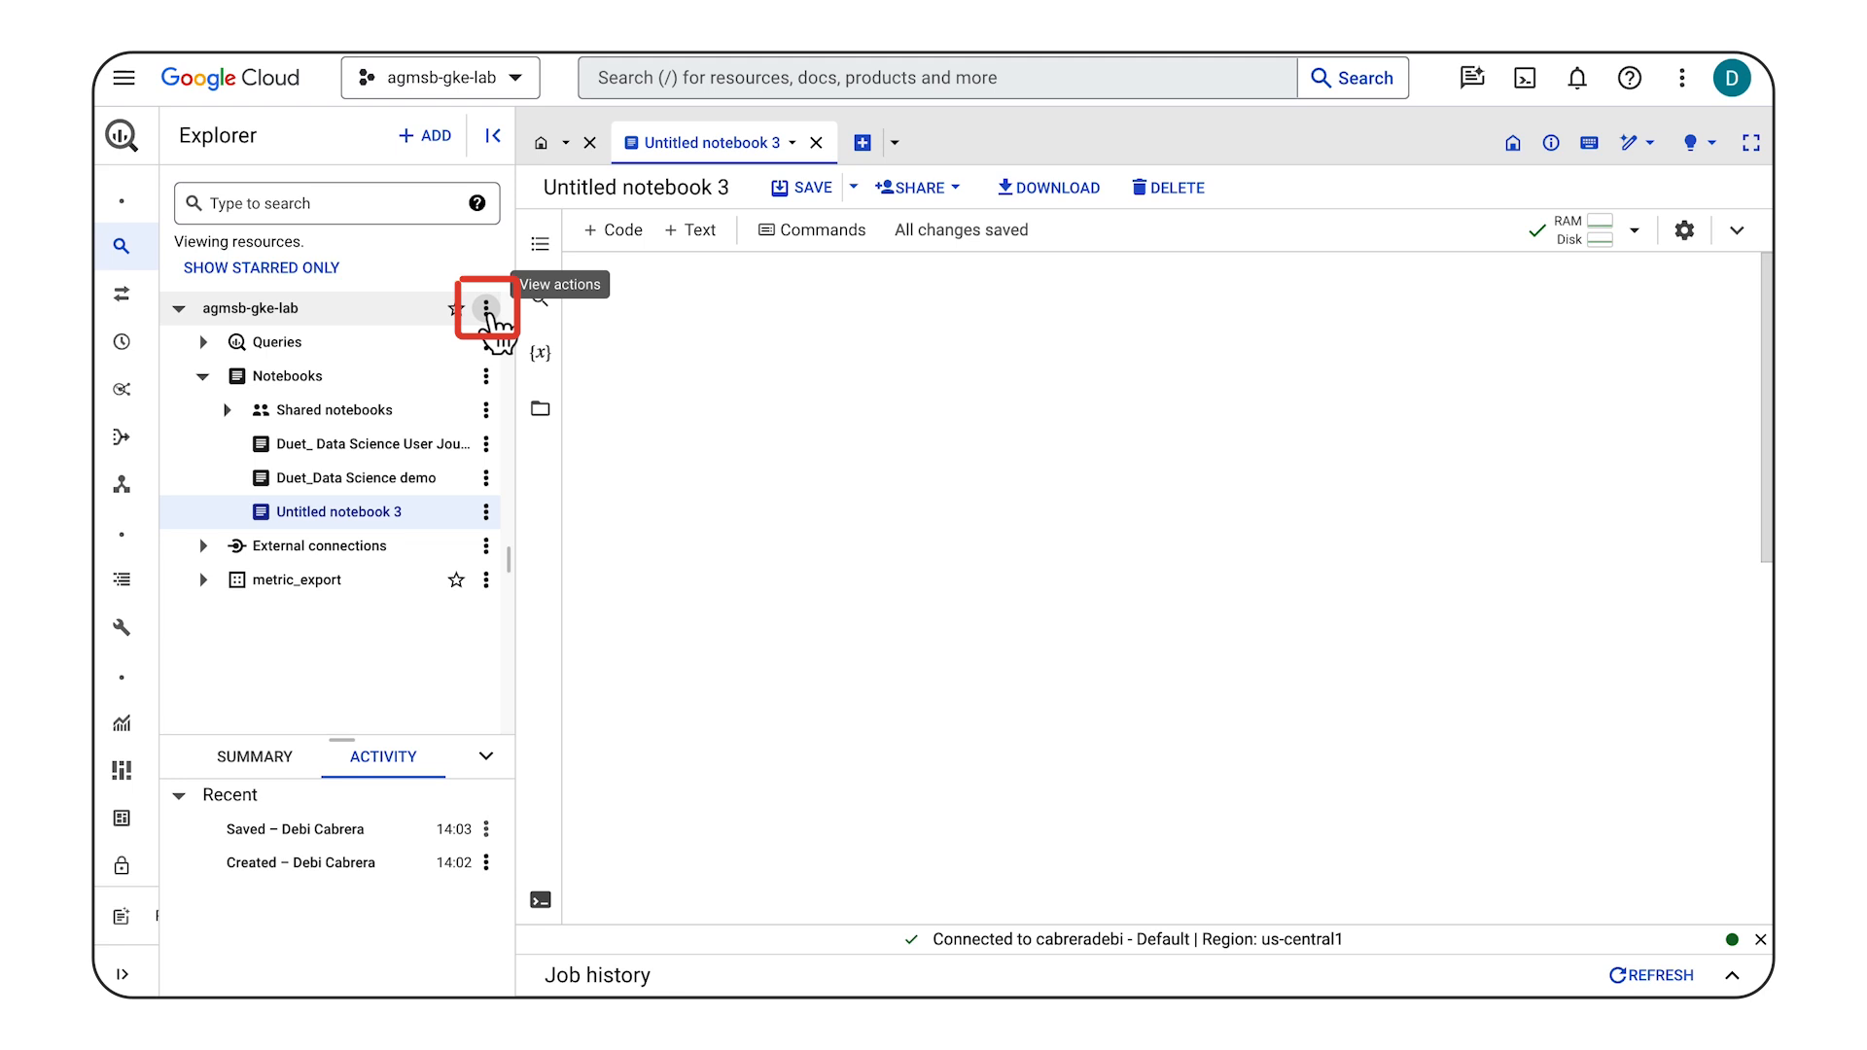
# Step: Create a data set with the ID ecommerce in the agmsb-gke-lab project and expand it in the resource tree
pyautogui.click(487, 309)
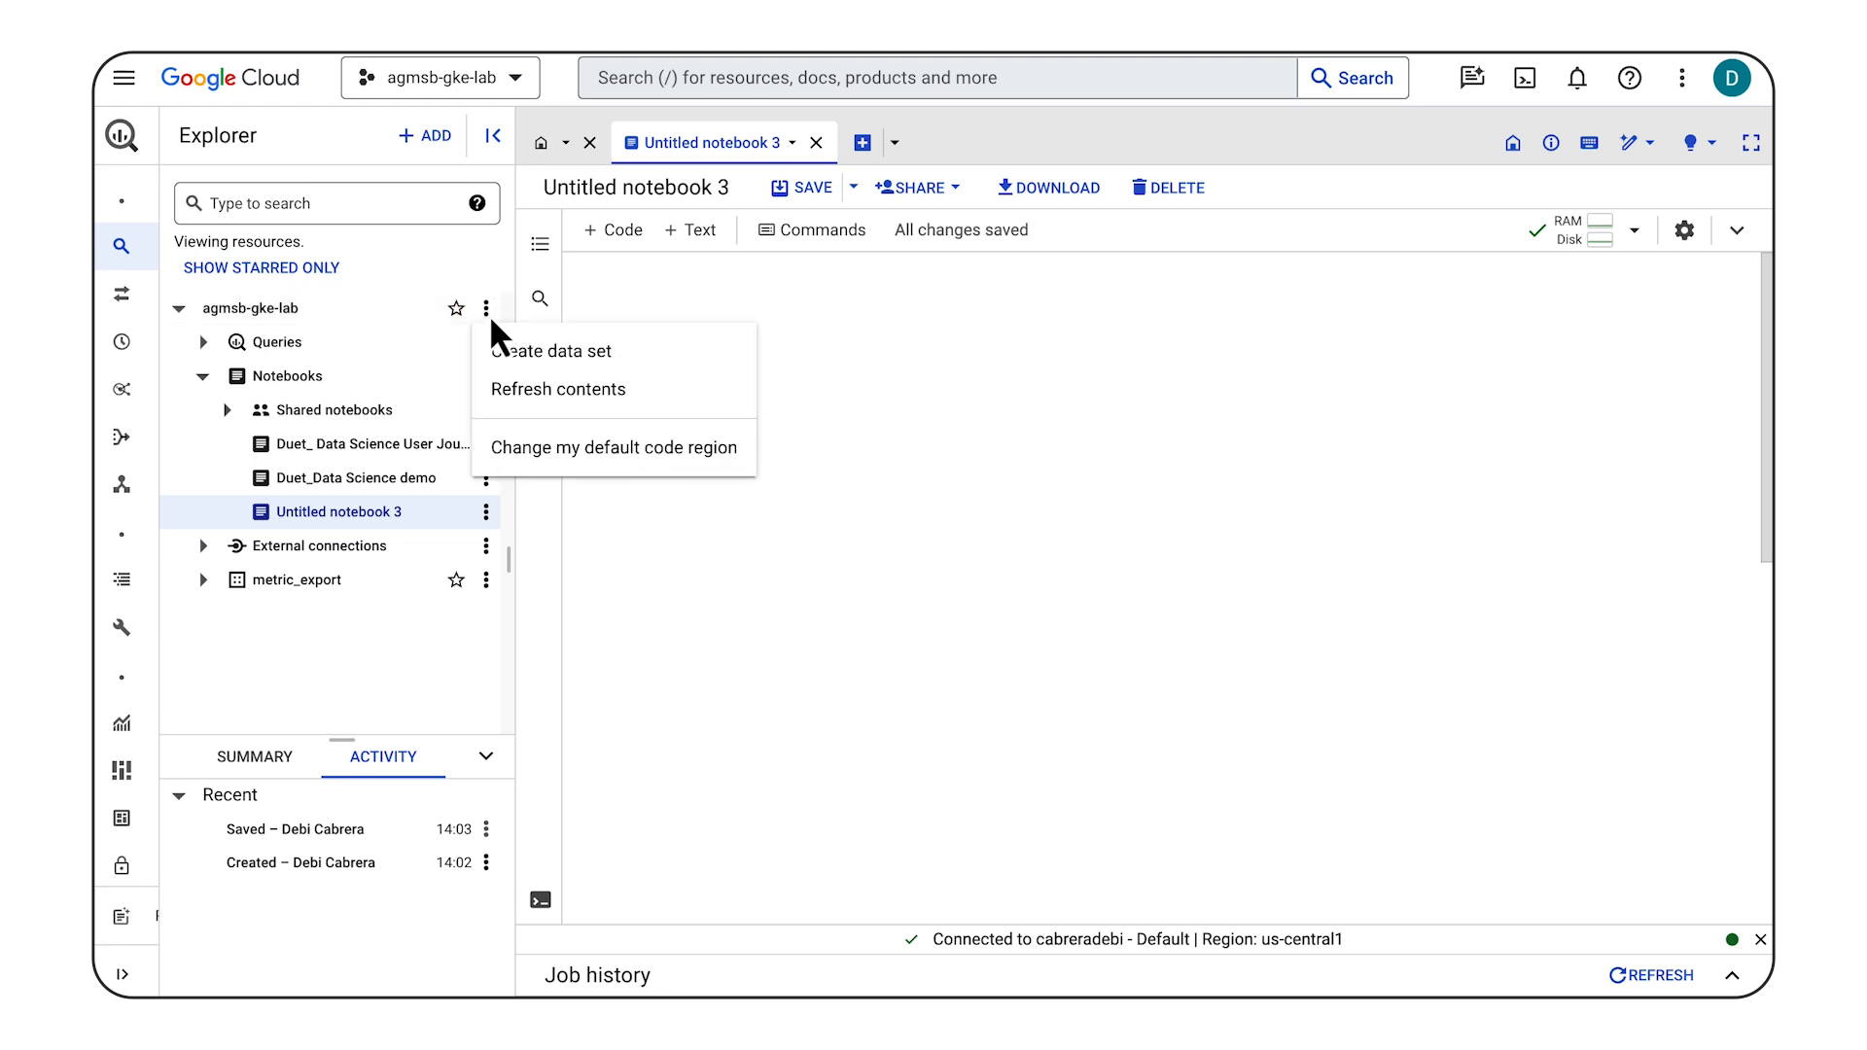
pyautogui.click(544, 358)
pyautogui.write('ecommerce')
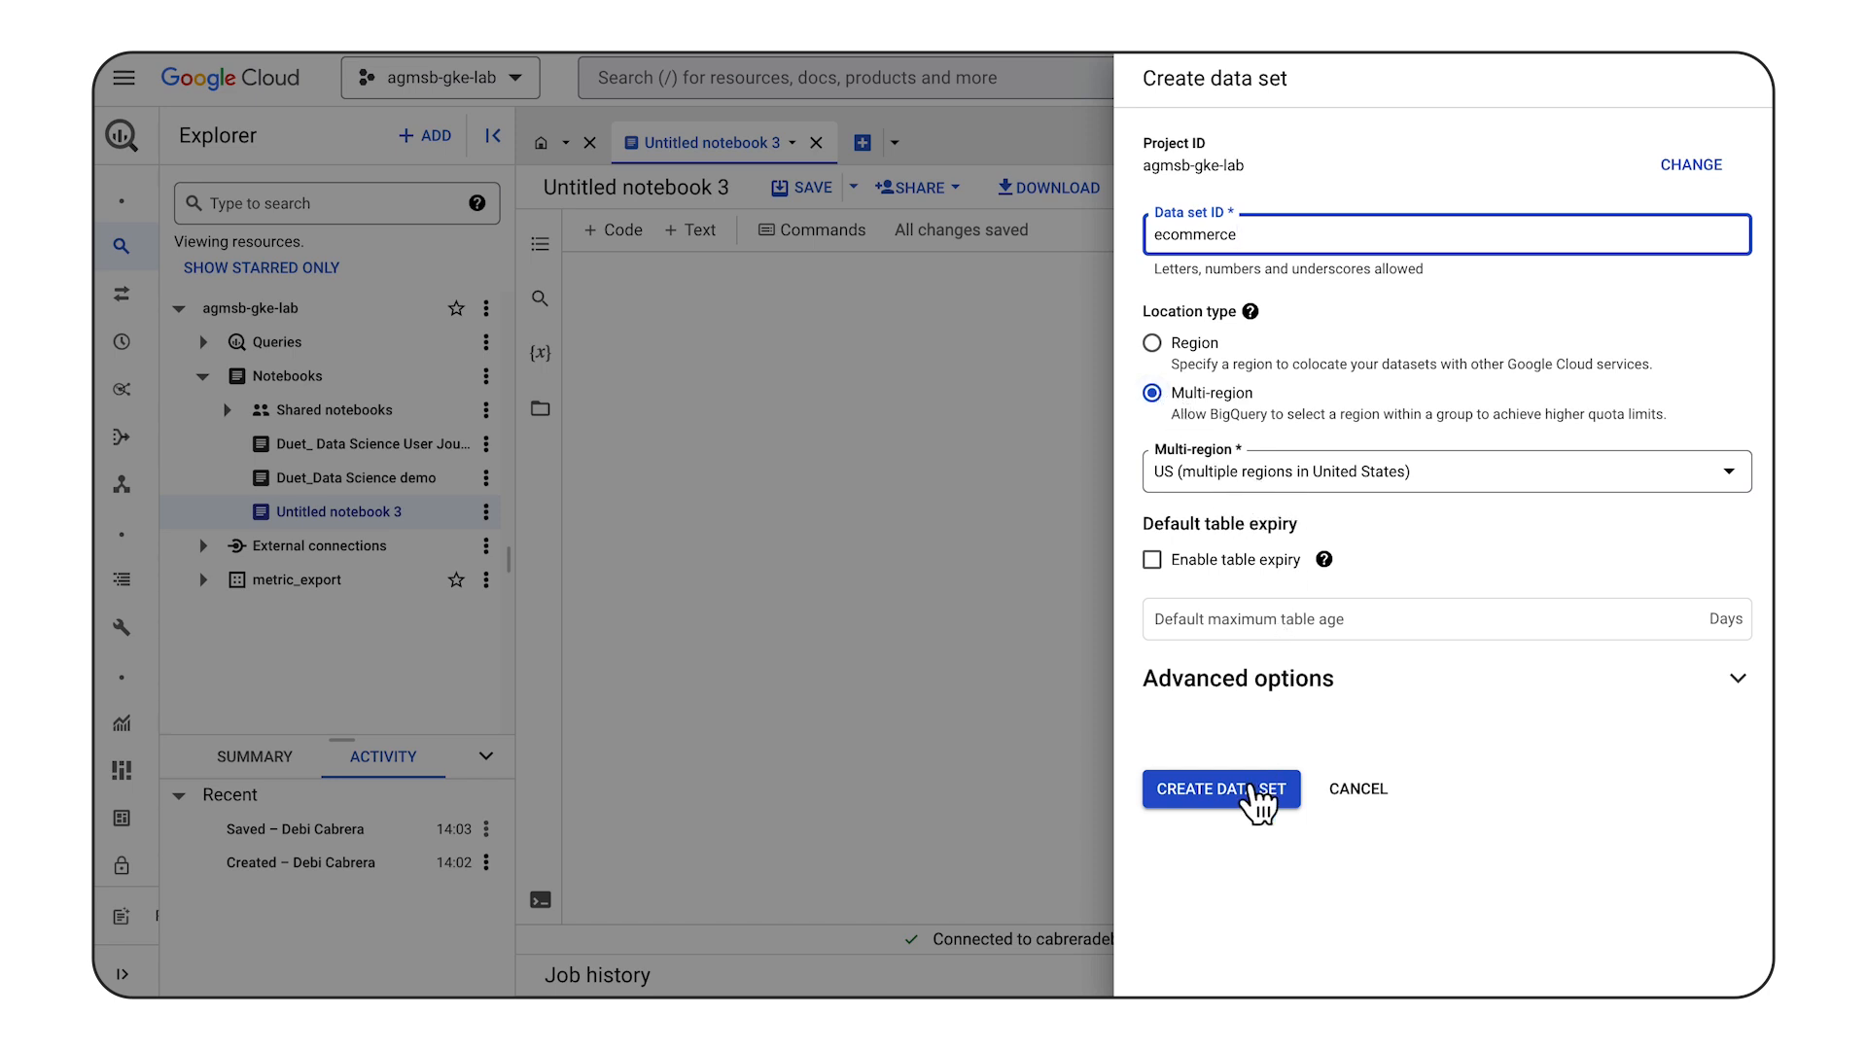
pyautogui.click(1255, 793)
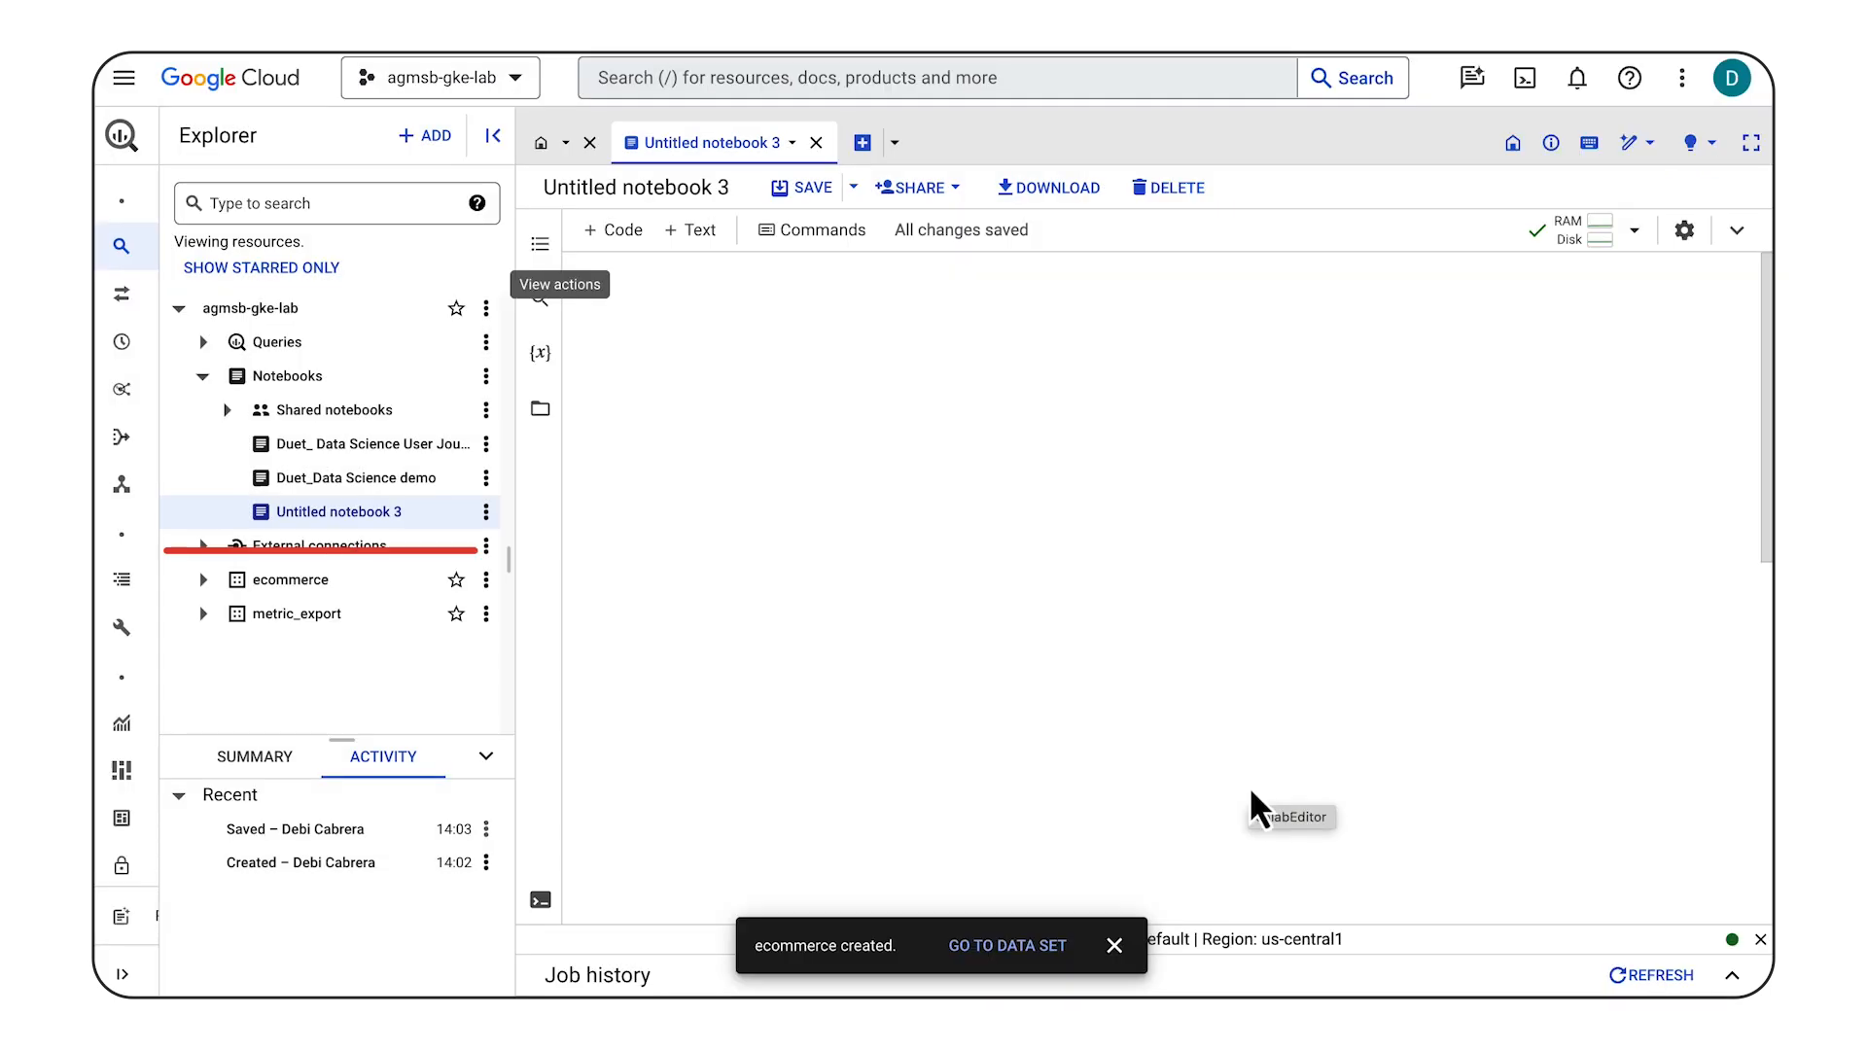
pyautogui.click(205, 581)
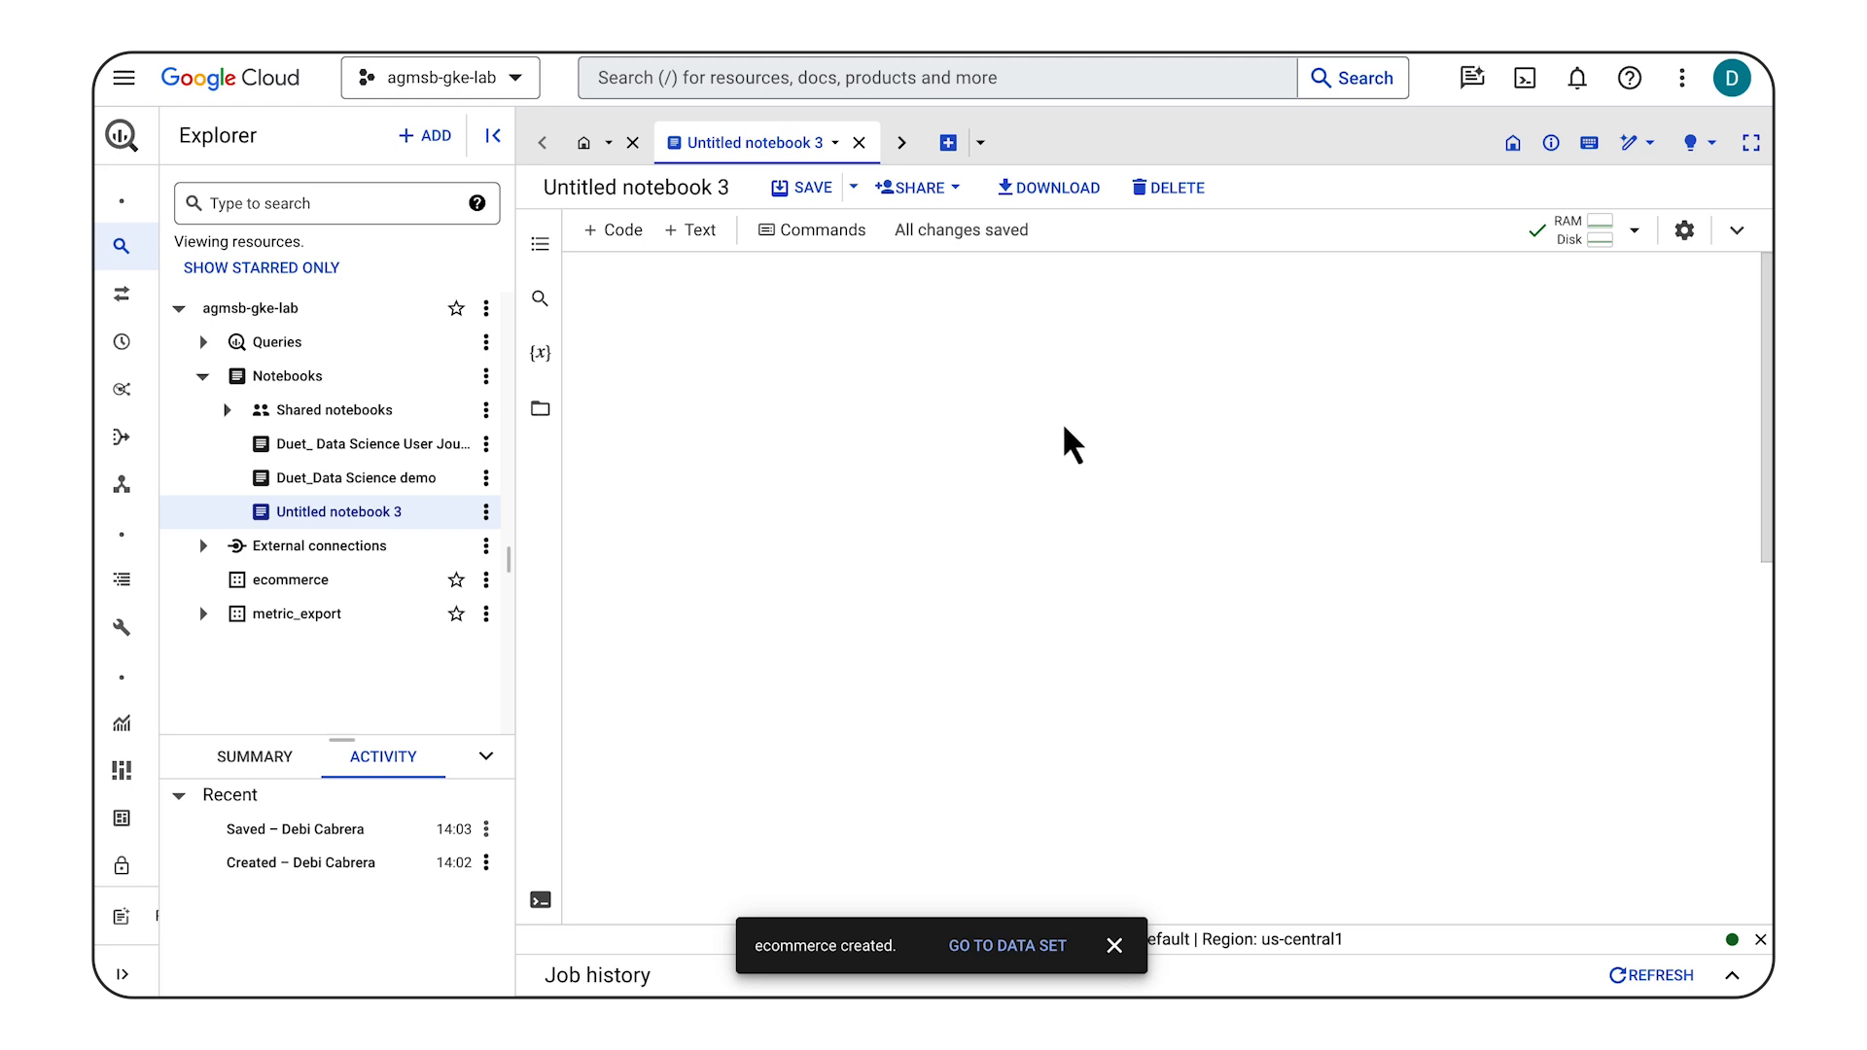
# Step: Add a code cell importing bigquery, aiplatform, bigframes.pandas as bpd, pandas as pd, TextGenerationModel, KMeans and train_test_split
pyautogui.moveTo(1084, 284)
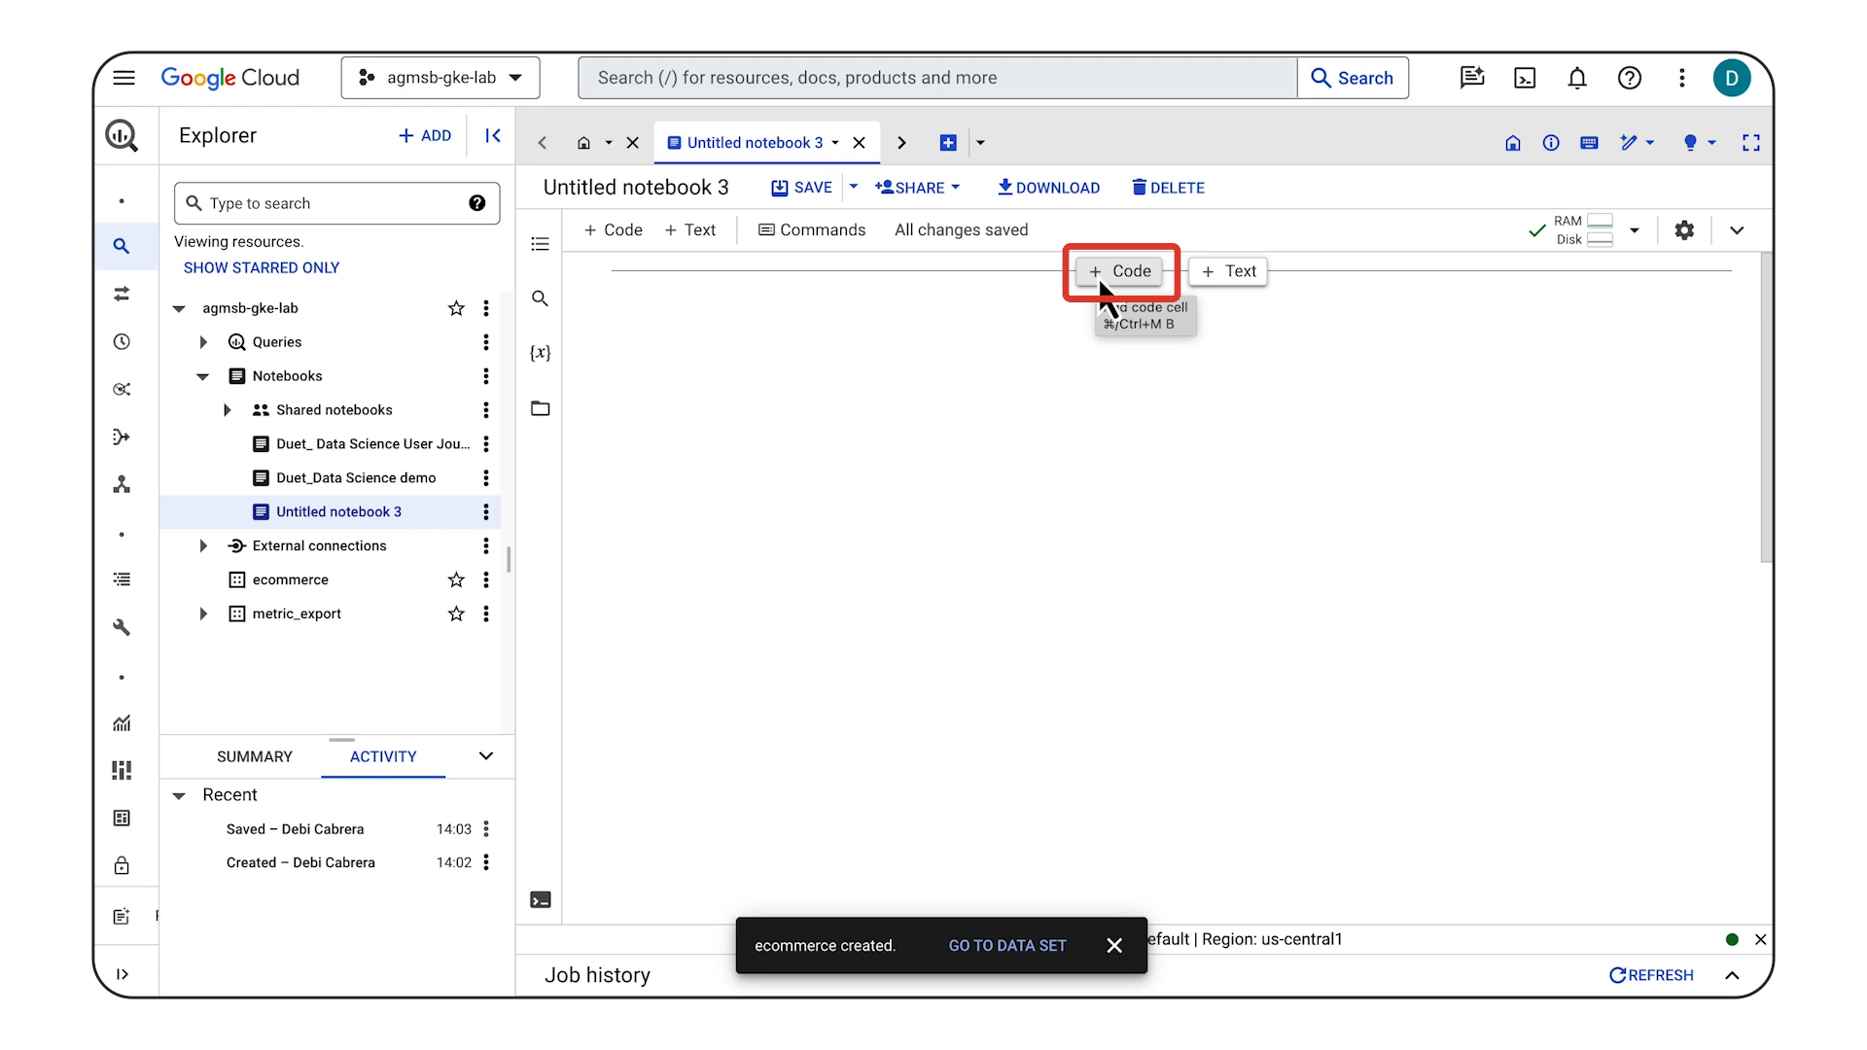
pyautogui.click(1101, 278)
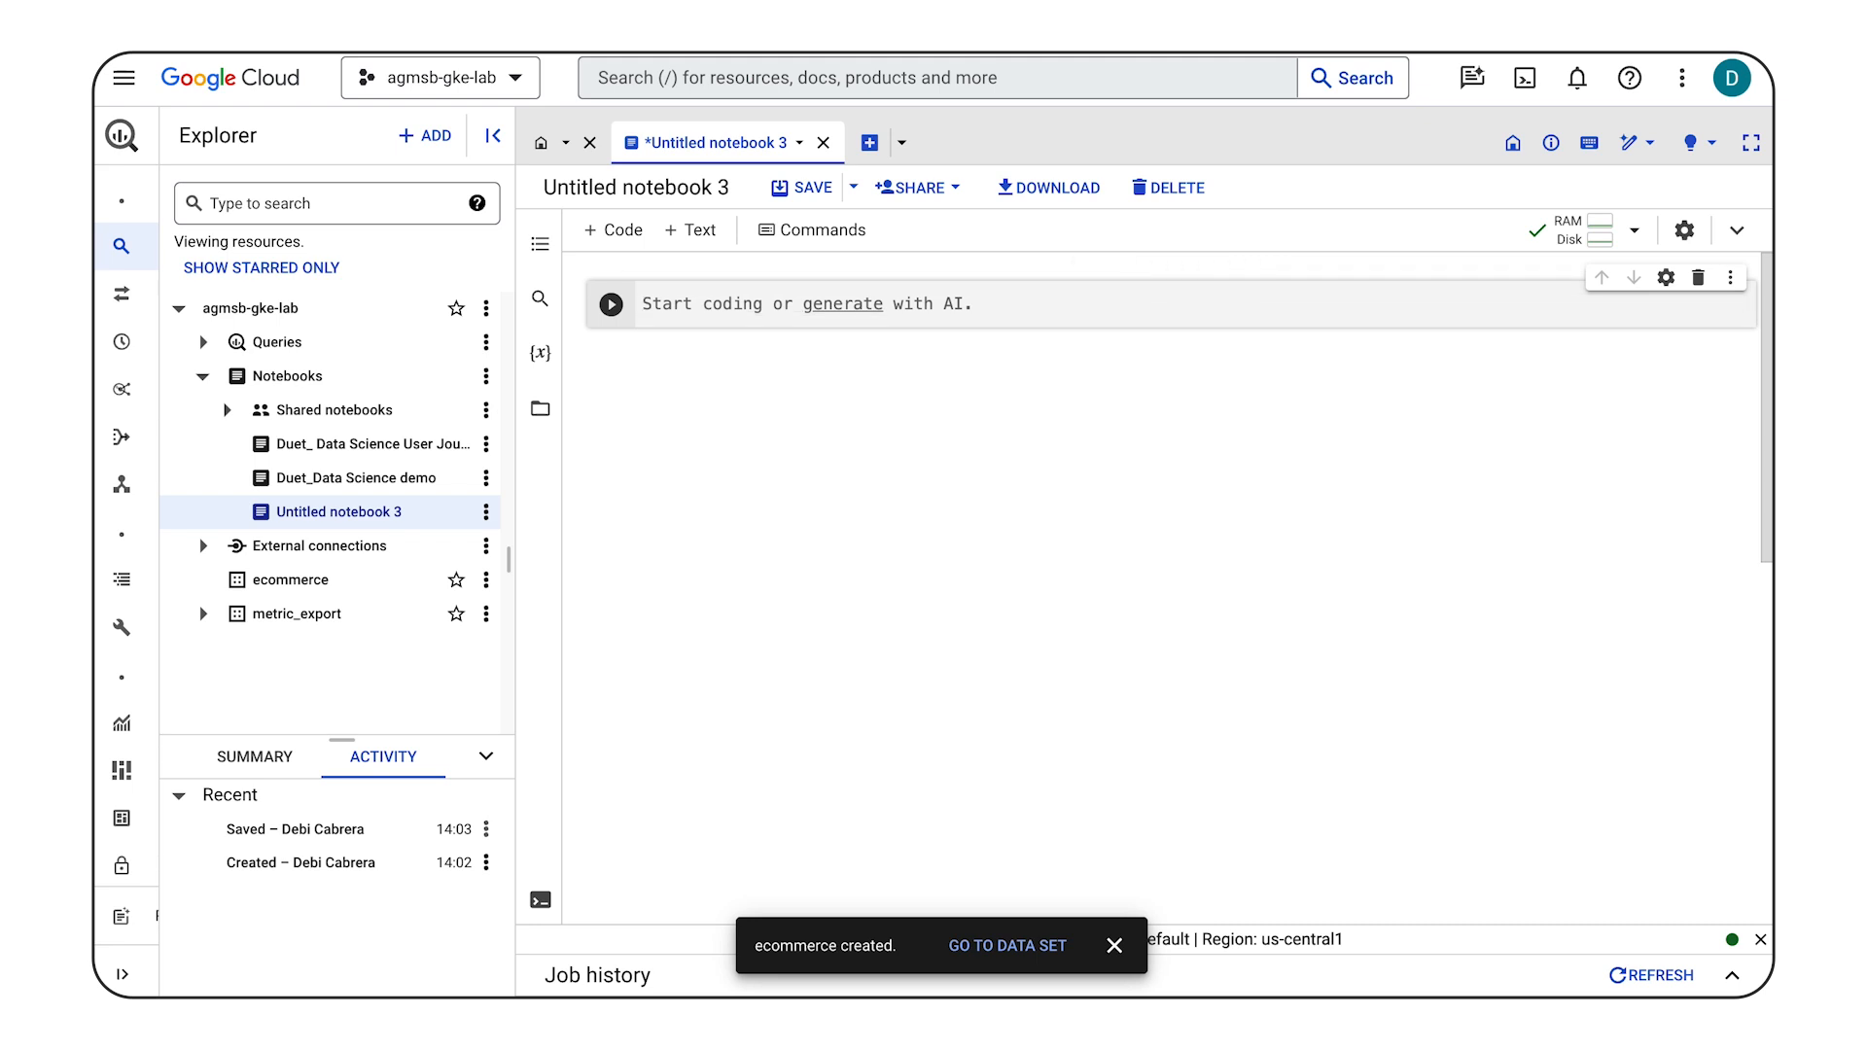
pyautogui.write('from google.cloud import bigquery from google.cloud import aiplatform import bigframes.pandas as bpd import pandas as pd from vertexai.language_models._language_models import TextGenerationModel from bigframes.ml.cluster import KMeans from bigframes.ml.model_selection import train_test_split')
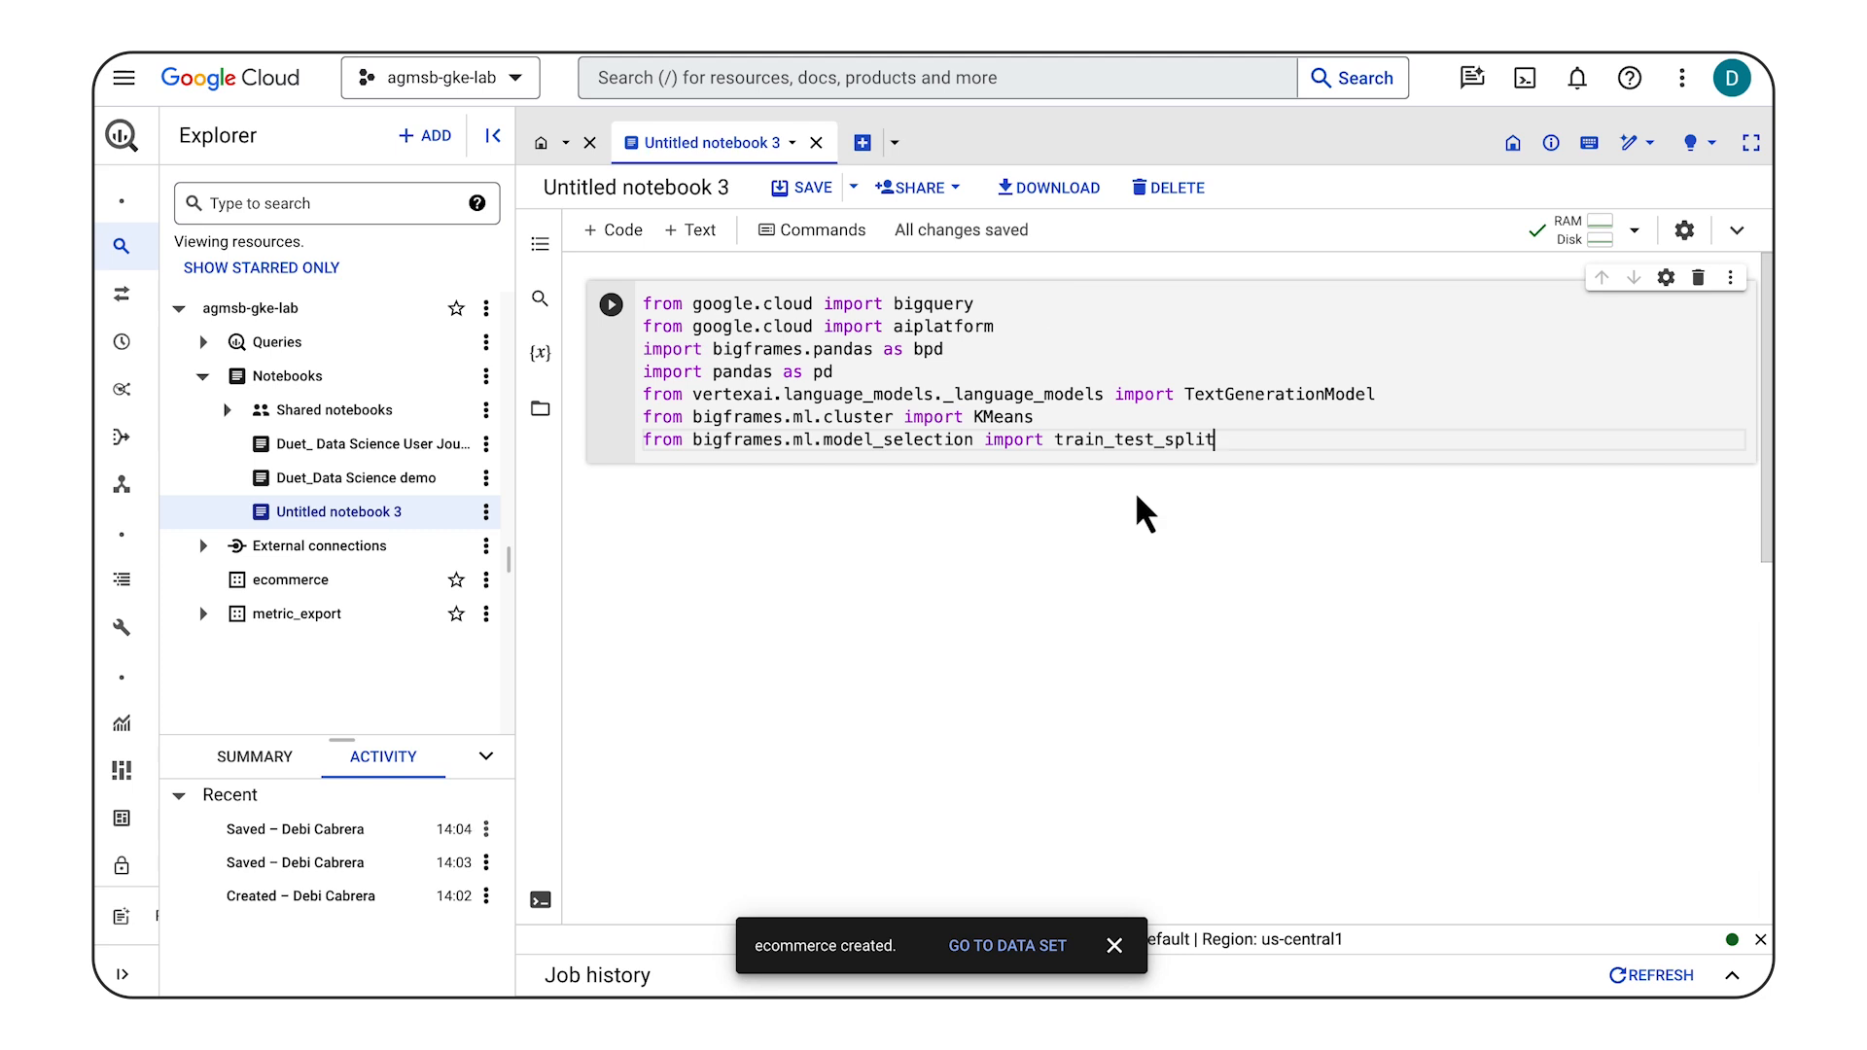
# Step: Add a cell defining project_id agmsb-gke-lab, dataset ecommerce, model customer_segmentation_model, table customer_stats, location us-central1 and the client setup, and run both cells
pyautogui.click(1114, 468)
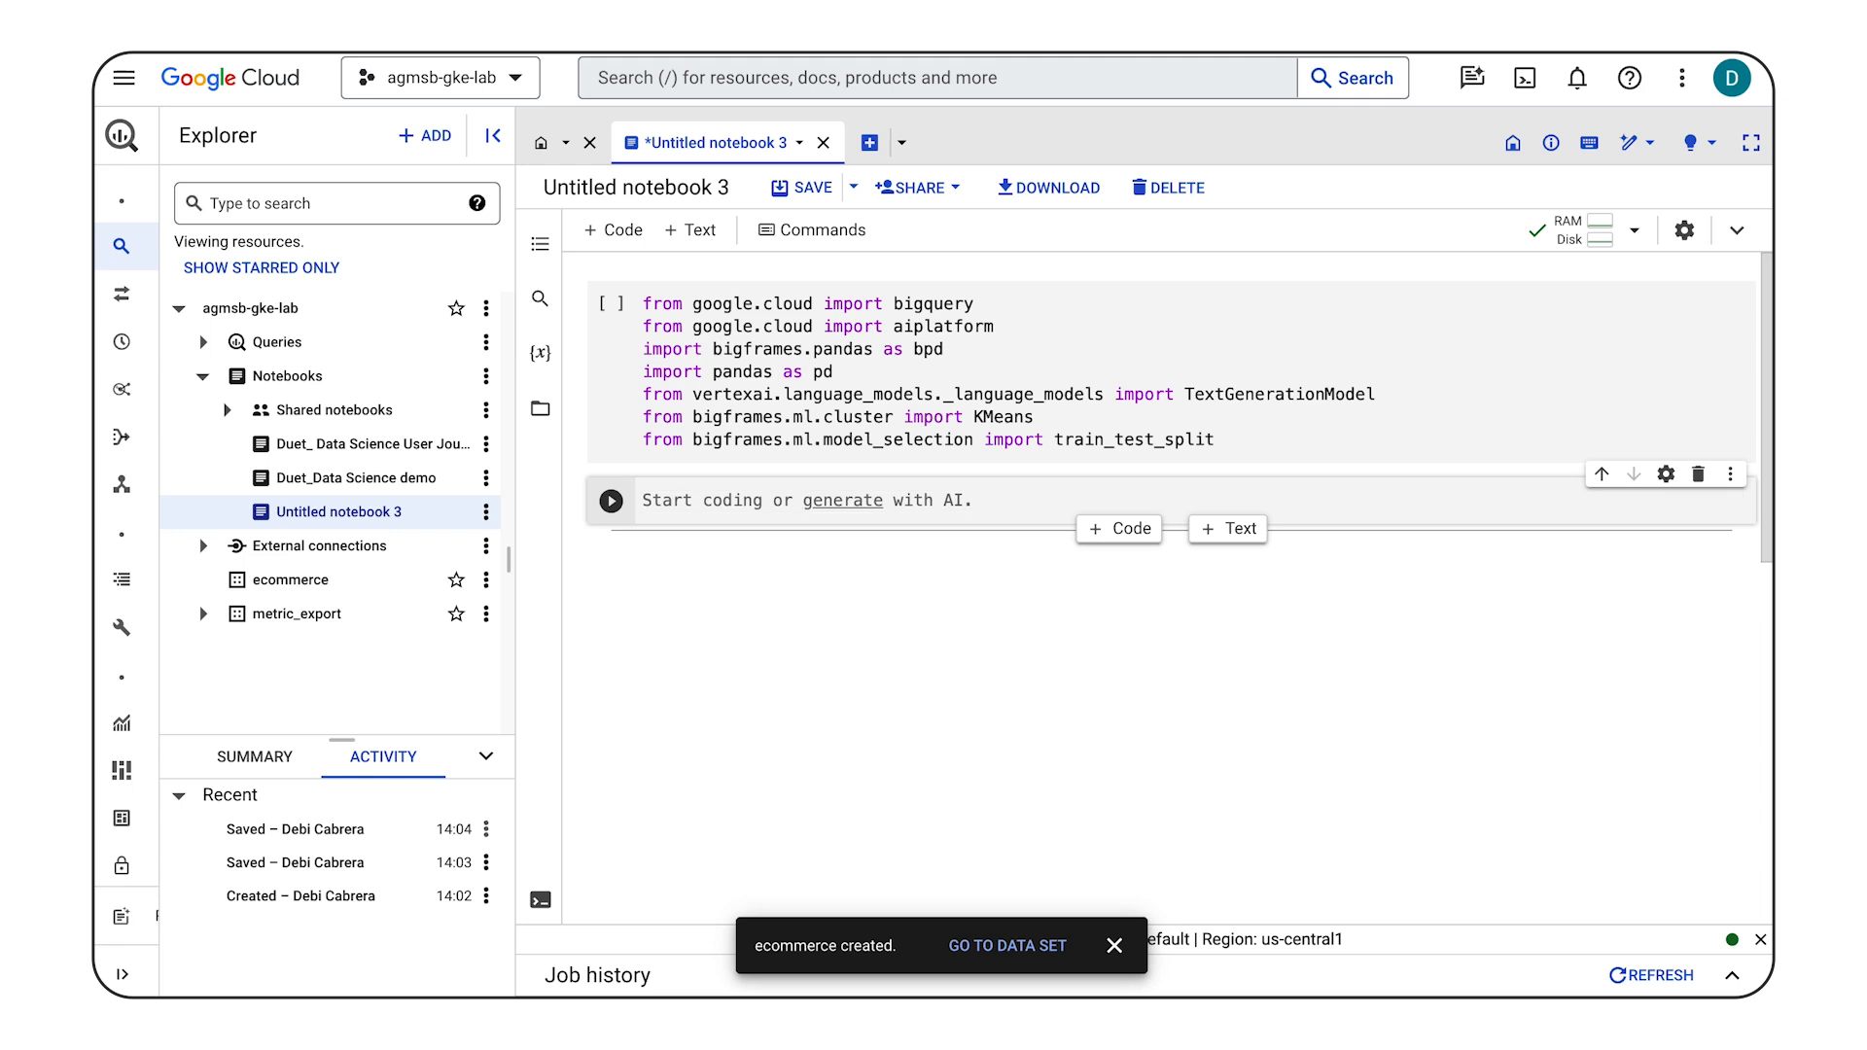
pyautogui.write('project_id = \'agmsb-gke-lab\' #@param {type:"string"} dataset_name = "ecommerce" #@param {type:"string"} model_name = "customer_segmentation_model" #@param {type:"string"} table_name = "customer_stats" #@param {type:"string"} location = "us-central1"  # @param {type:"string"} client = bigquery.Client(project=project_id) aiplatform.init(project=project_id, location=location)')
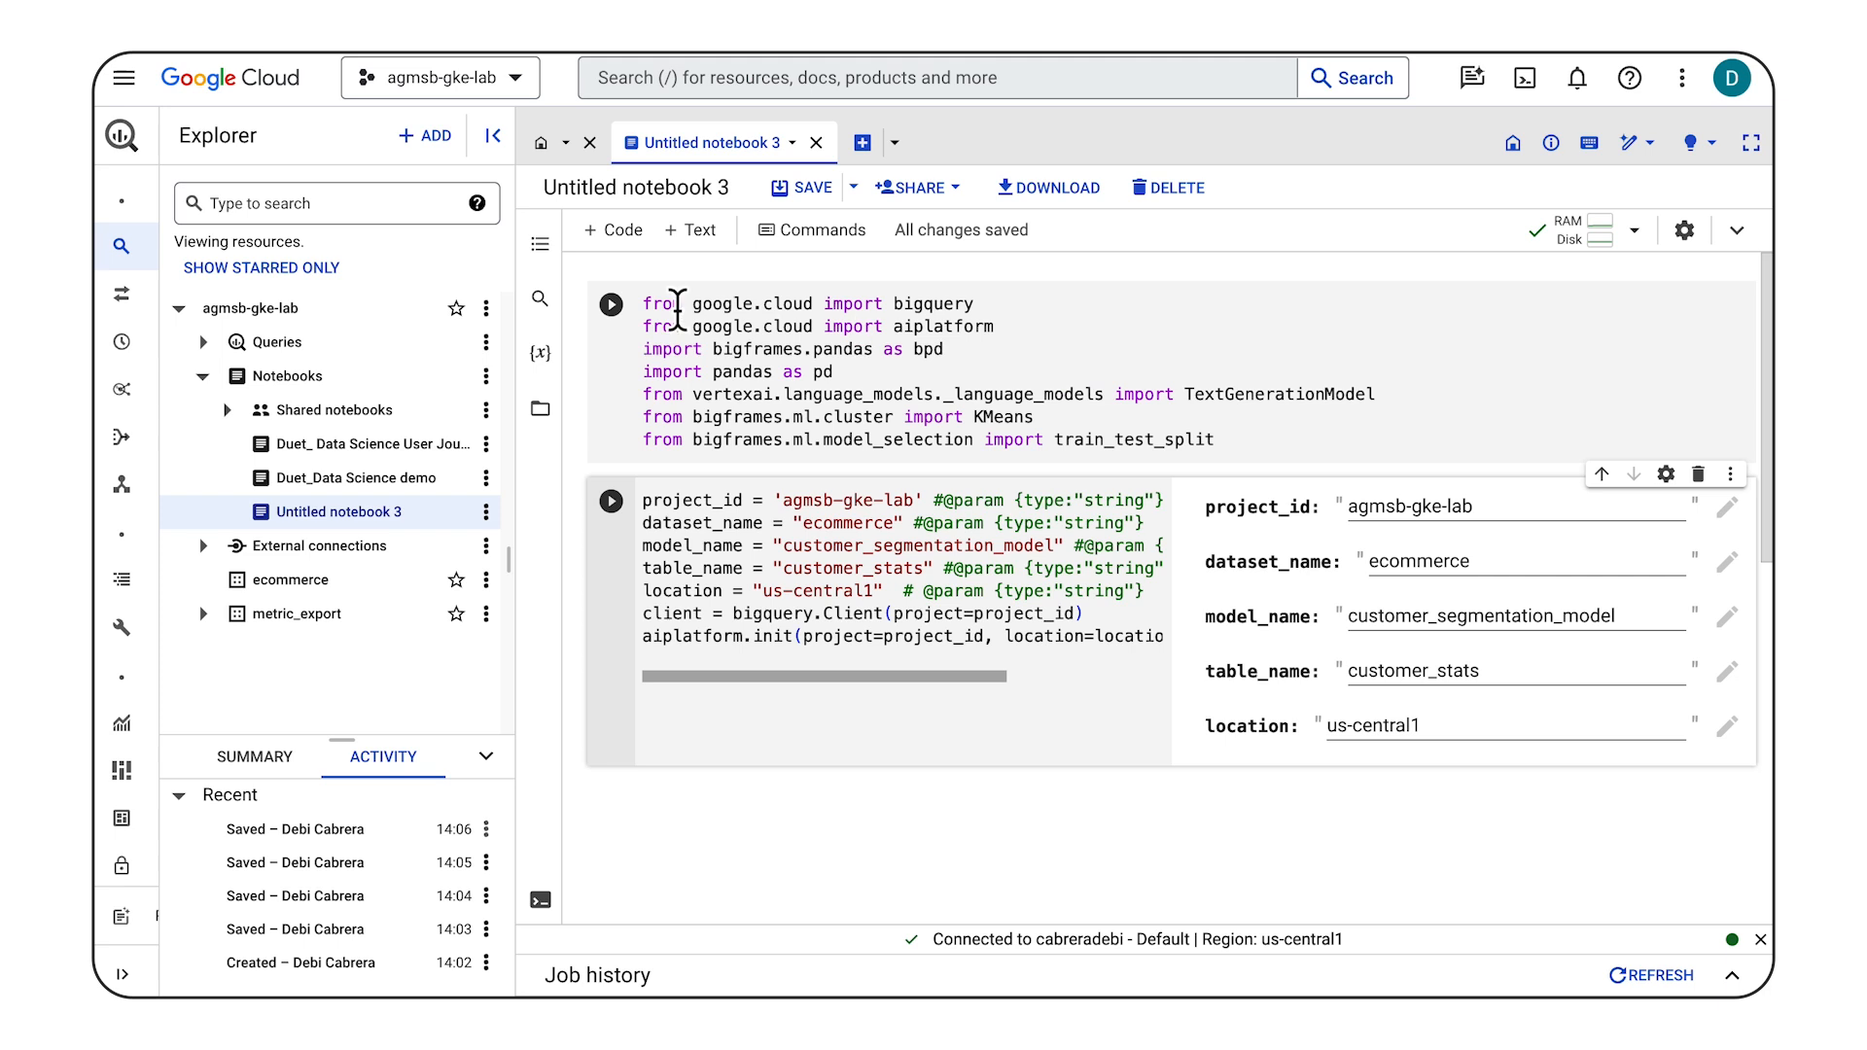
pyautogui.click(611, 308)
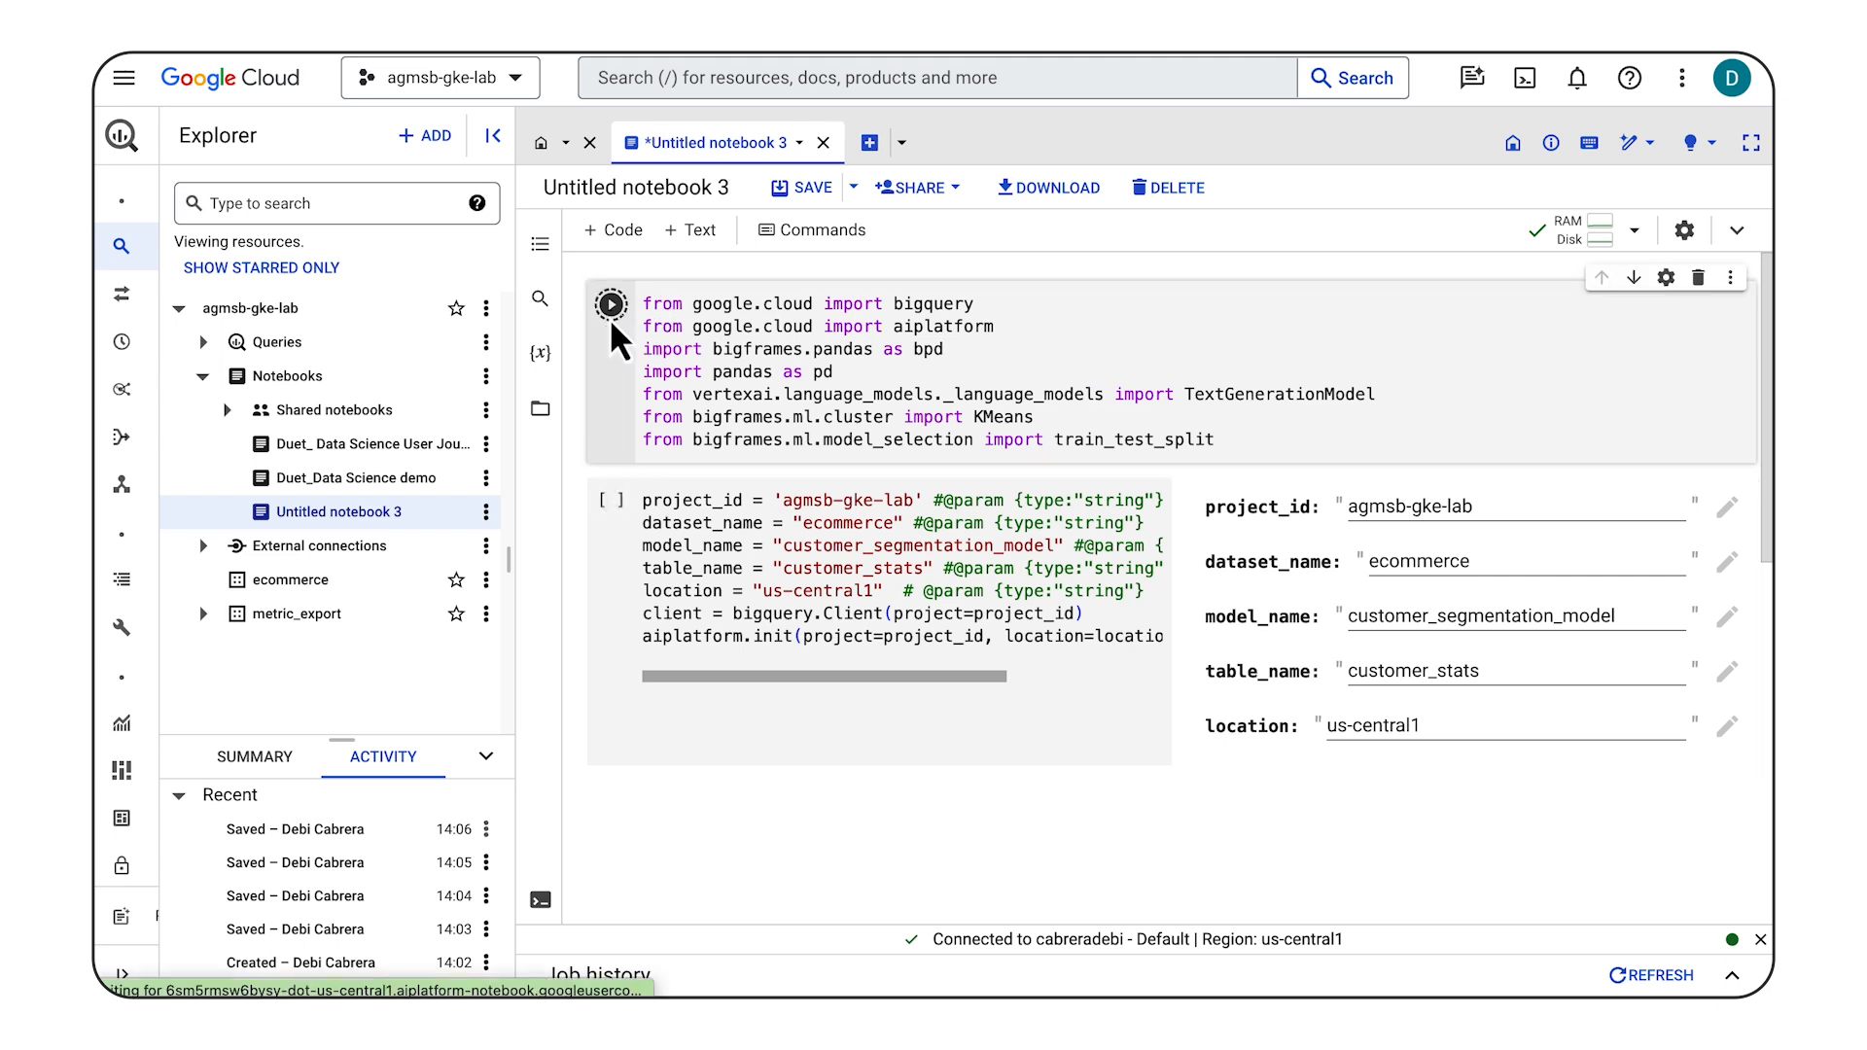
pyautogui.click(610, 502)
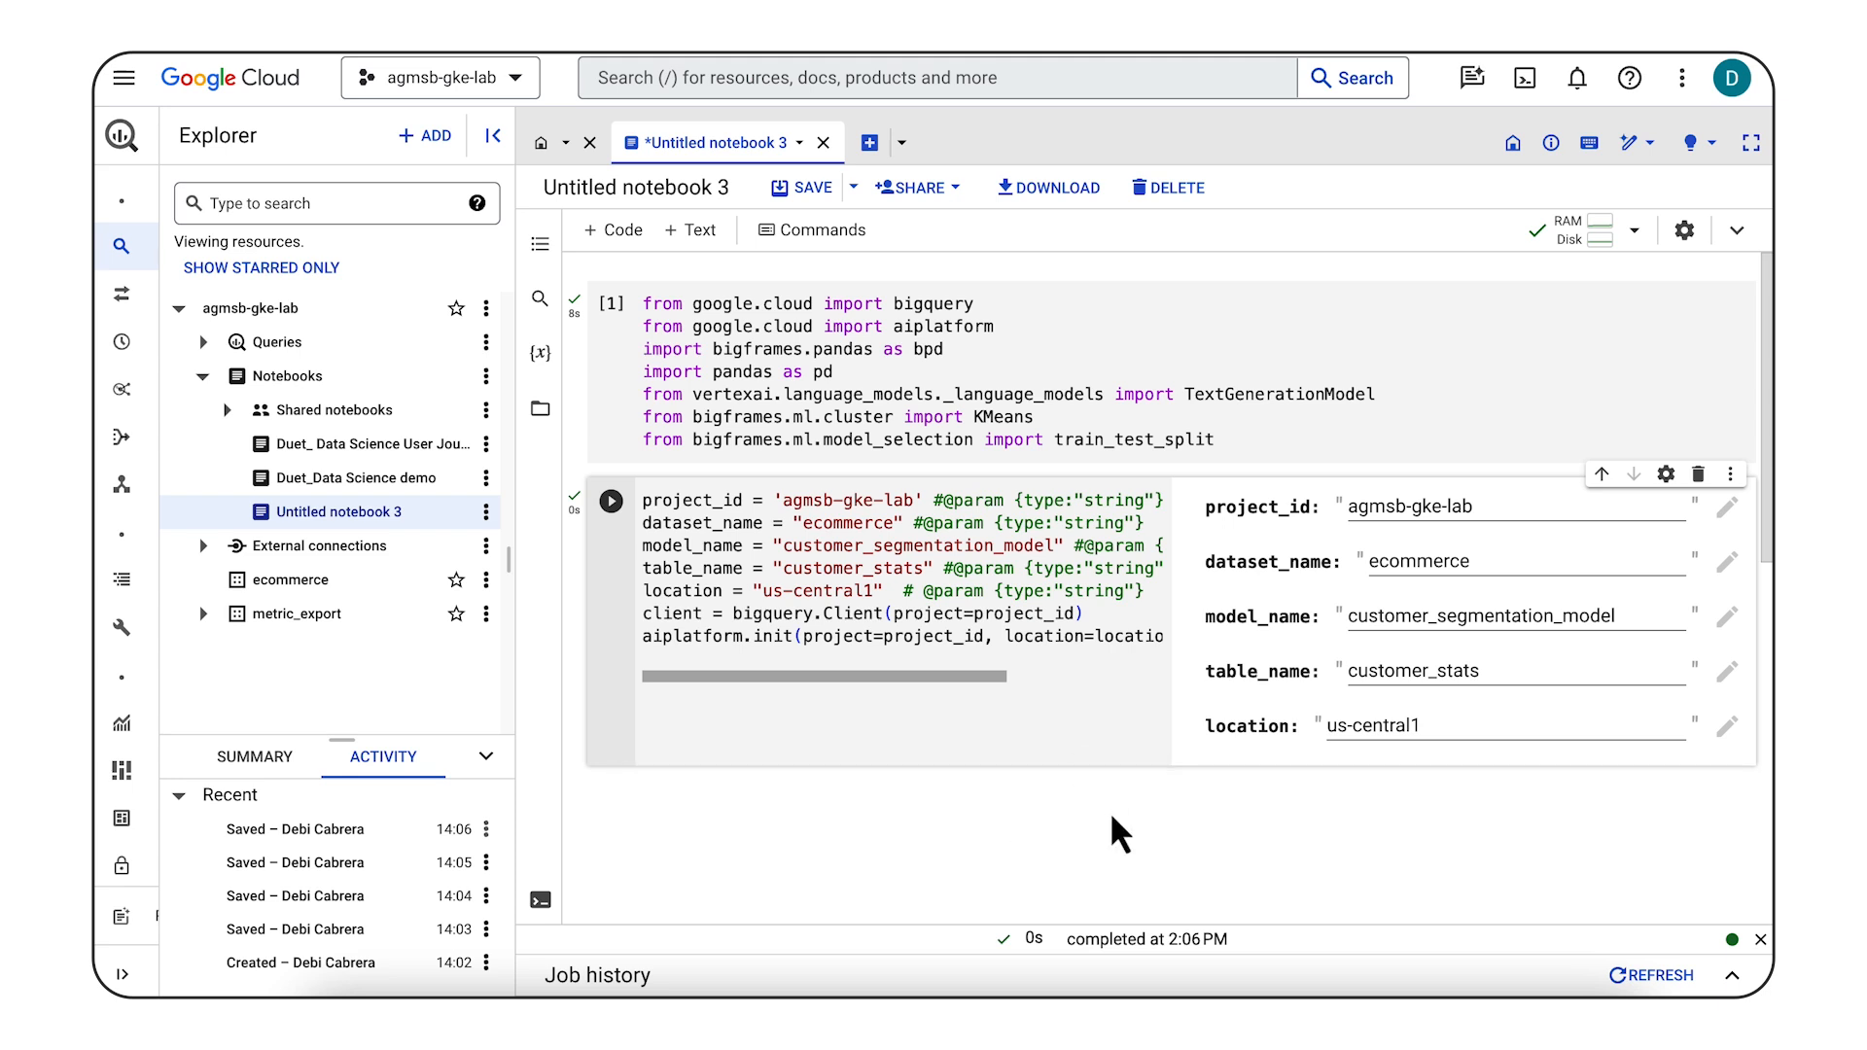
# Step: Add and run a %%bigquery cell creating ecommerce.customer_stats with recency, order count and average spend per user_id from thelook_ecommerce.order_items between 2022-01-01 and 2023-01-01
pyautogui.moveTo(1121, 772)
pyautogui.click(1122, 778)
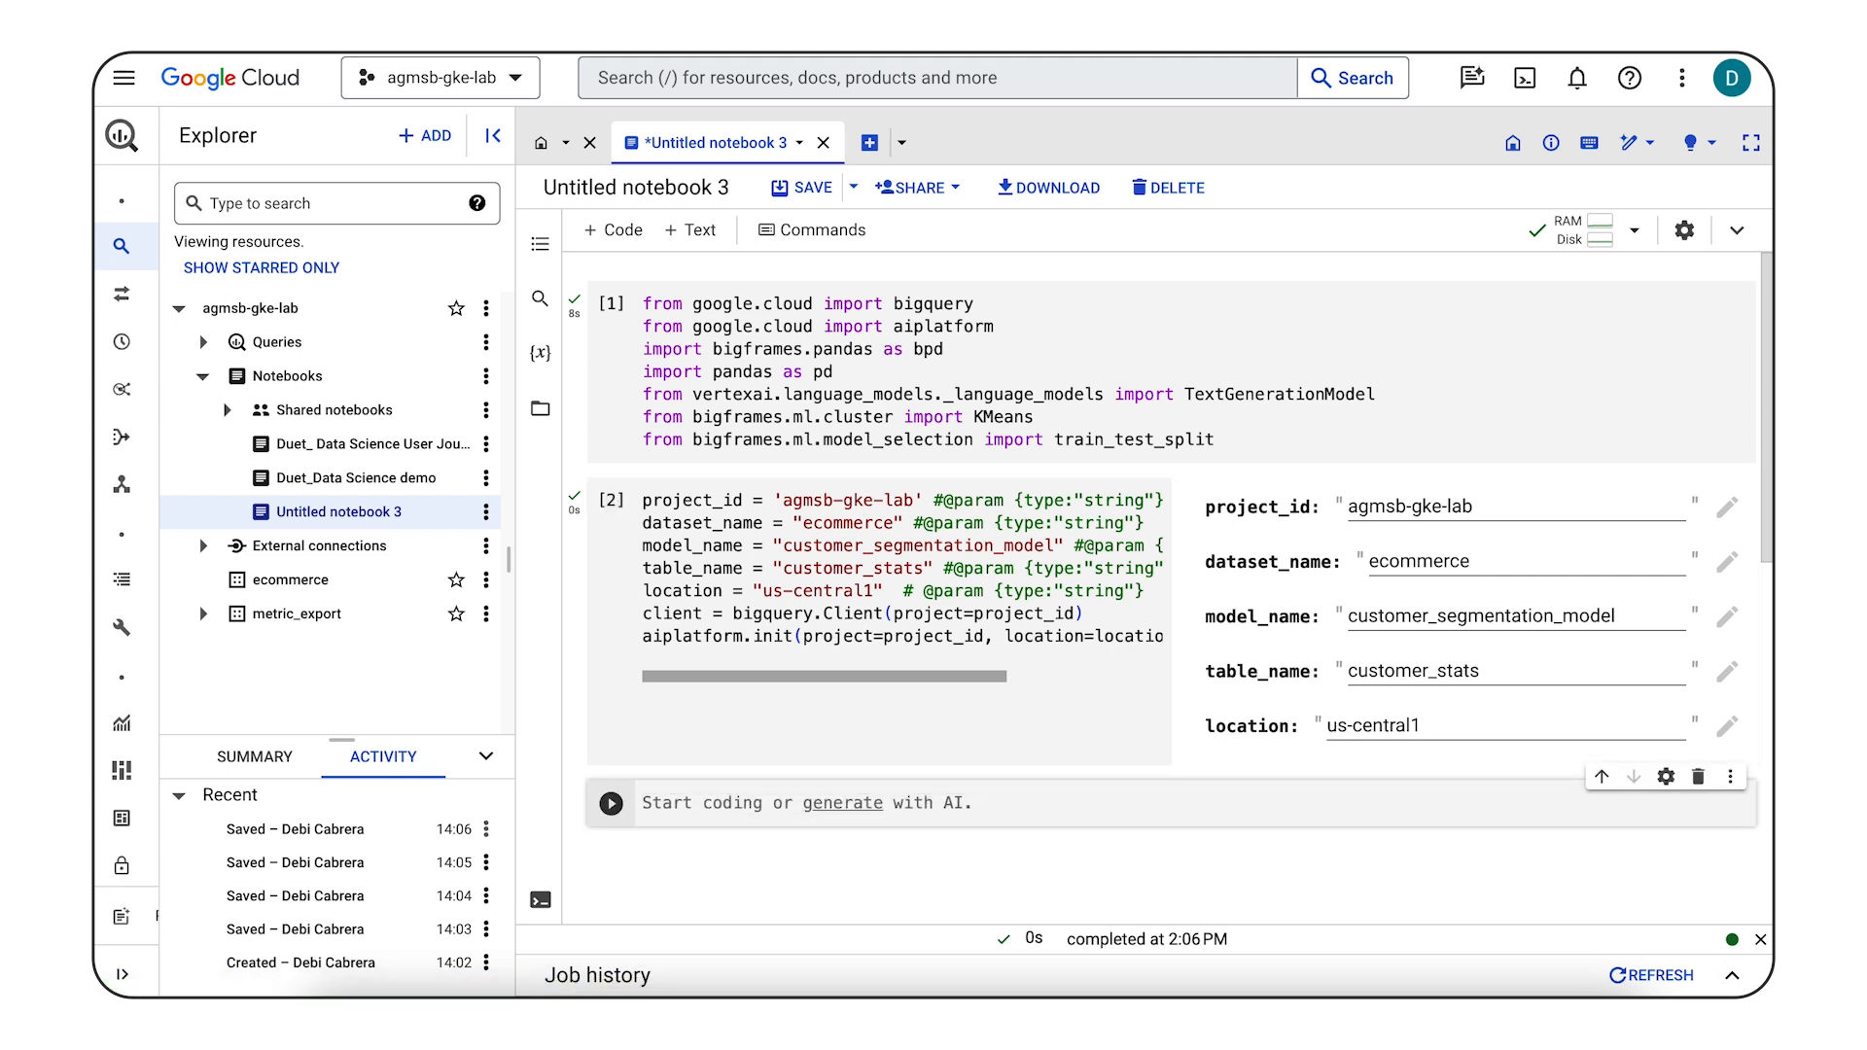
pyautogui.click(1041, 803)
pyautogui.write("%%bigquery   CREATE OR REPLACE TABLE ecommerce.customer_stats AS SELECT    user_id,    DATE_DIFF(CURRENT_DATE(), CAST(MAX(order_created_date) AS DATE), day) AS days_since_last_order, ---RECENCY    COUNT(order_id) AS count_orders, --FREQUENCY    AVG(sale_price) AS average_spend --MONETARY    FROM (        SELECT          user_id,          order_id,          sale_price,          created_at AS order_created_date            FROM `bigquery-public-data.thelook_ecommerce.order_items`          WHERE          created_at              BETWEEN '2022-01-01' AND '2023-01-01'     ) GROUP BY user_id;")
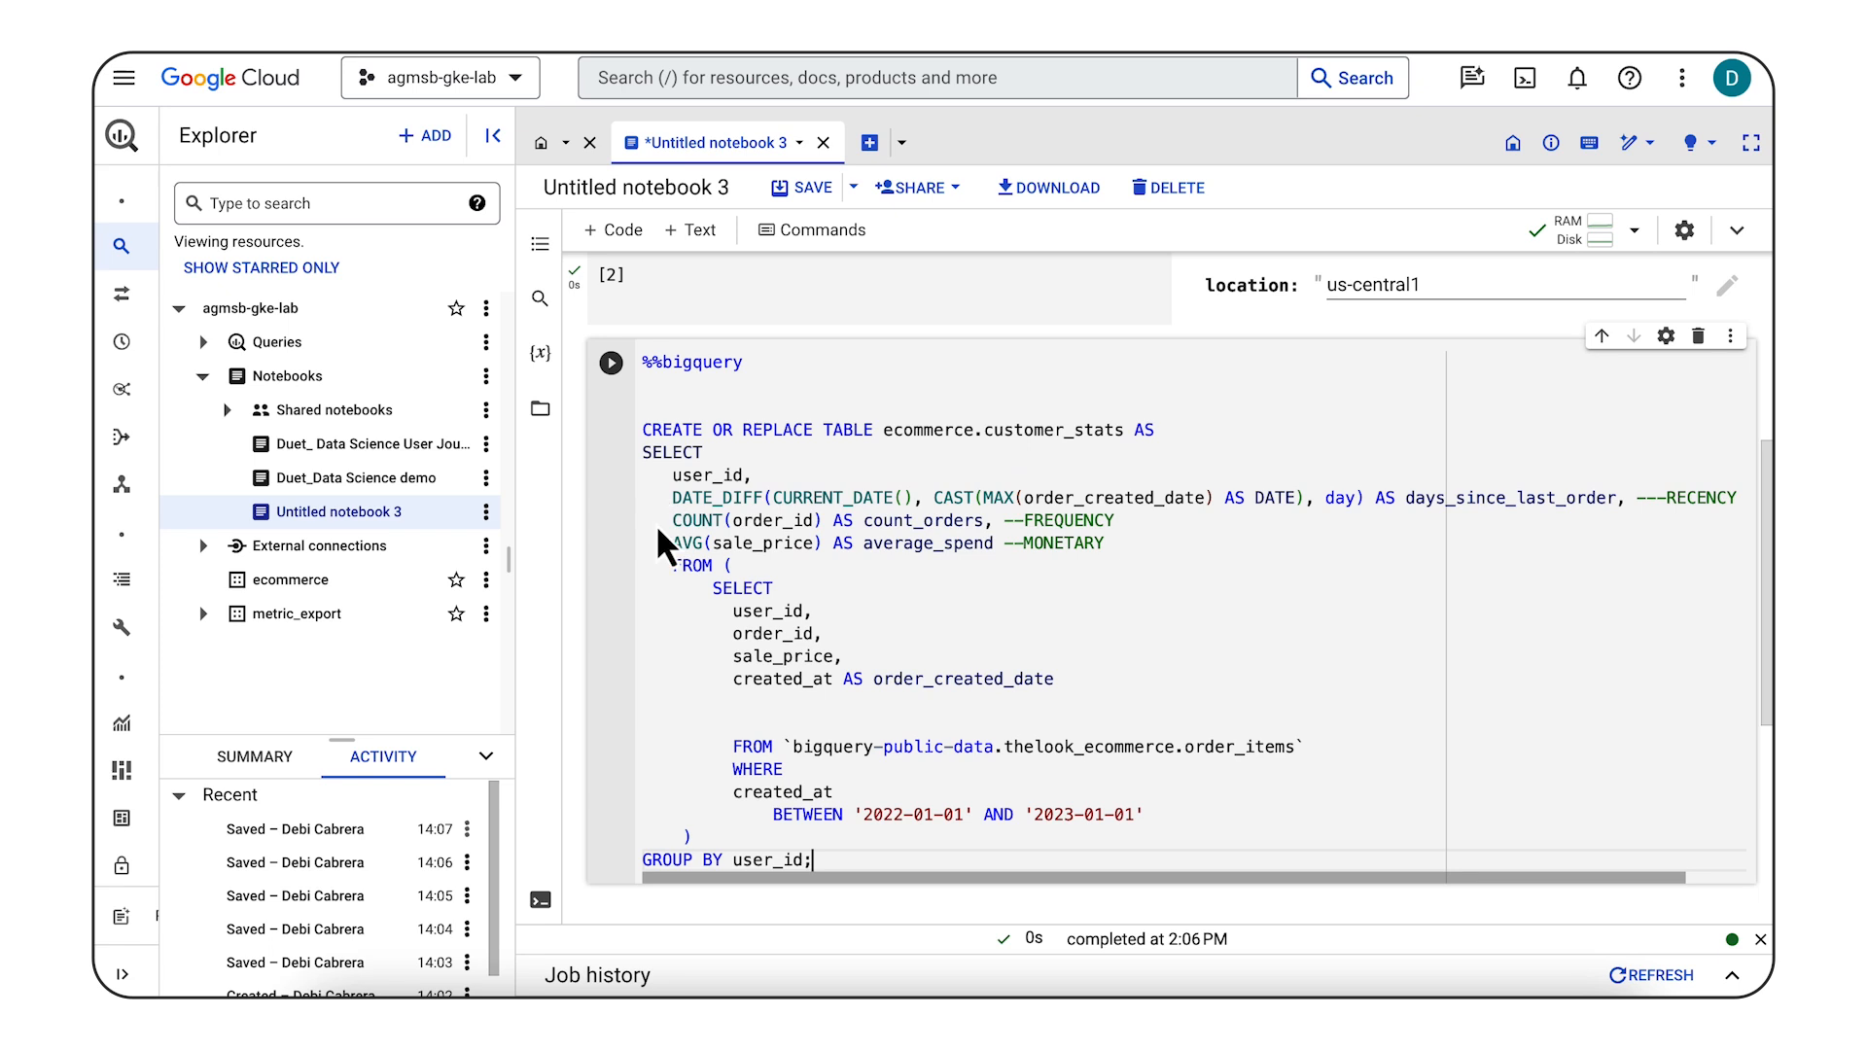
pyautogui.click(611, 363)
# Step: Generate a new cell's code with the AI prompt "Convert the table ecommerce.customer_stats to a BigQuery DataFrames dataframe and show the top 10 records"
pyautogui.scroll(-6, 1150, 601)
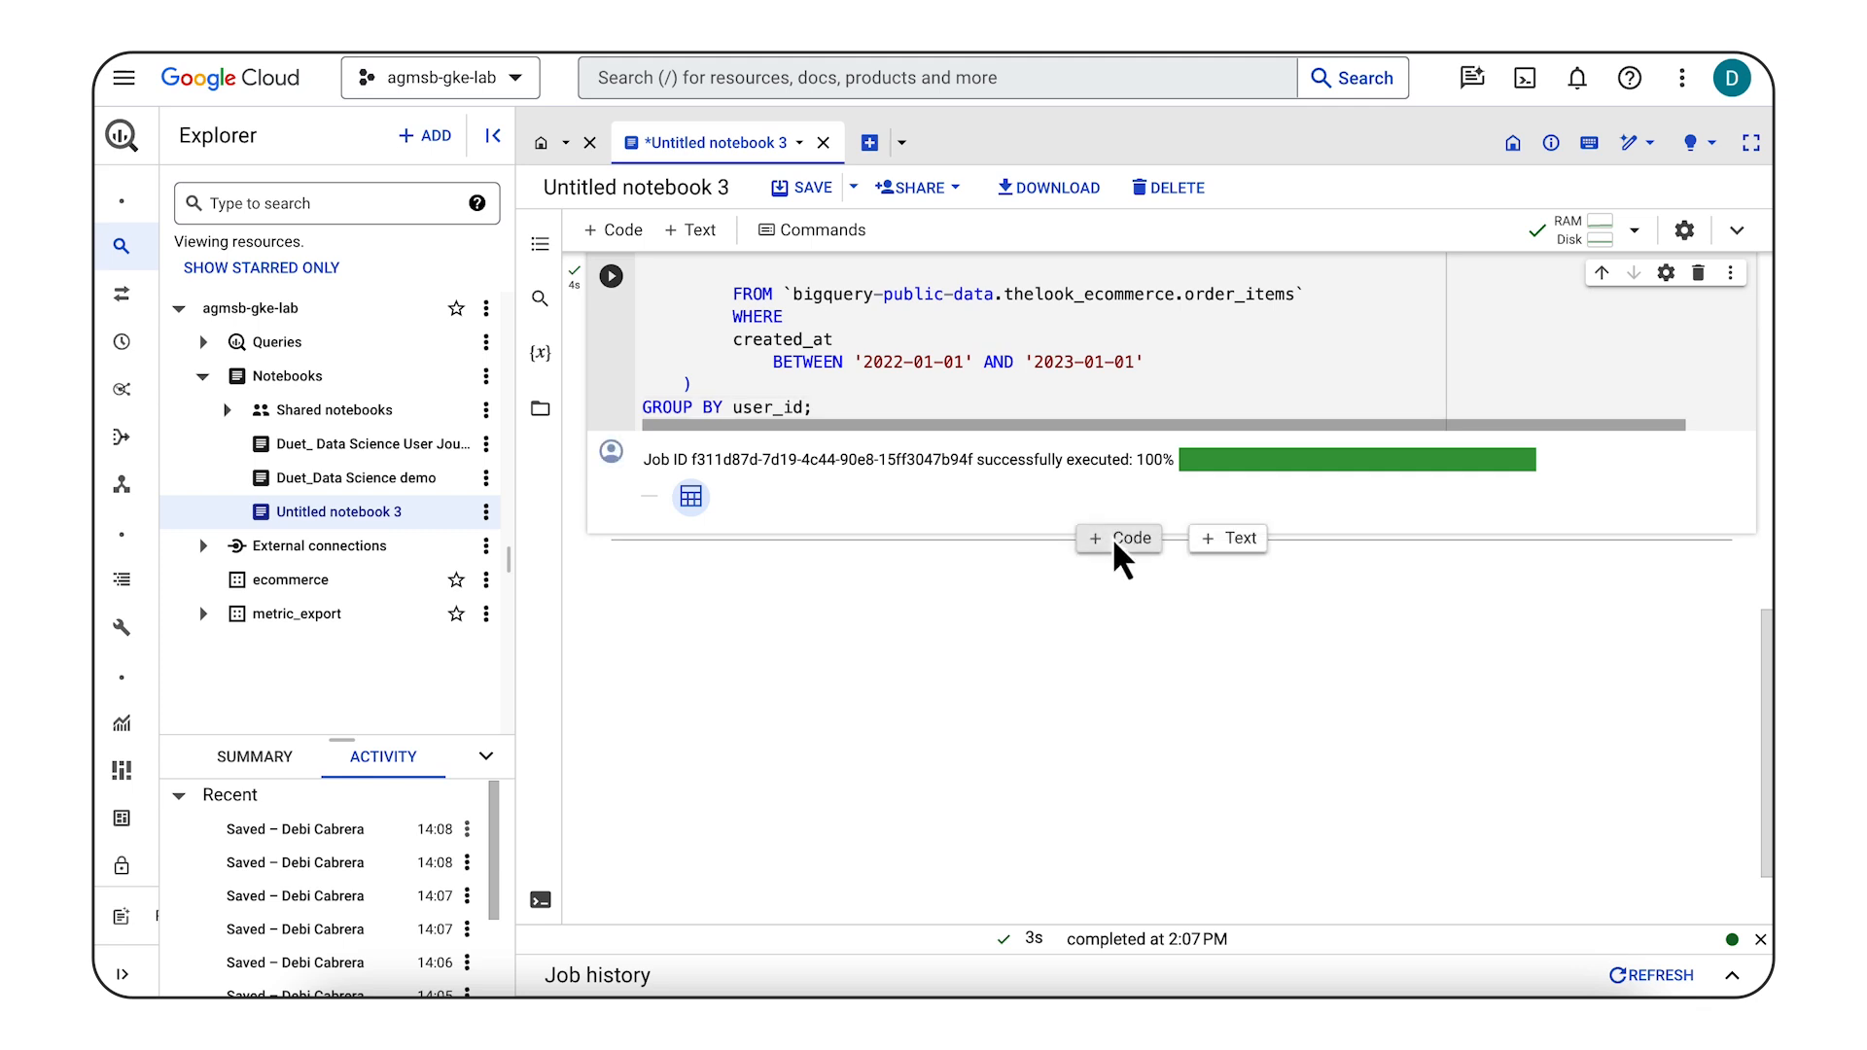
pyautogui.click(1114, 540)
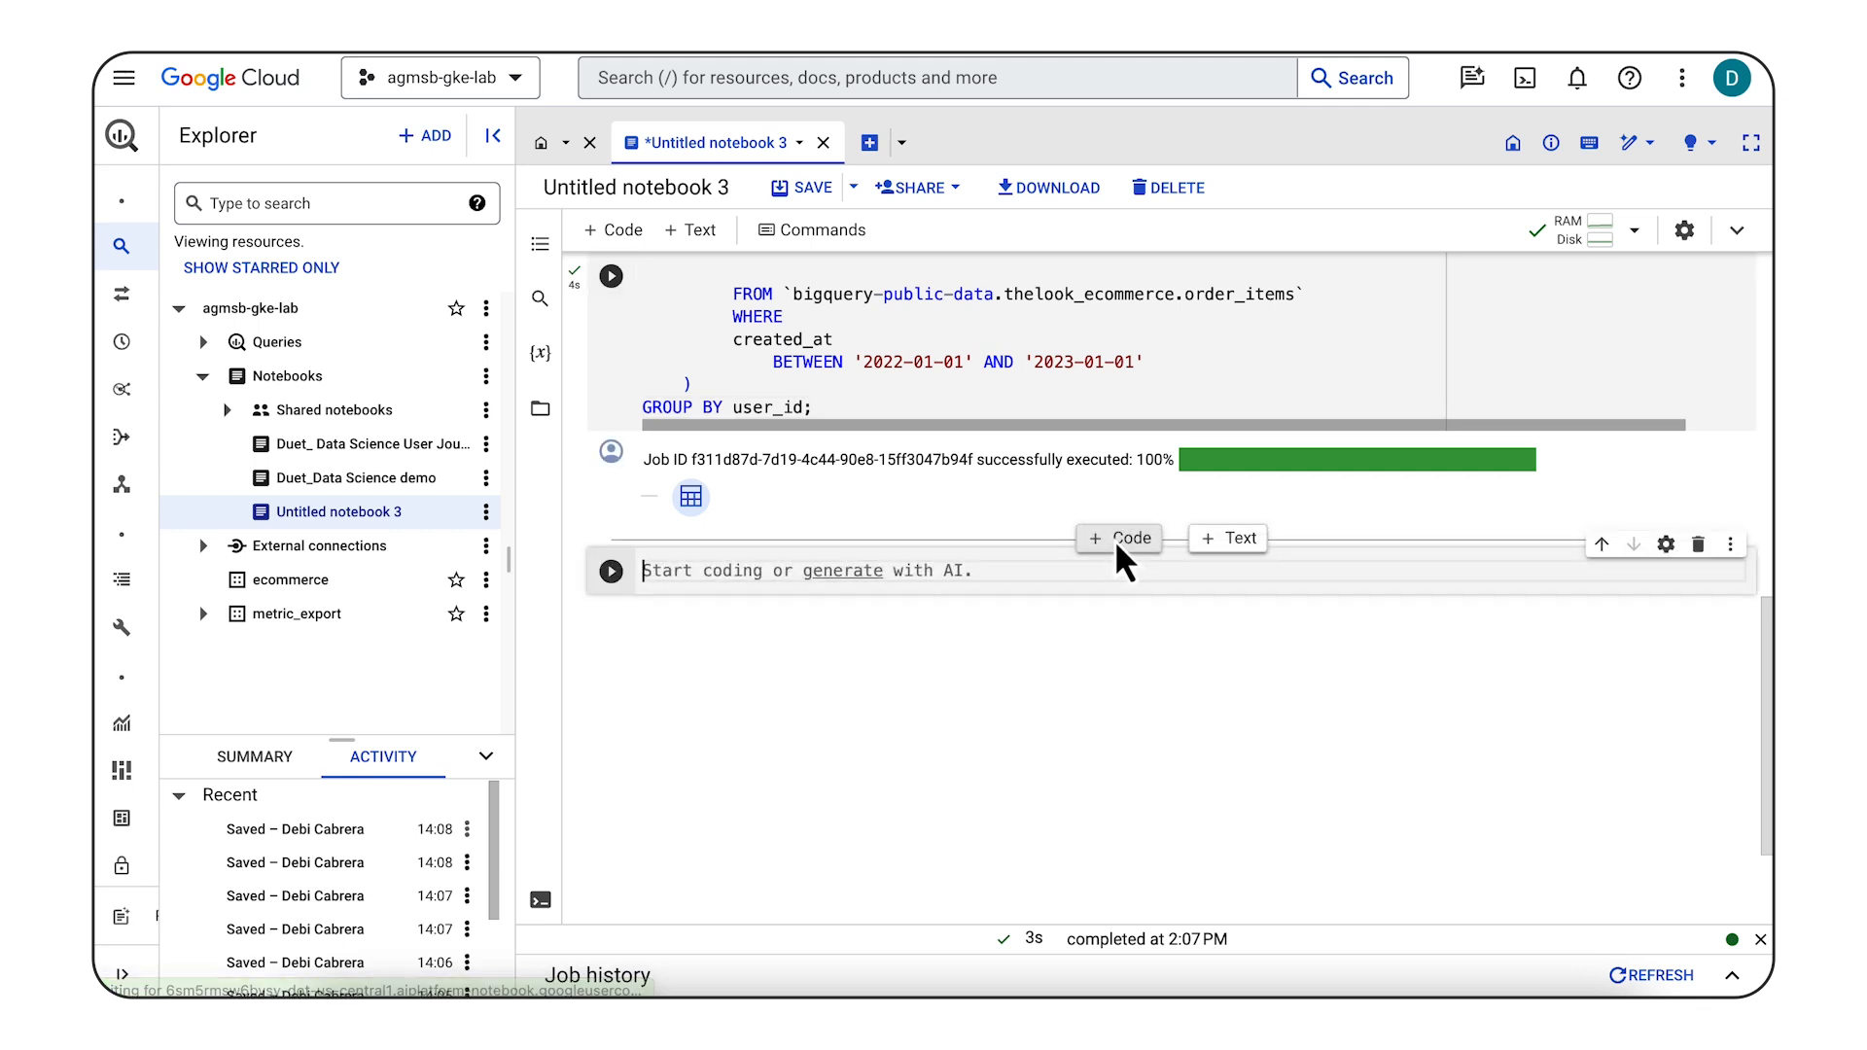
pyautogui.click(868, 573)
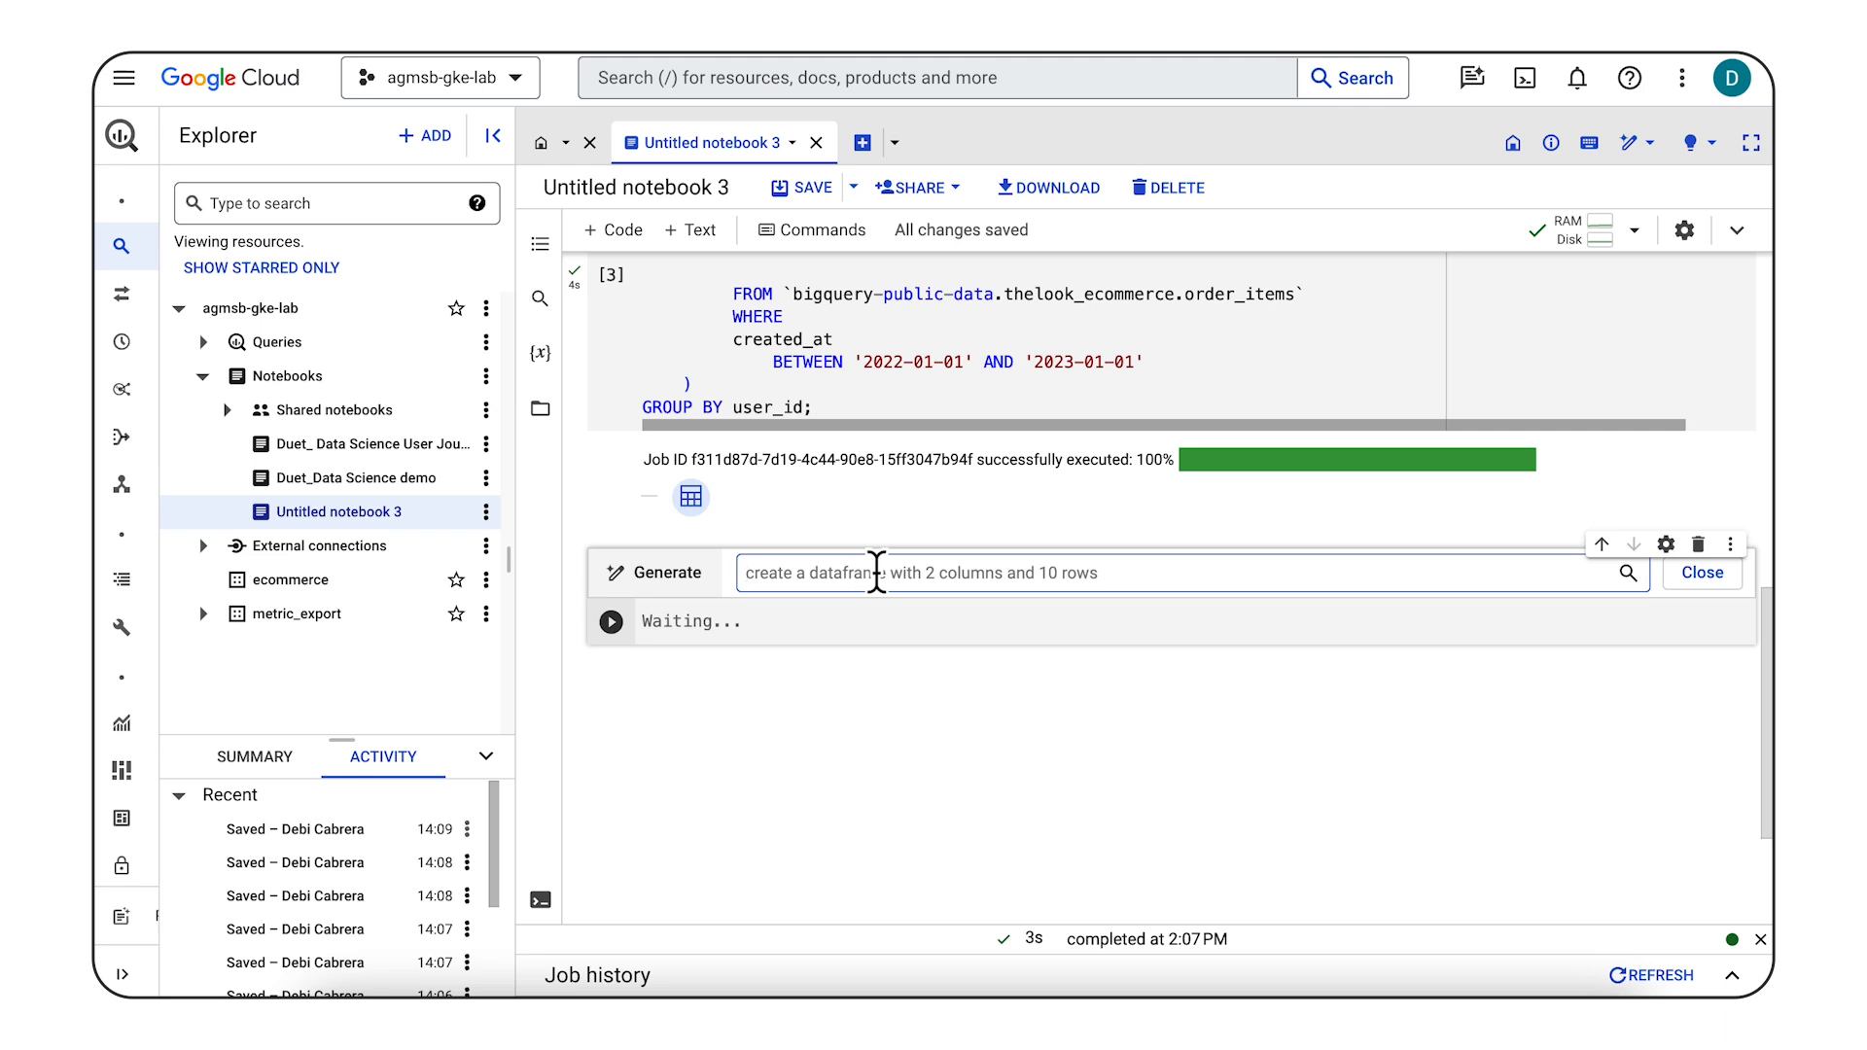
pyautogui.write('Convert the table ecommerce.customer_stats to a BigQuery DataFrames dataframe and show the top 10 records')
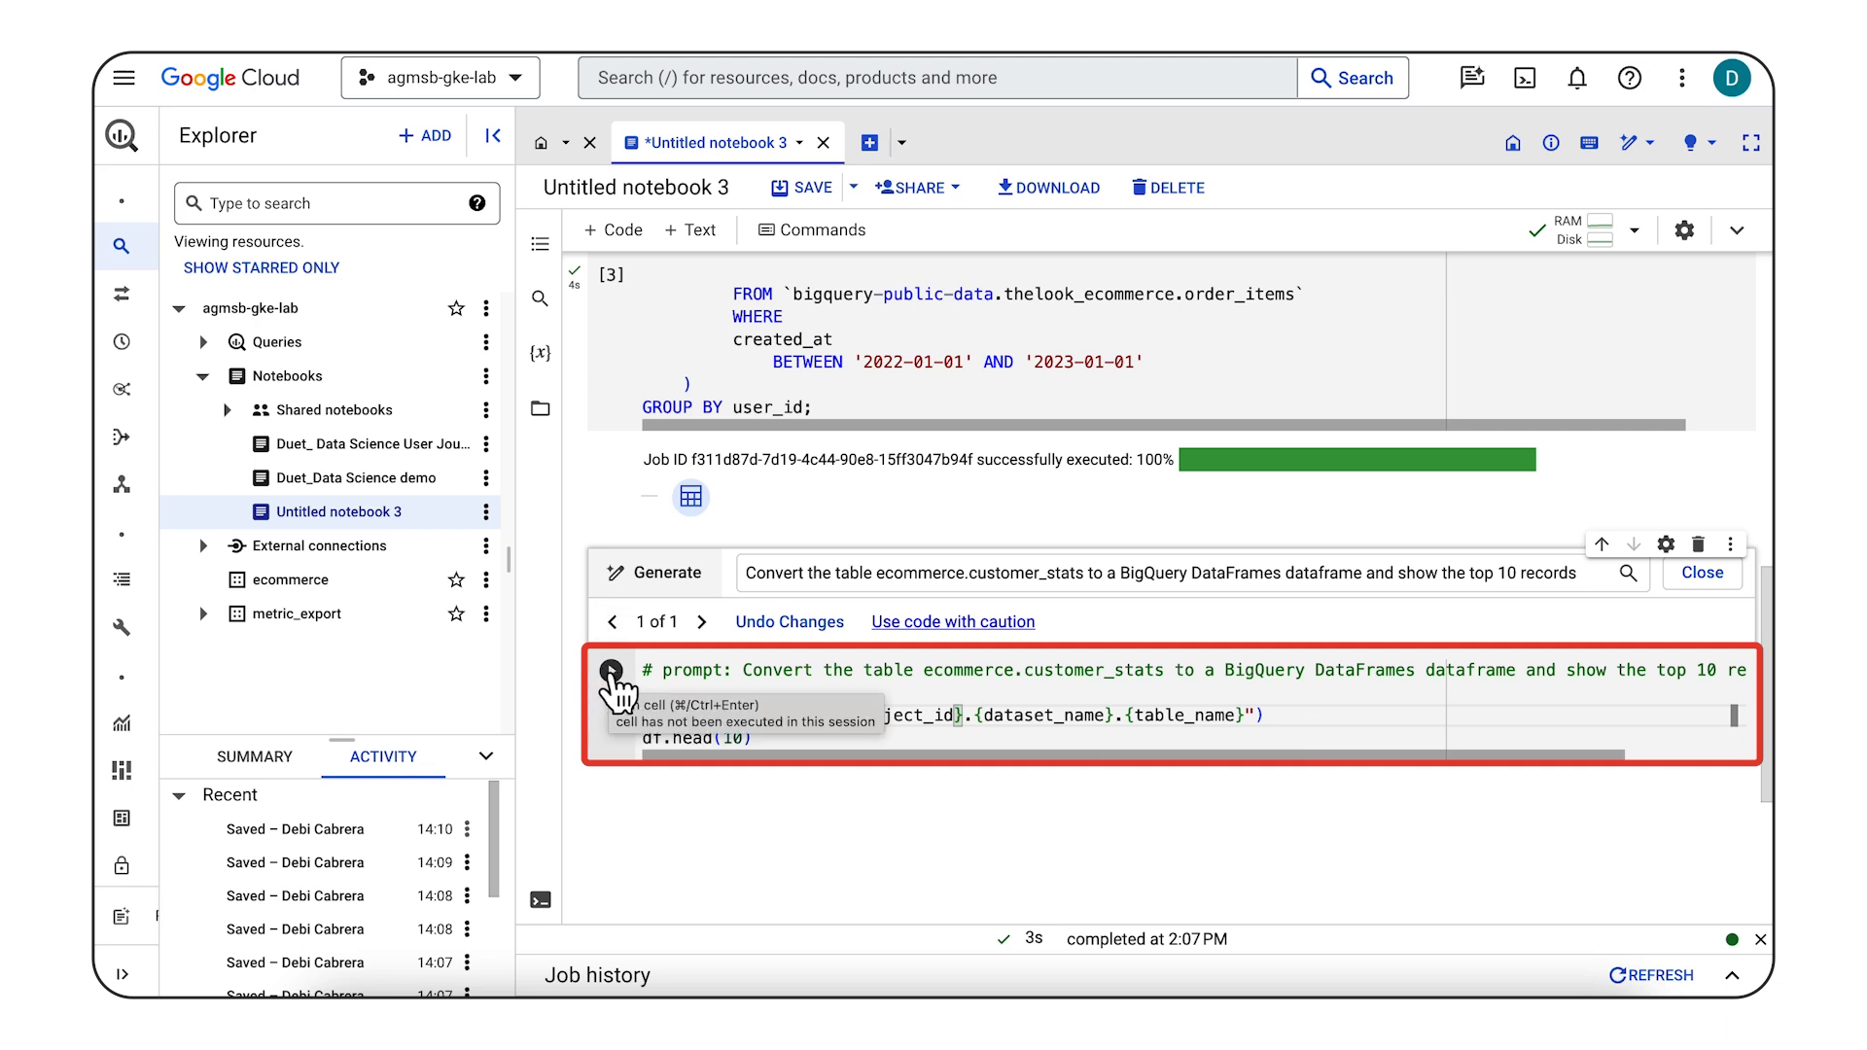
# Step: Run the generated cell that reads customer_stats into df and review its top 10 records
pyautogui.click(611, 673)
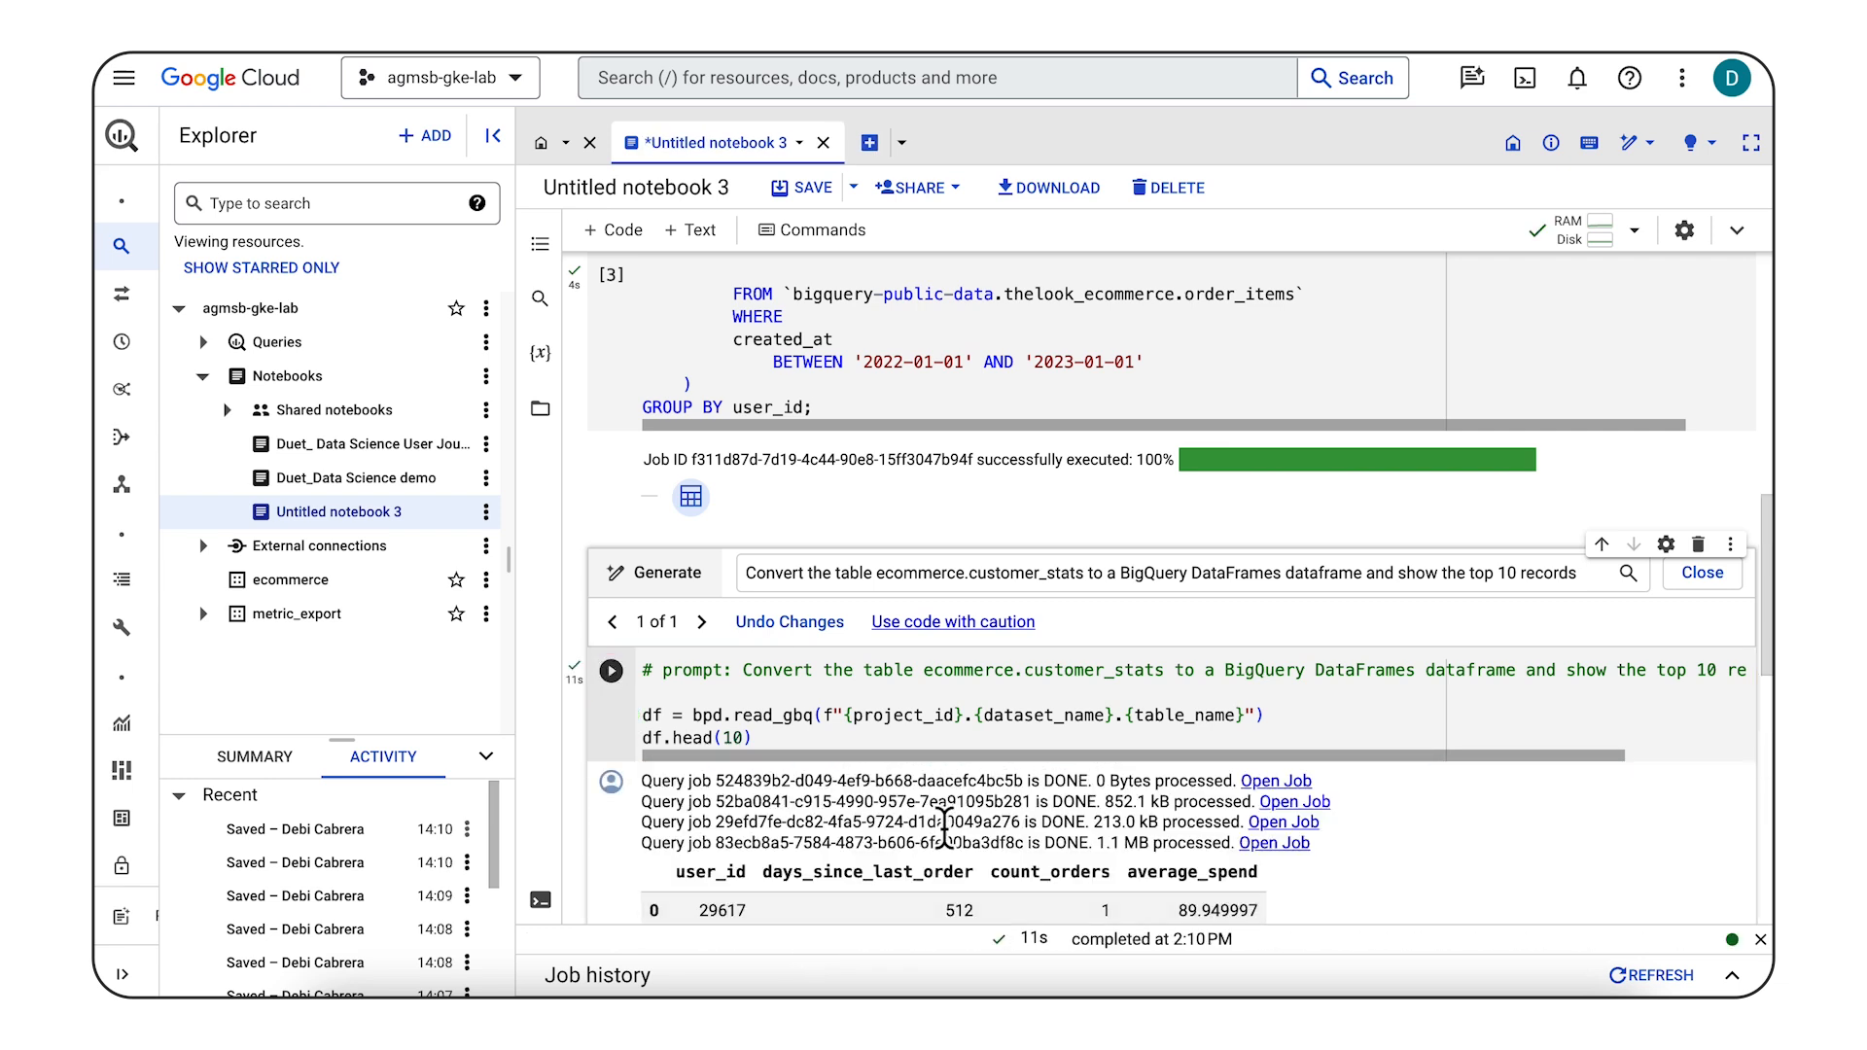
pyautogui.scroll(-2, 944, 828)
pyautogui.scroll(-5, 944, 829)
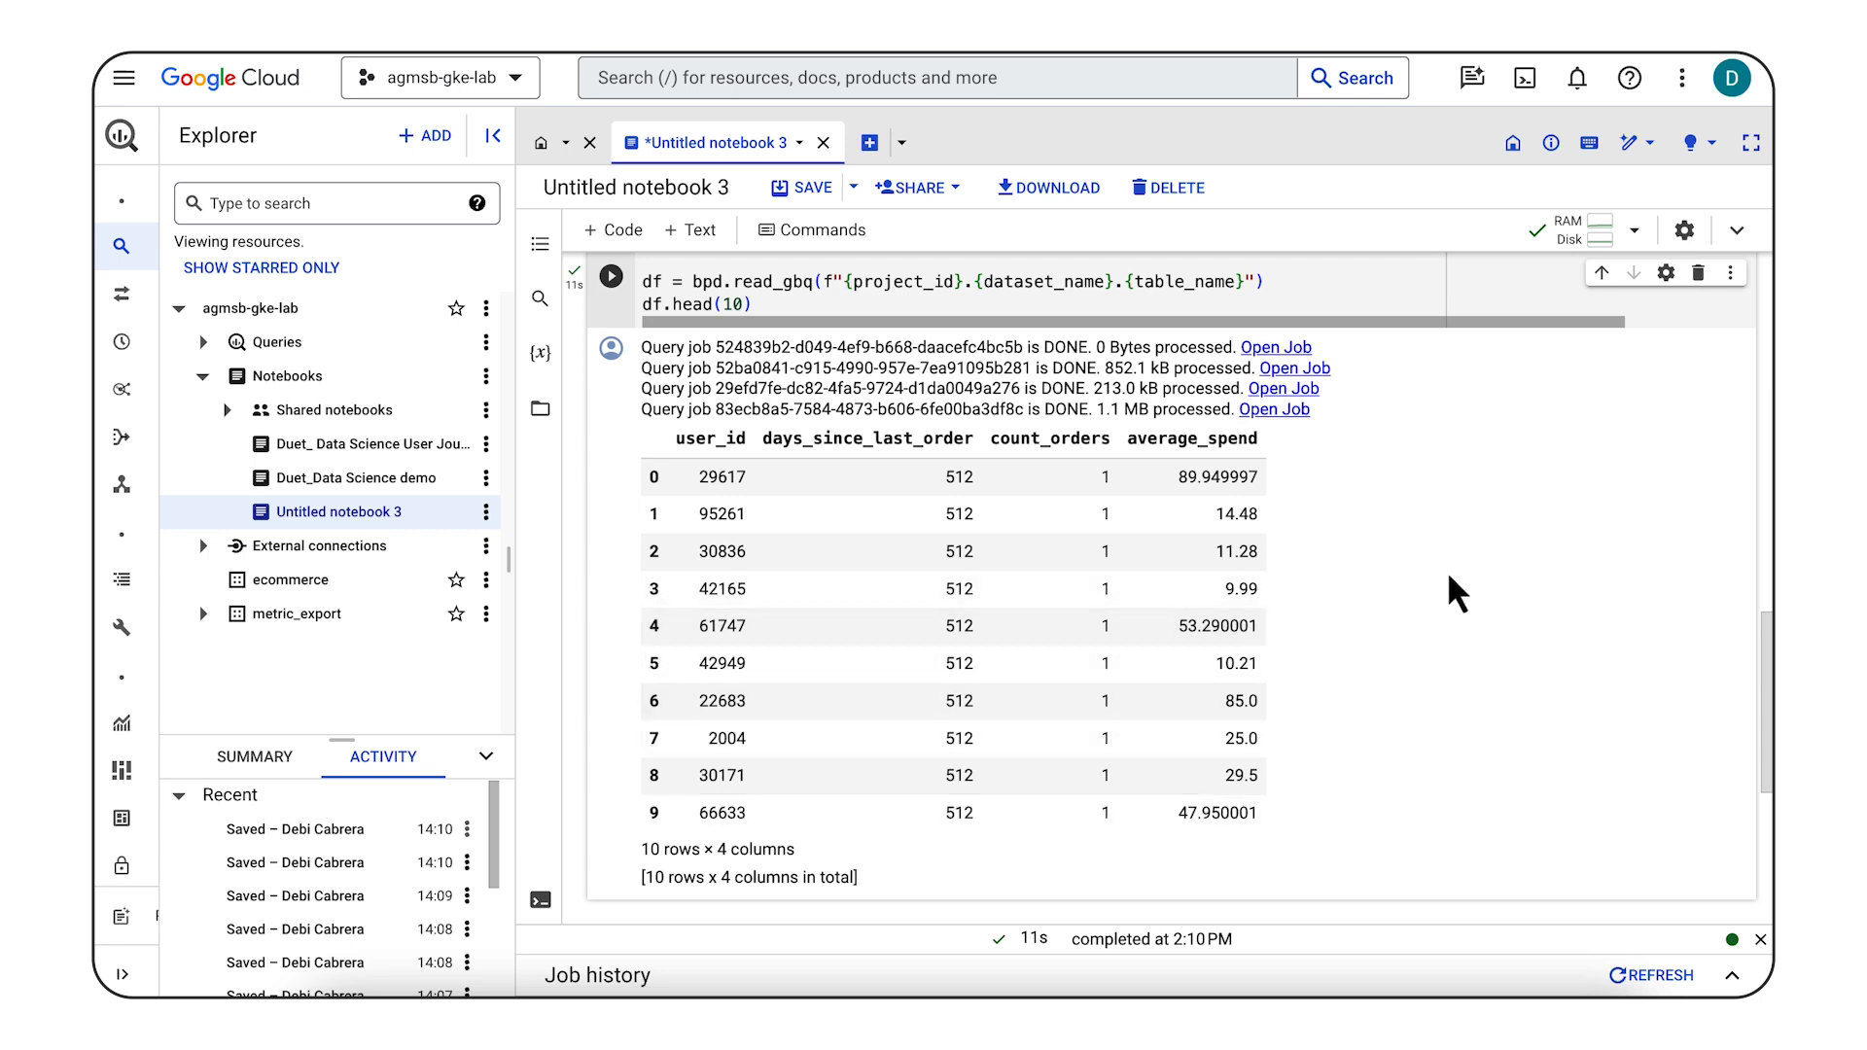
pyautogui.scroll(-4, 1158, 582)
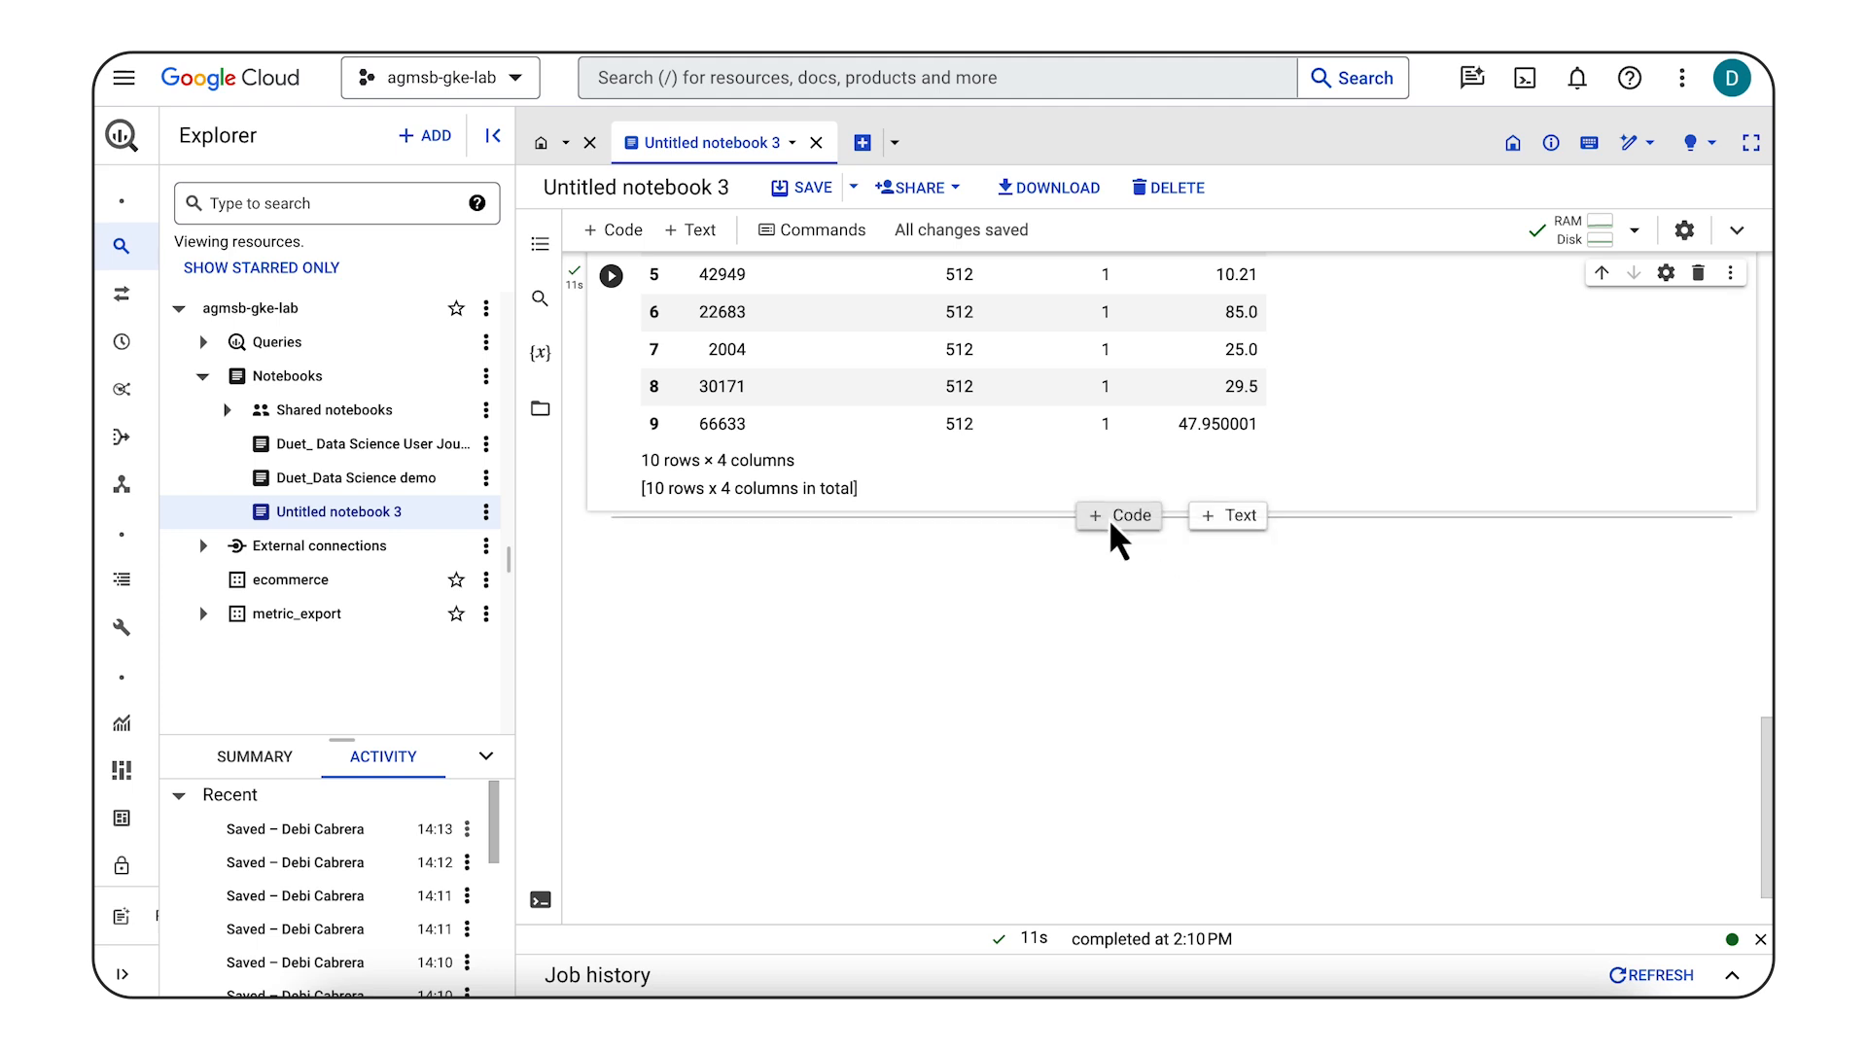
# Step: Generate a new cell's code with an AI prompt to split df, create a K-means model with 5 clusters and save it as ecommerce.model_name using to_gbq
pyautogui.click(1109, 521)
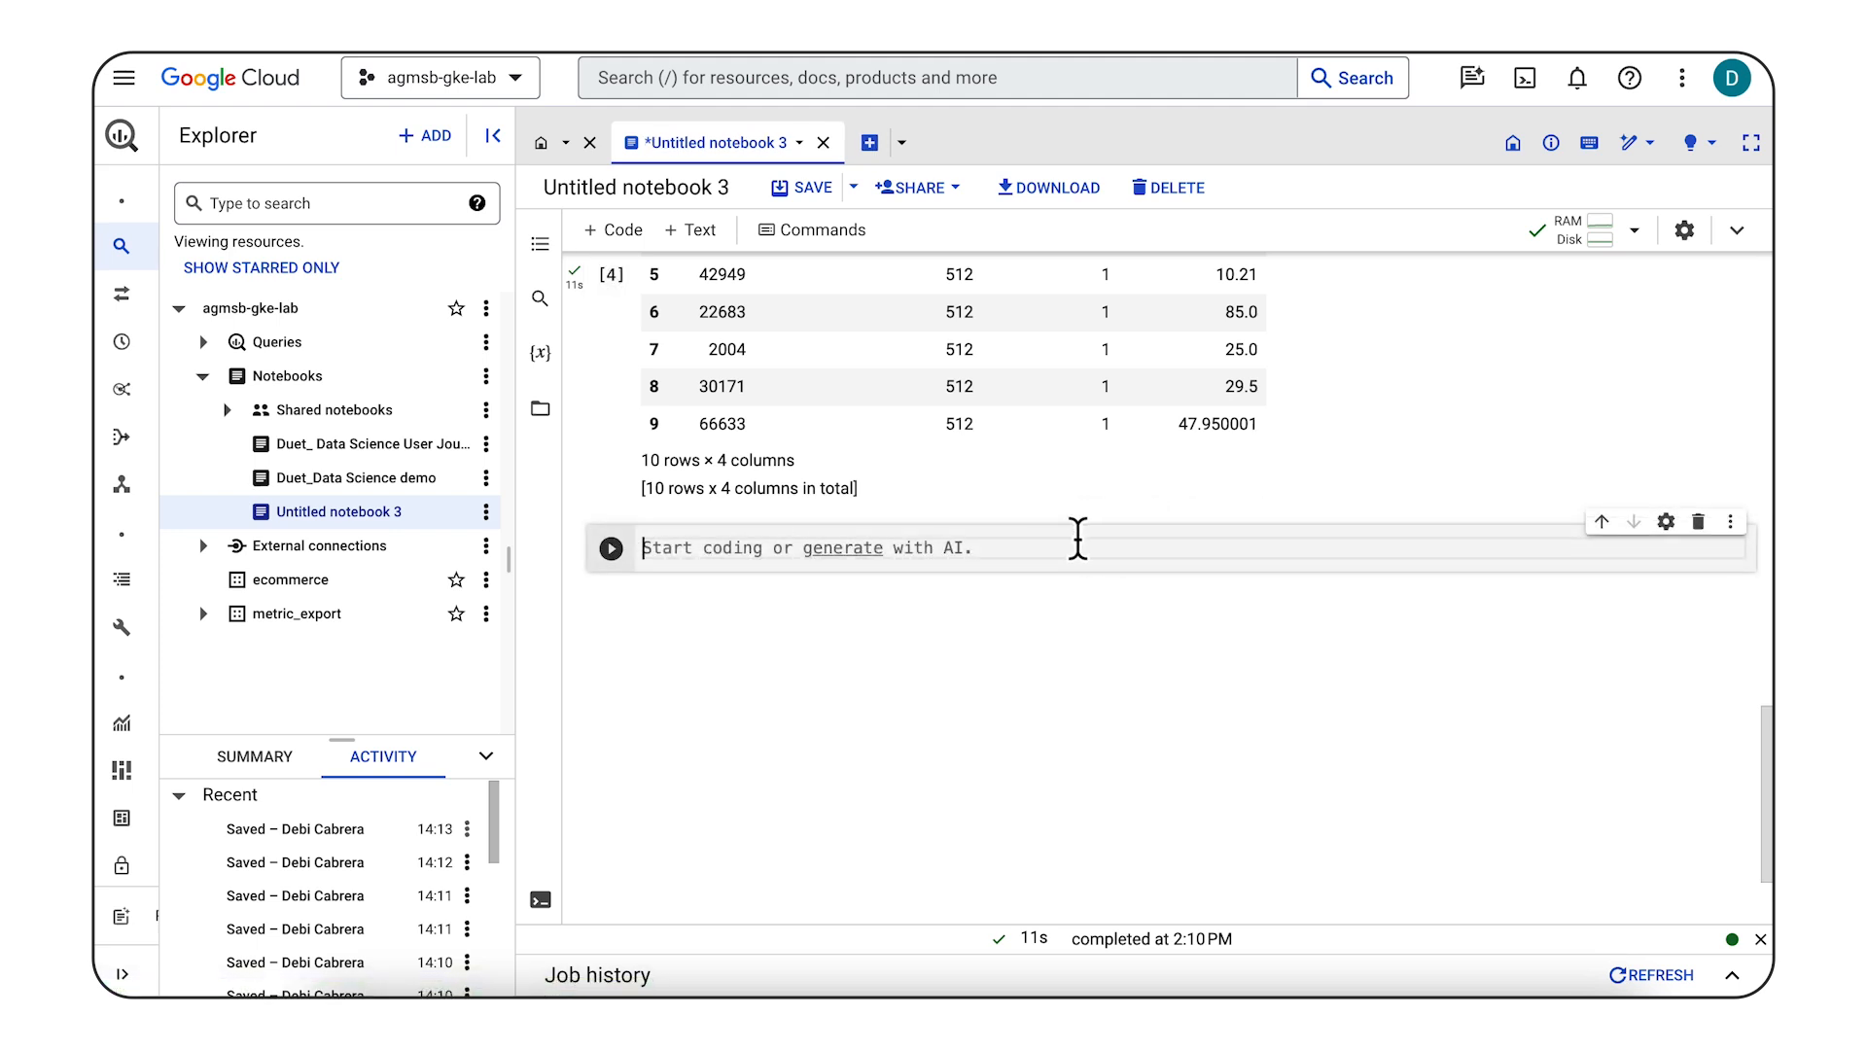
pyautogui.click(849, 550)
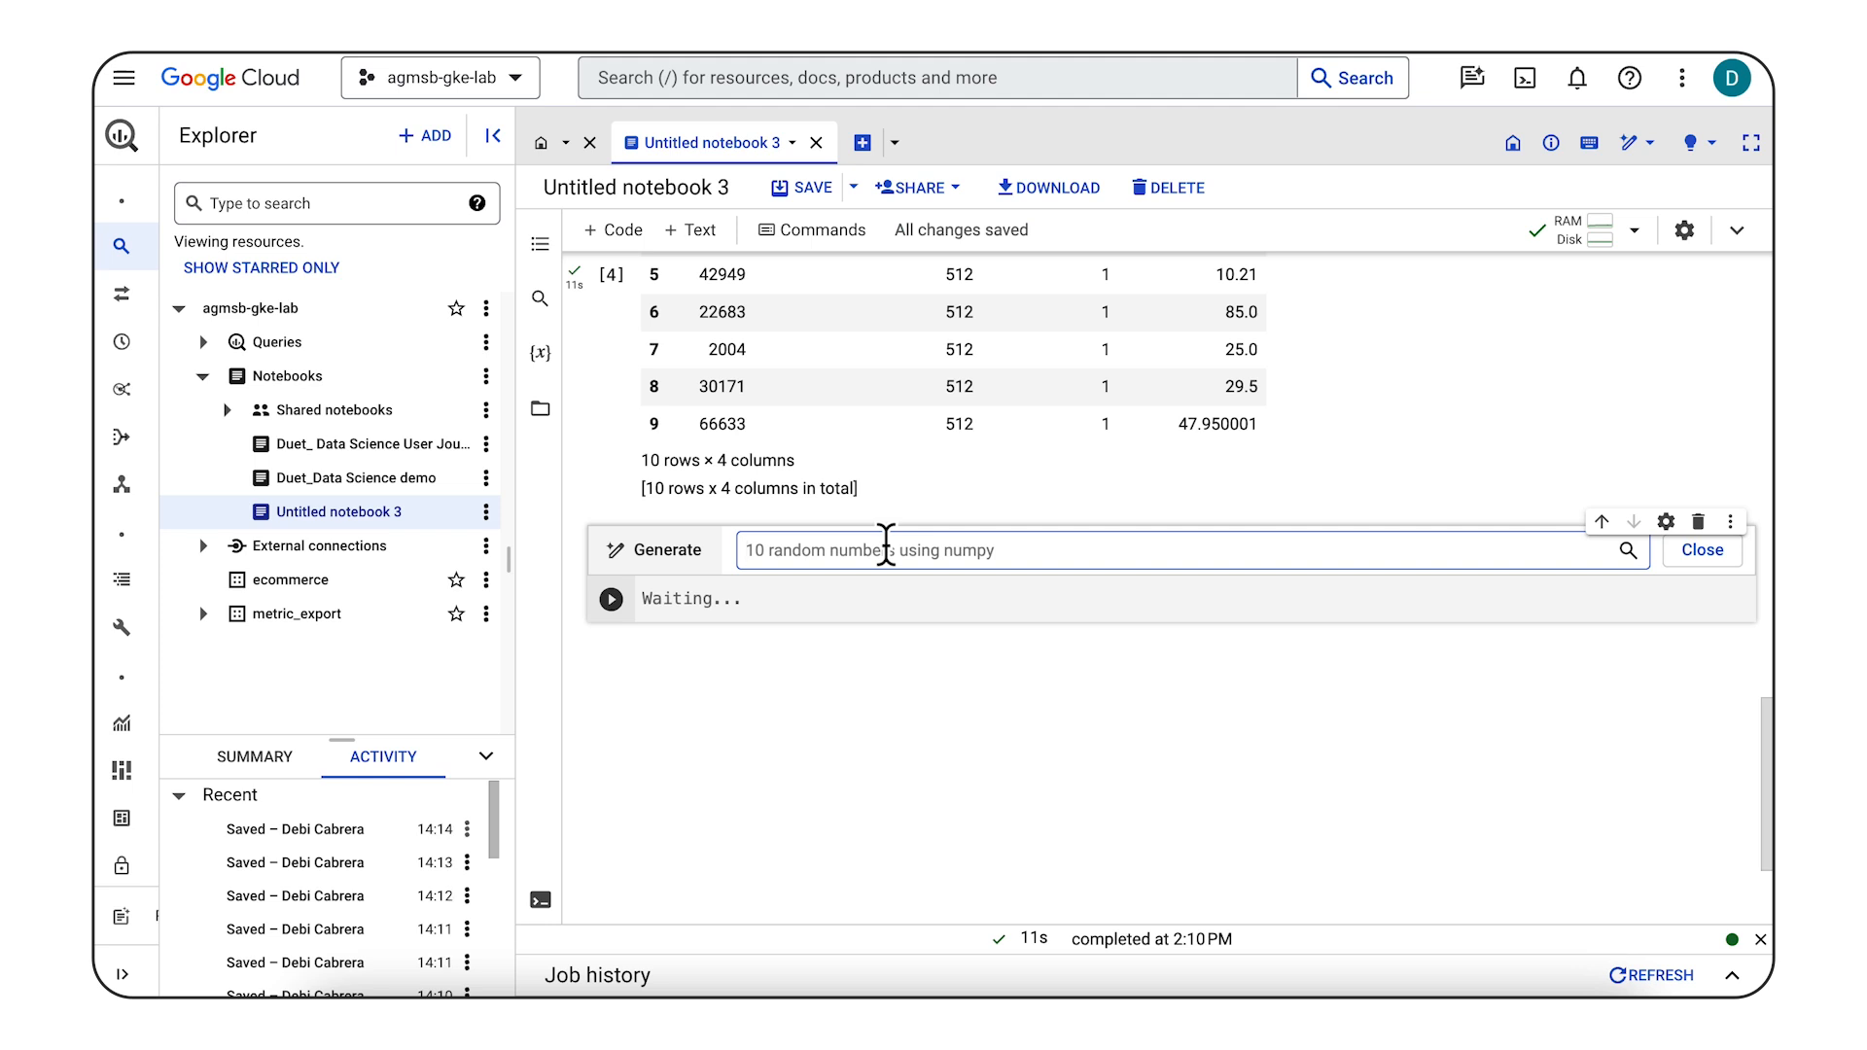
pyautogui.hotkey('ctrl', 'v')
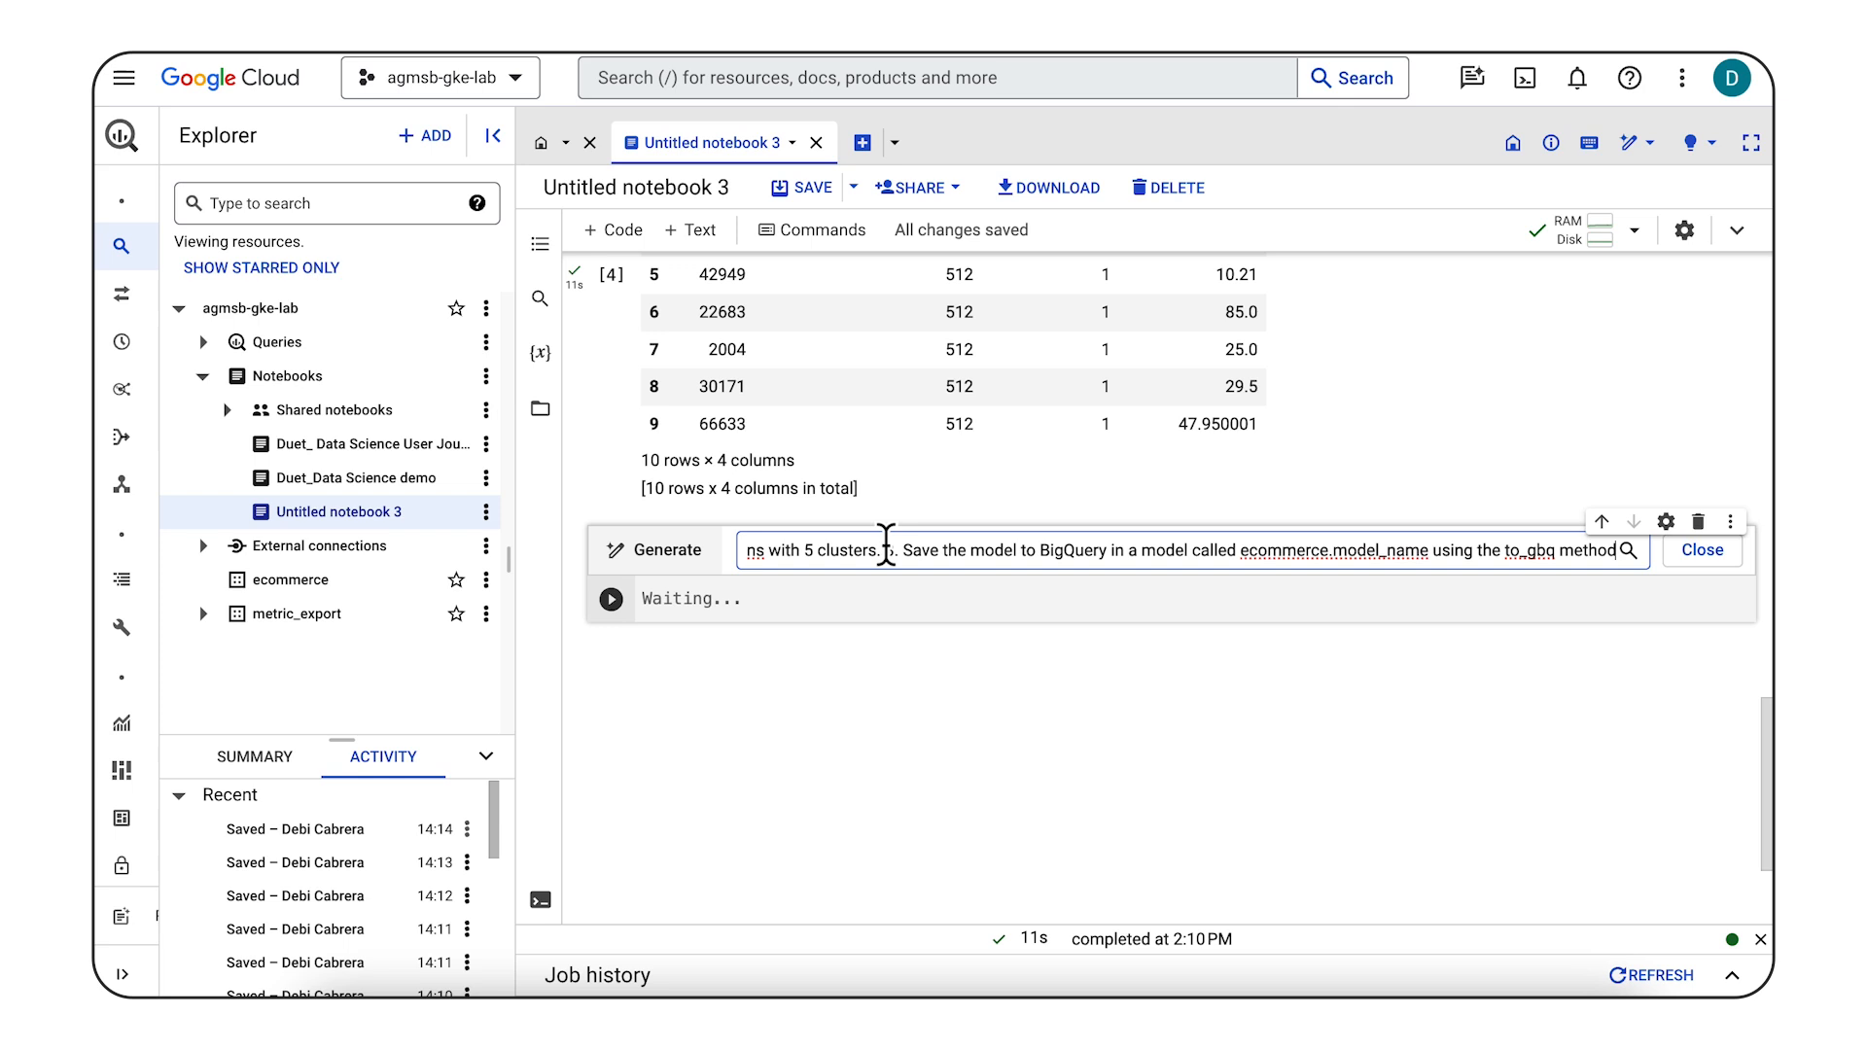
pyautogui.hscroll(-1, 886, 544)
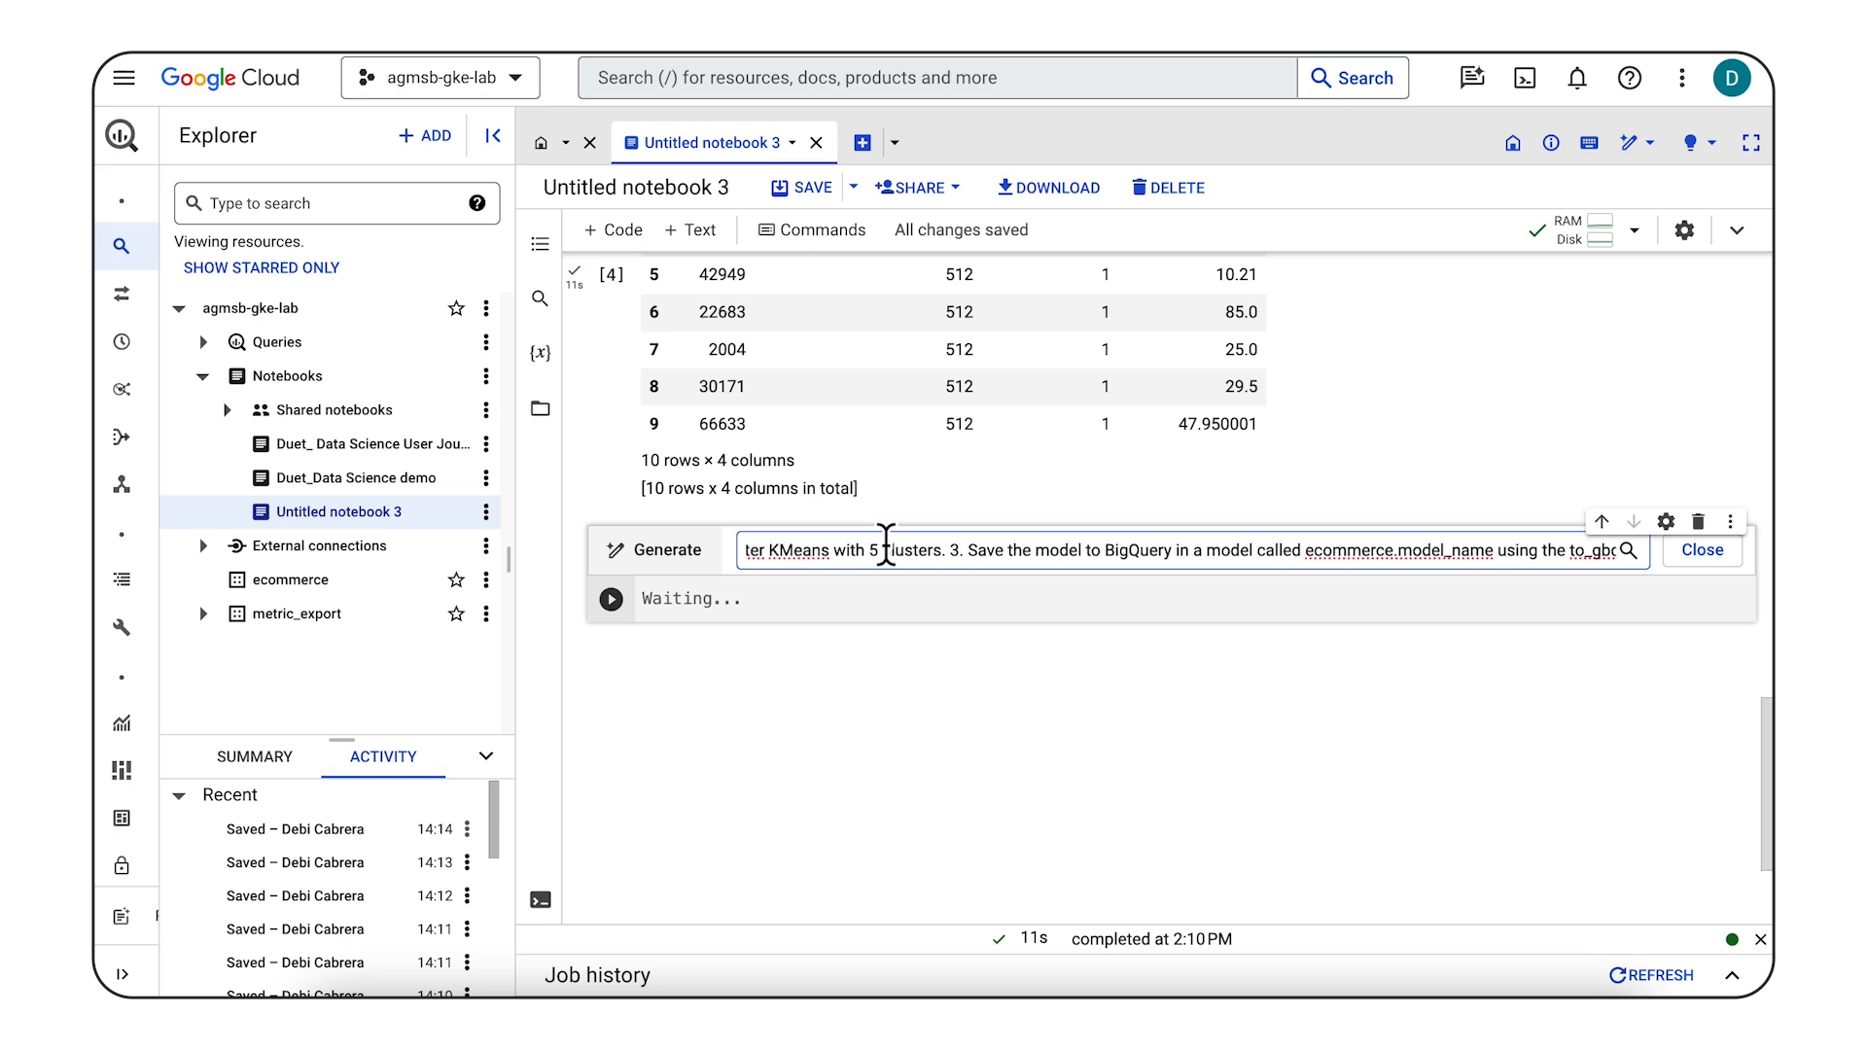
pyautogui.hscroll(1, 886, 544)
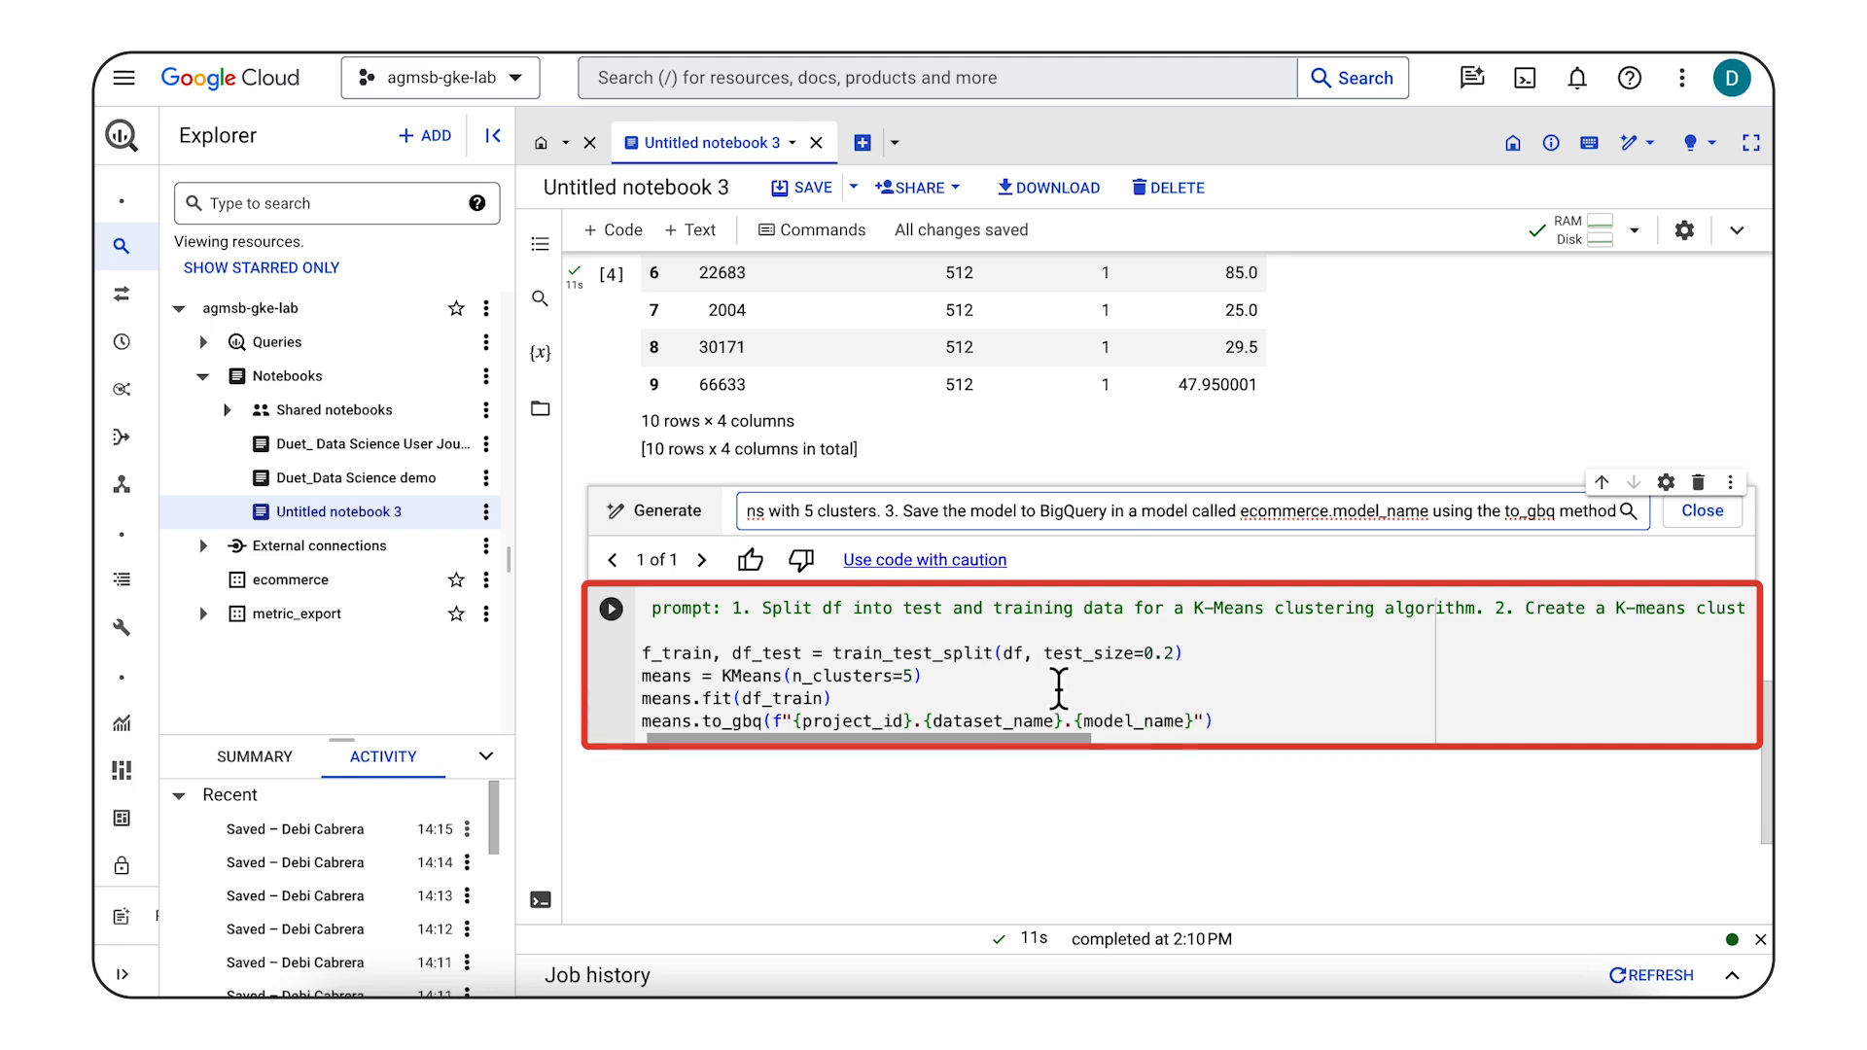
# Step: Run the K-Means cell to split the data with test_size 0.2, fit the model and save it to BigQuery
pyautogui.scroll(-1, 1160, 690)
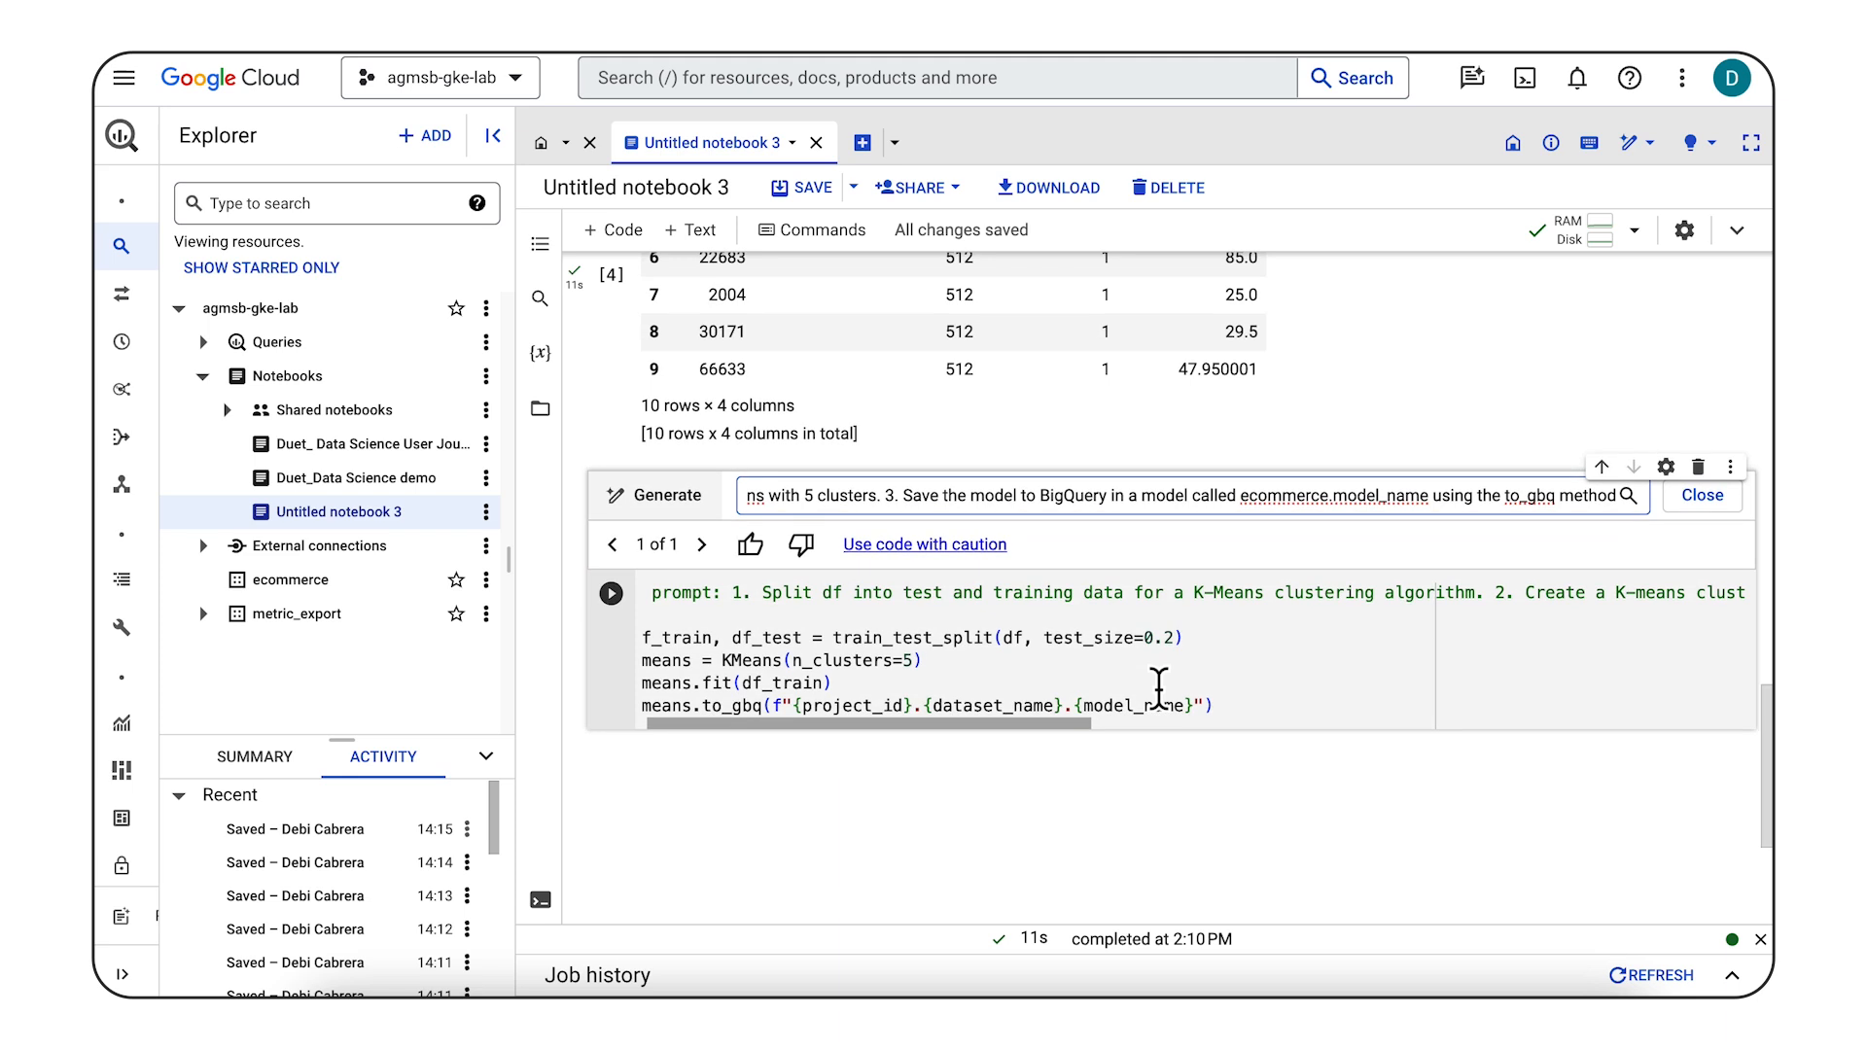
pyautogui.hotkey('ctrl', 'Return')
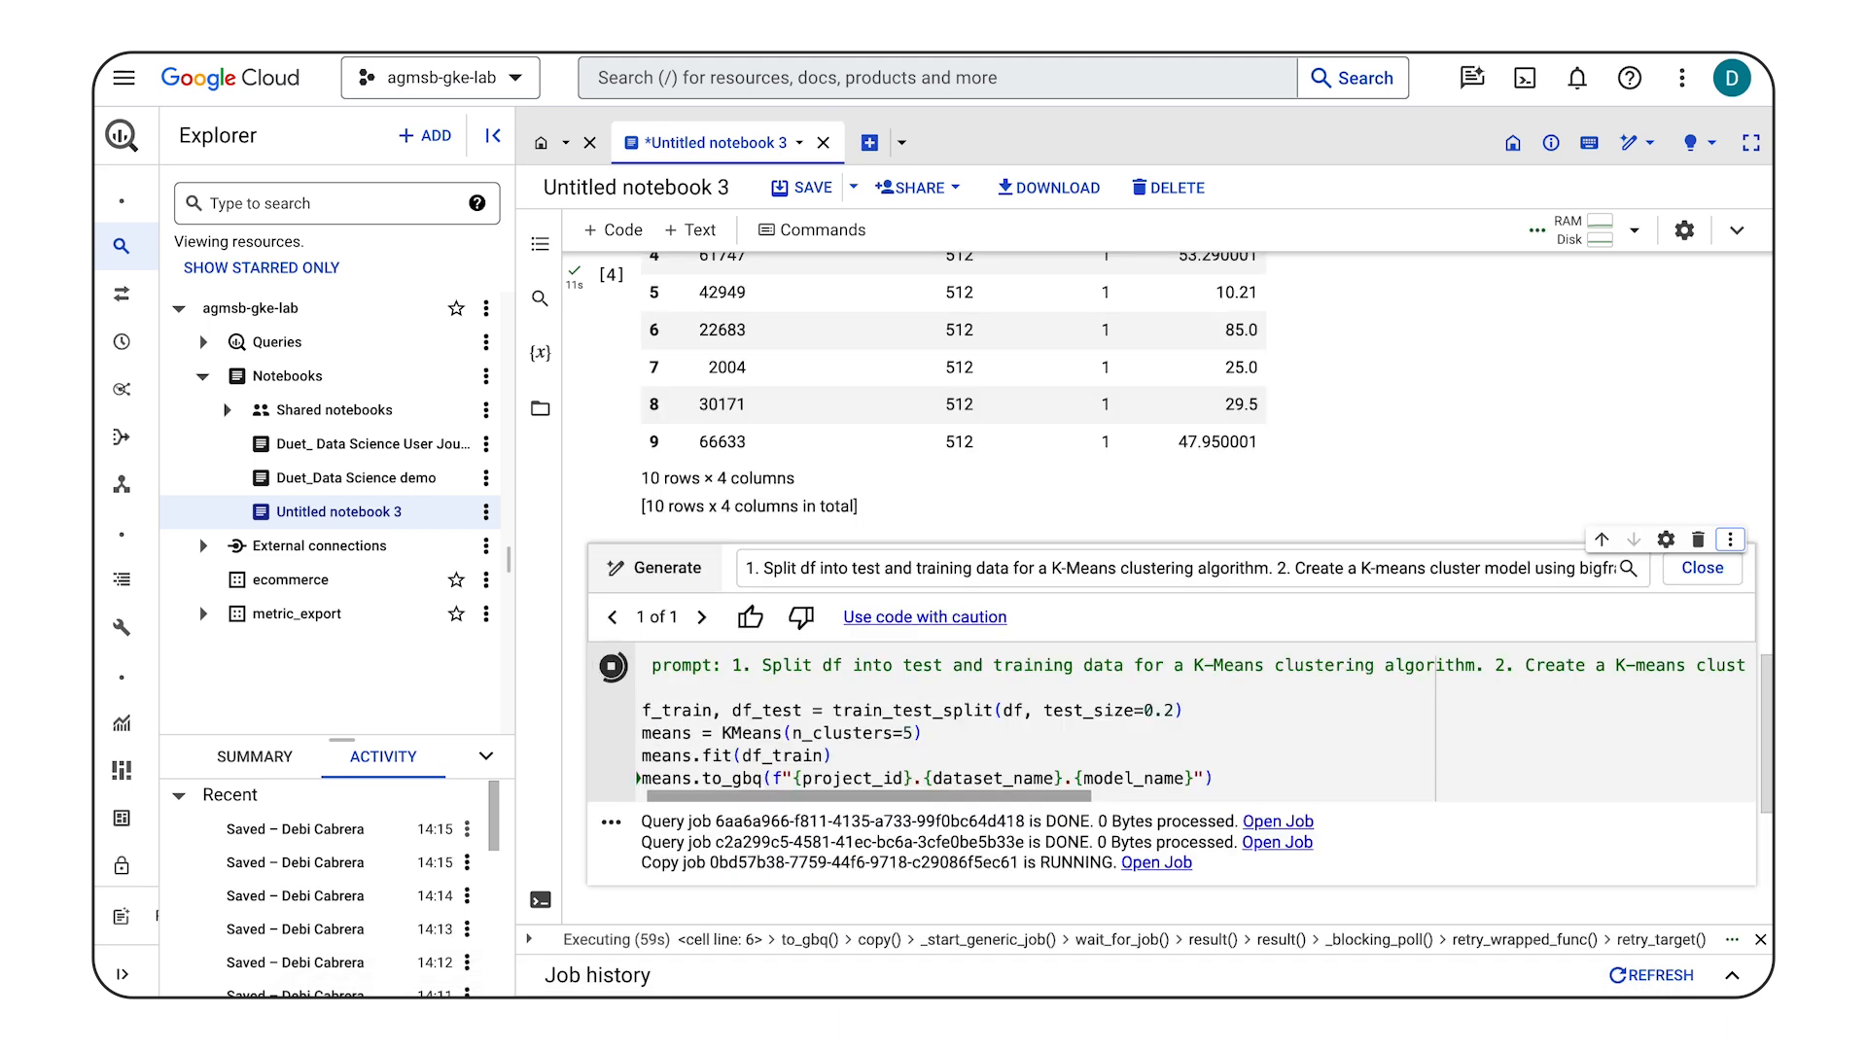
pyautogui.hscroll(1, 937, 710)
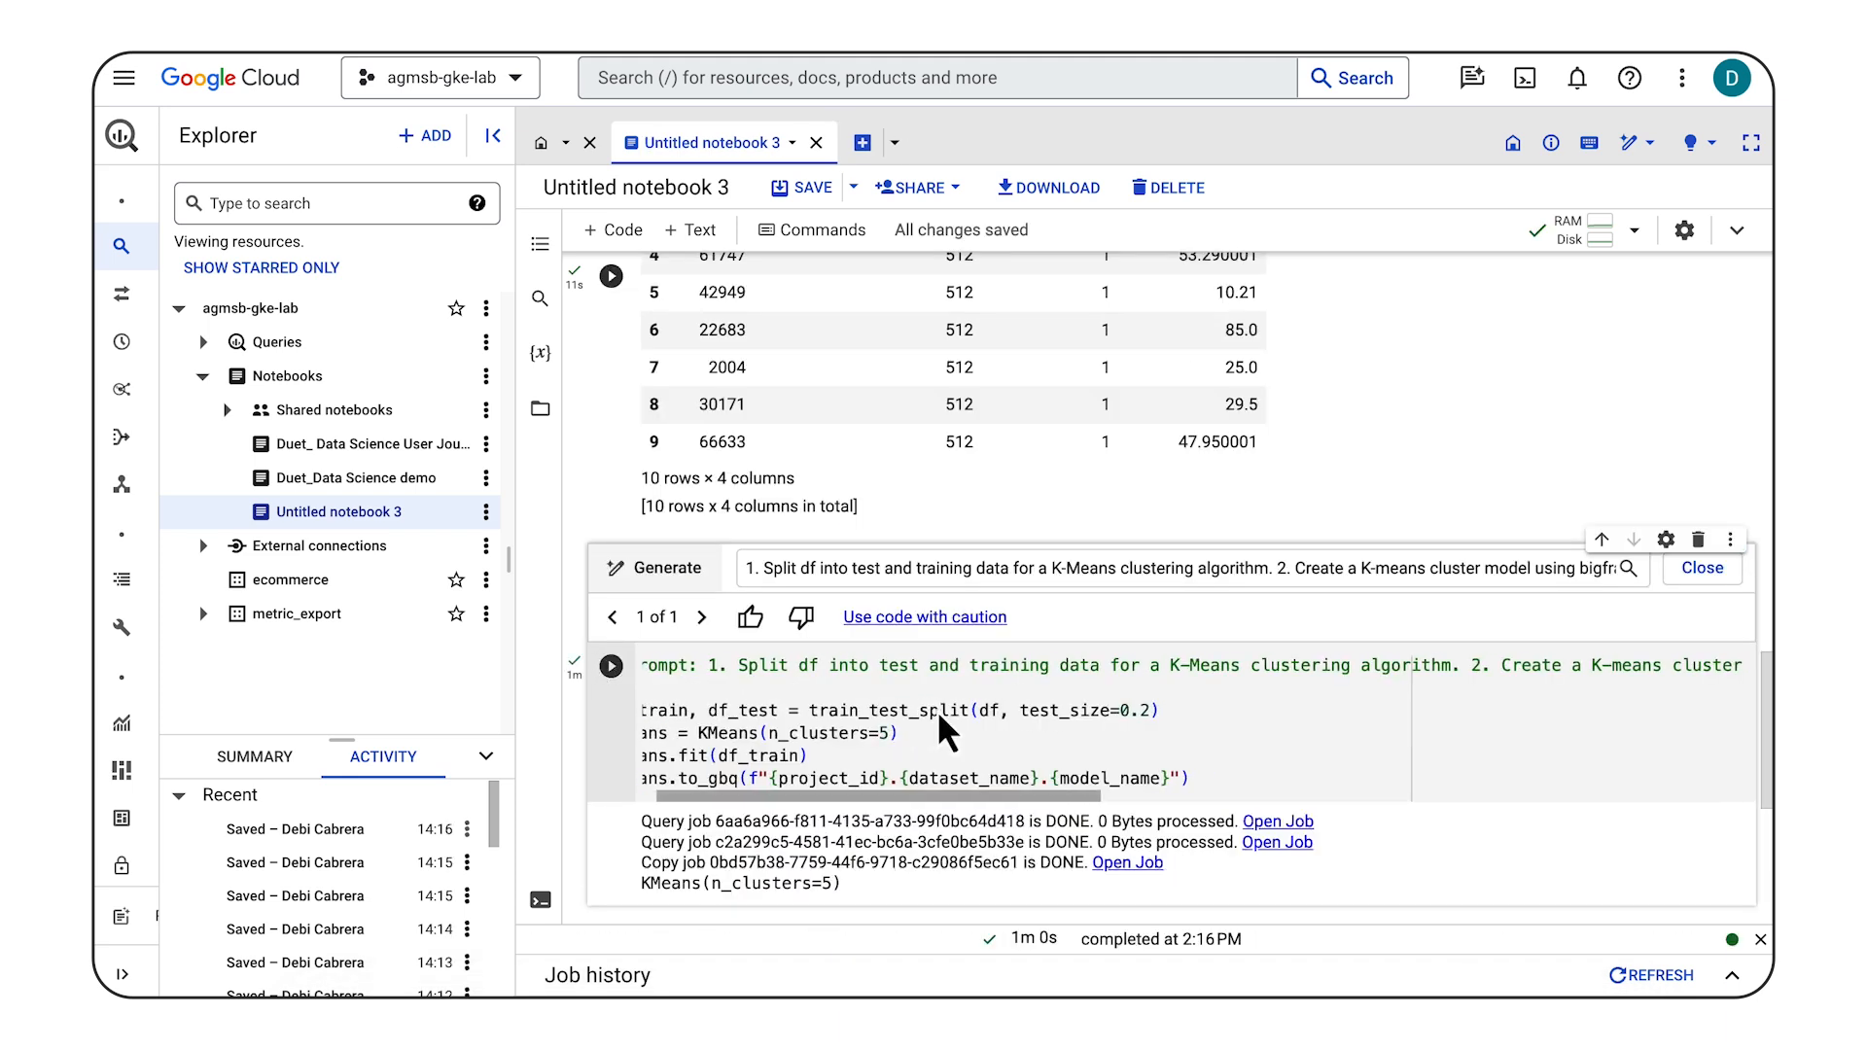
pyautogui.hscroll(-1, 937, 710)
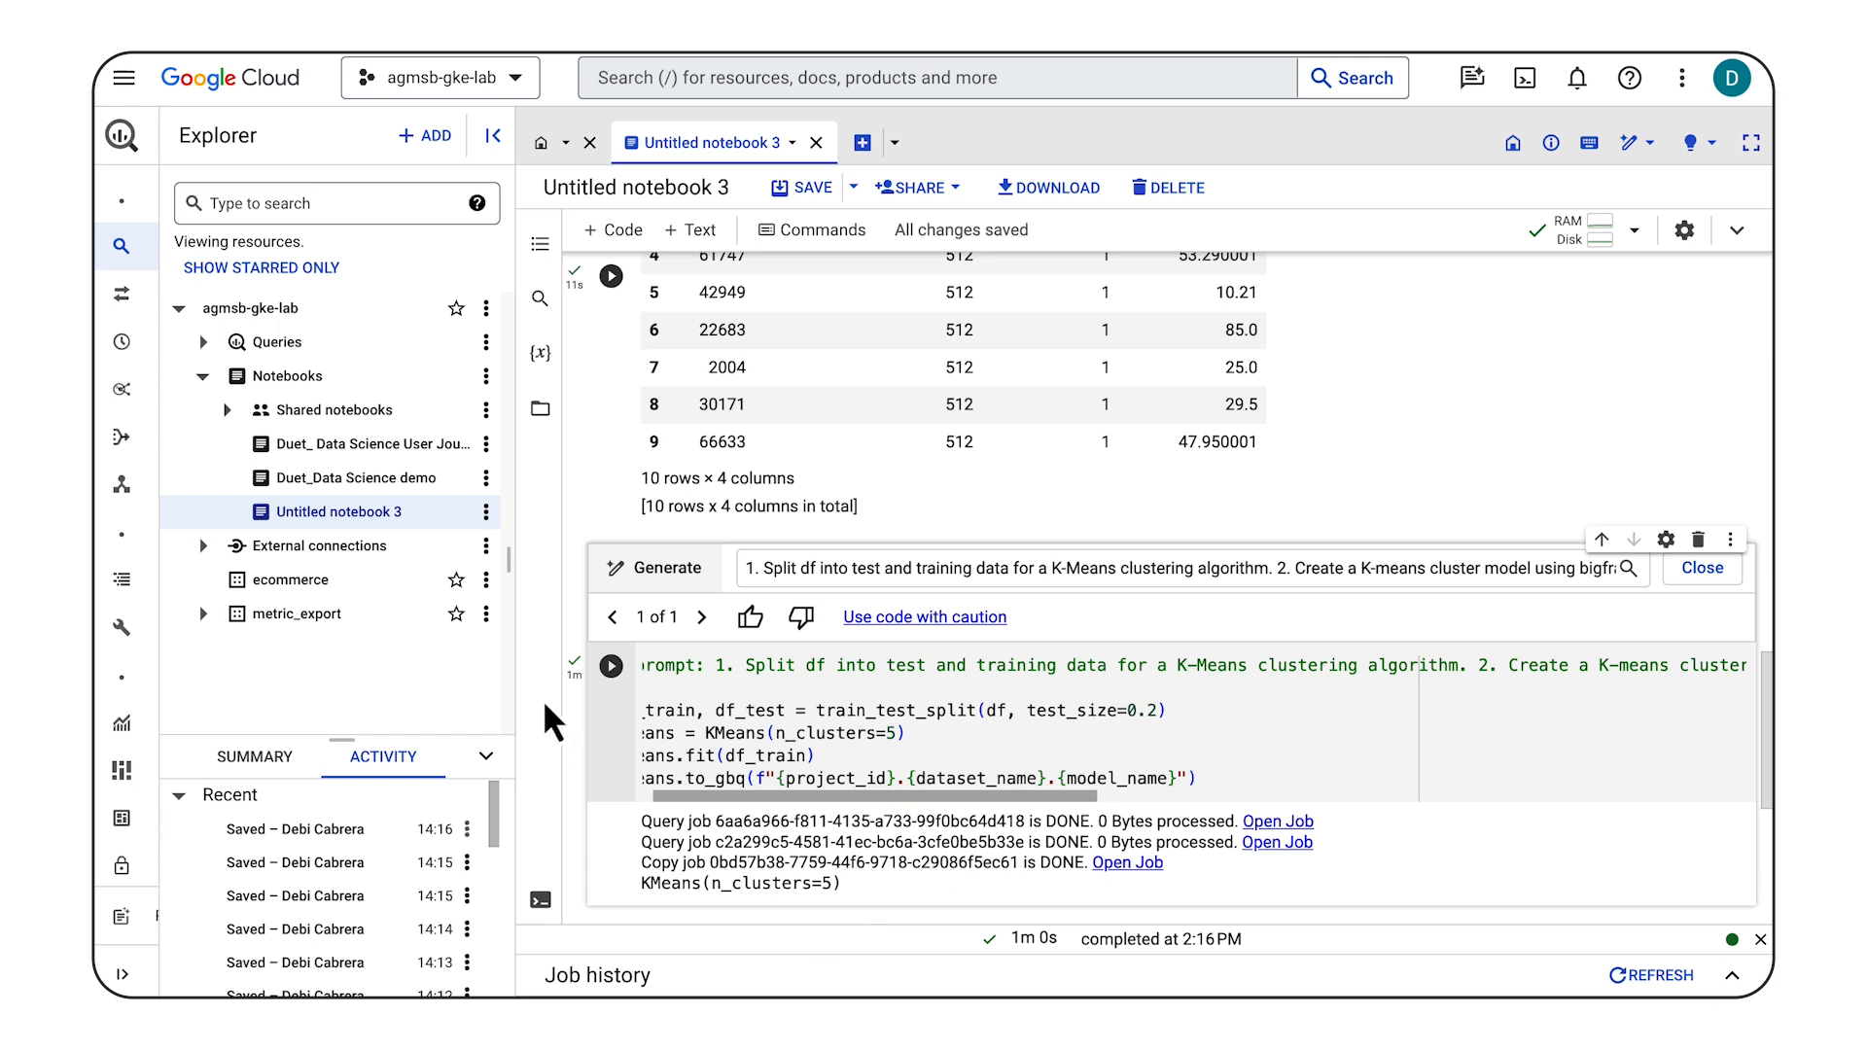
# Step: Refresh the contents of project agmsb-gke-lab and expand the ecommerce dataset and its models
pyautogui.click(491, 309)
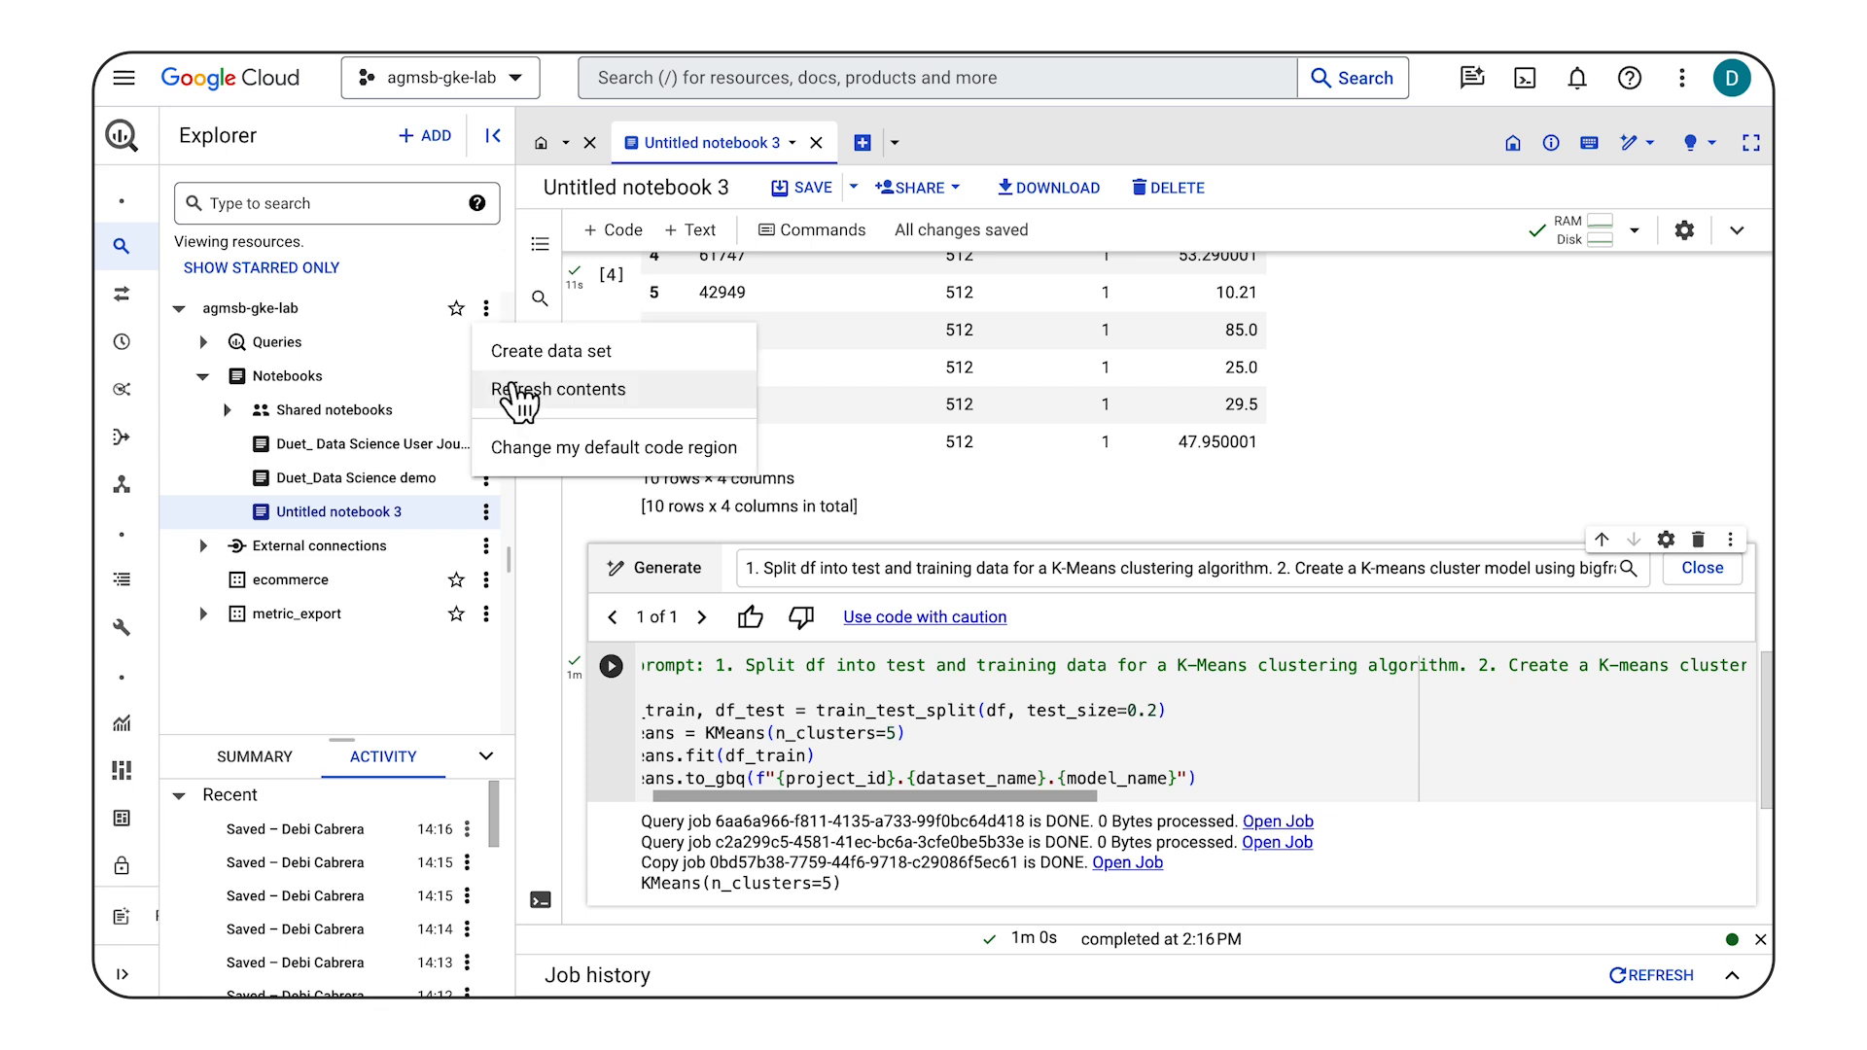
pyautogui.click(519, 391)
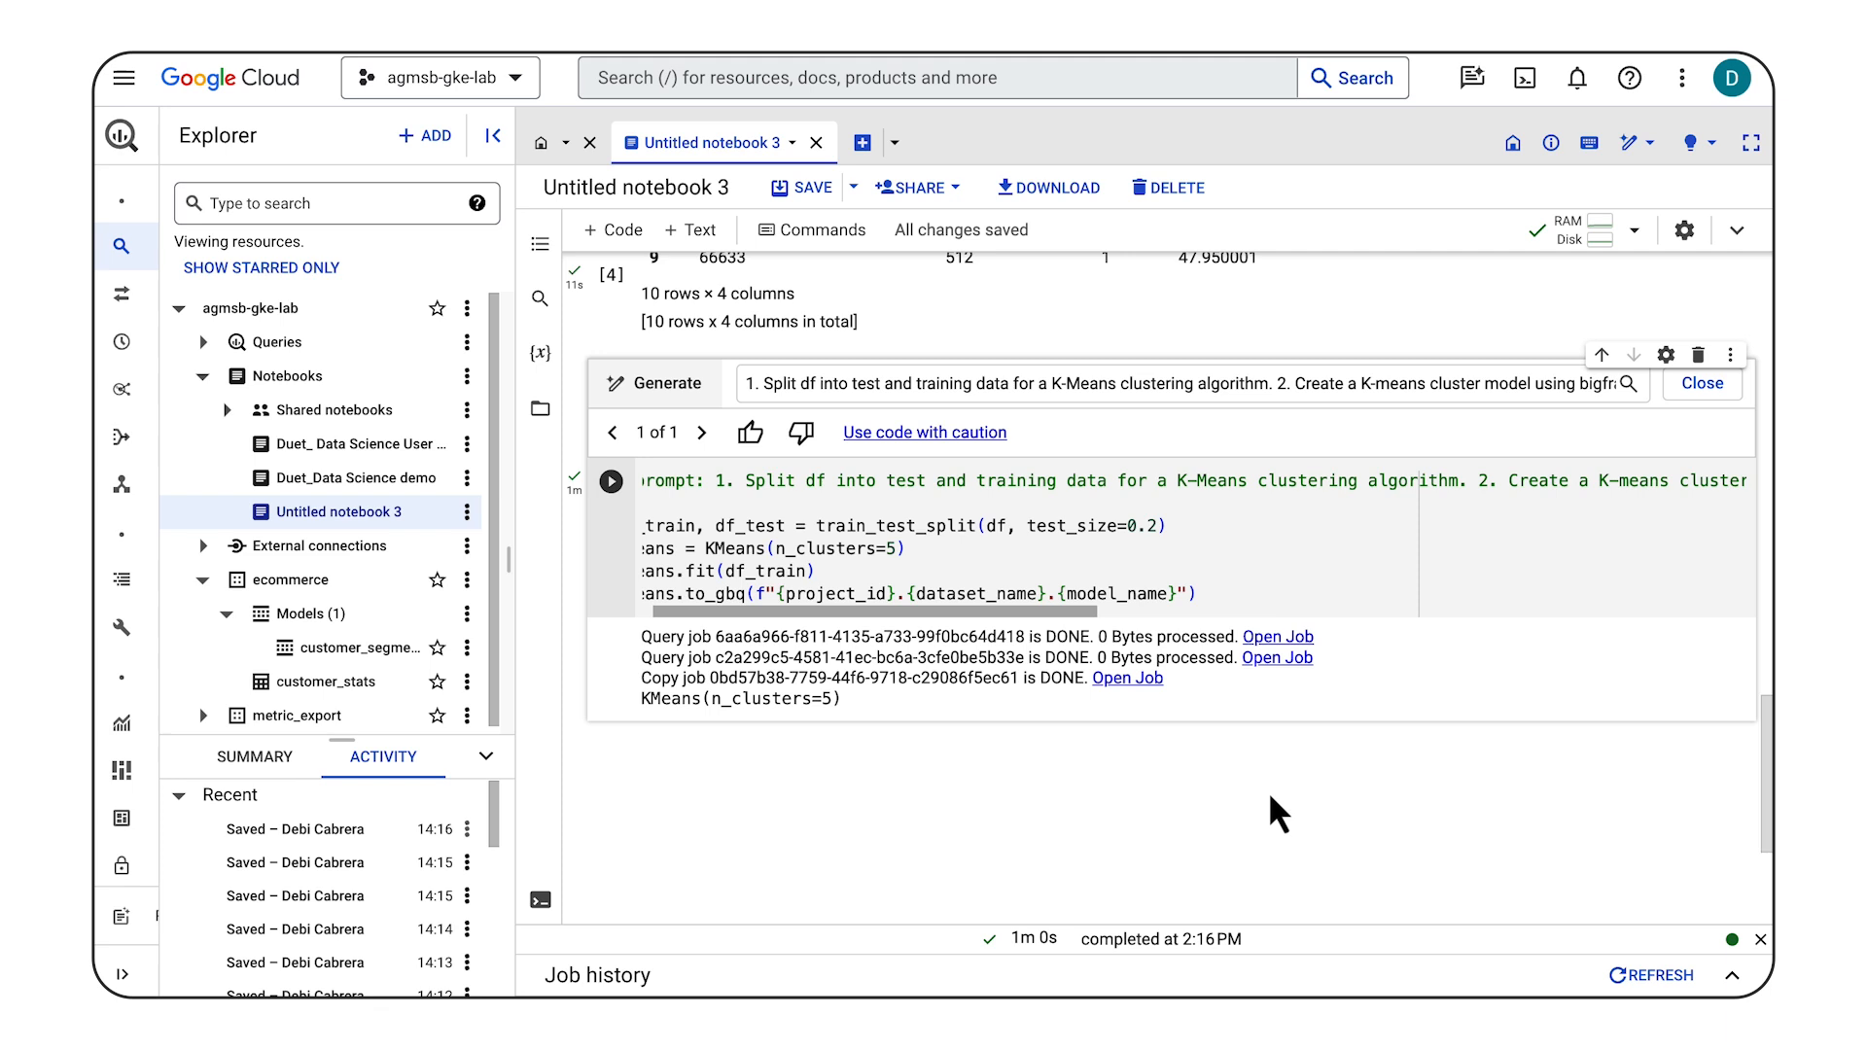
pyautogui.hscroll(-1, 1179, 588)
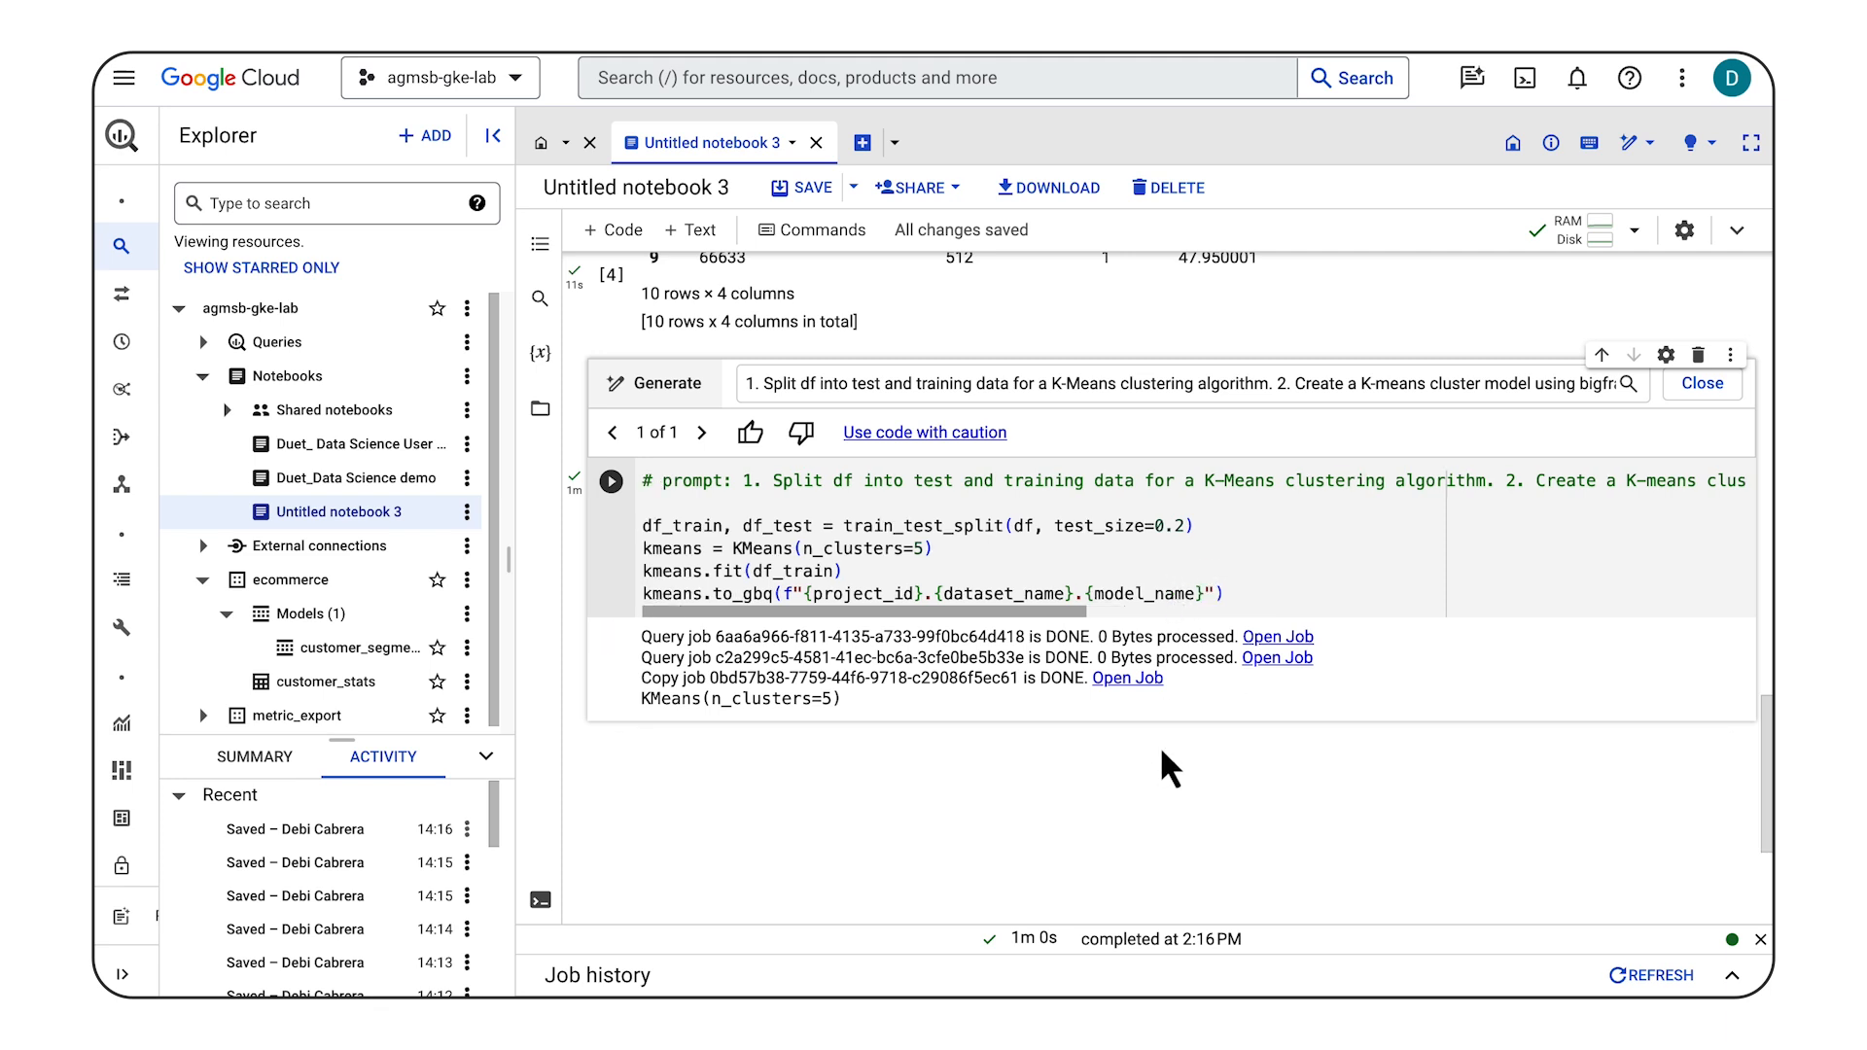
# Step: Generate with AI and run a cell that copies df to predictions_df, adds kmeans predictions as "cluster" and merges it into df on user_id
pyautogui.click(1119, 727)
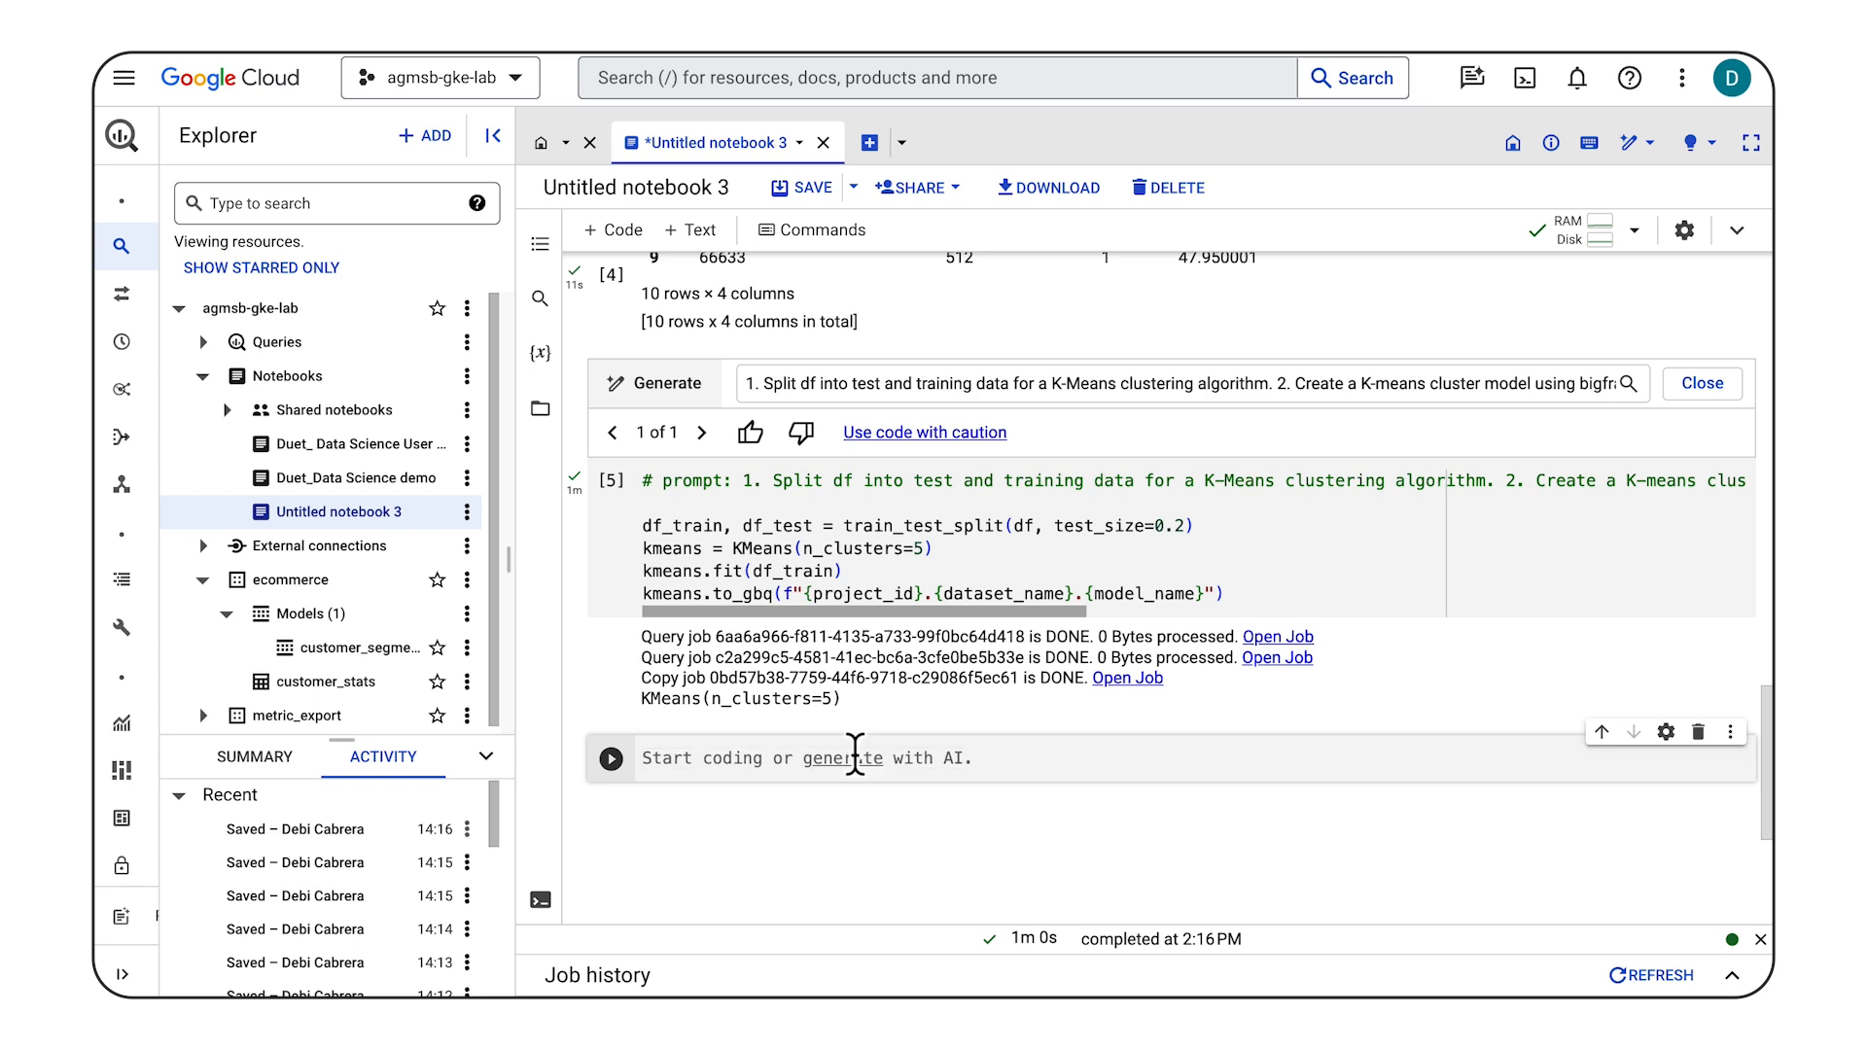
pyautogui.click(864, 761)
pyautogui.hotkey('ctrl', 'v')
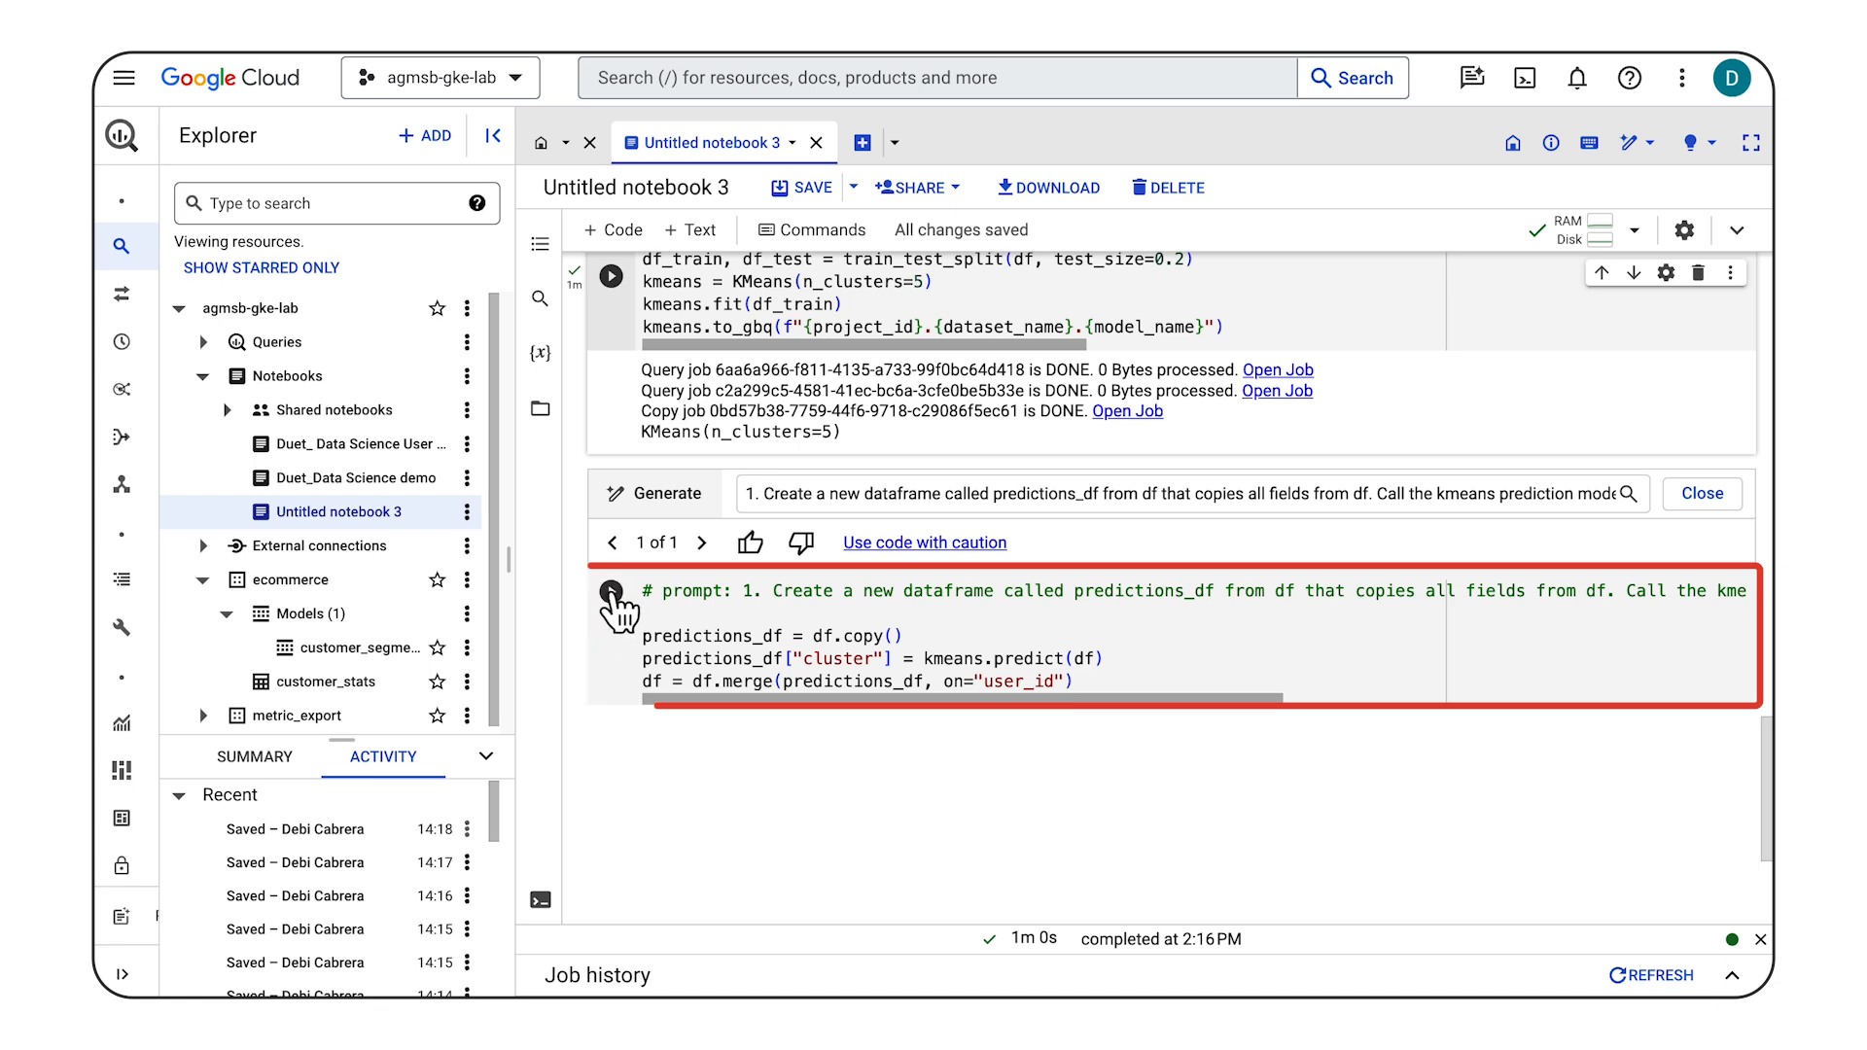
pyautogui.click(612, 591)
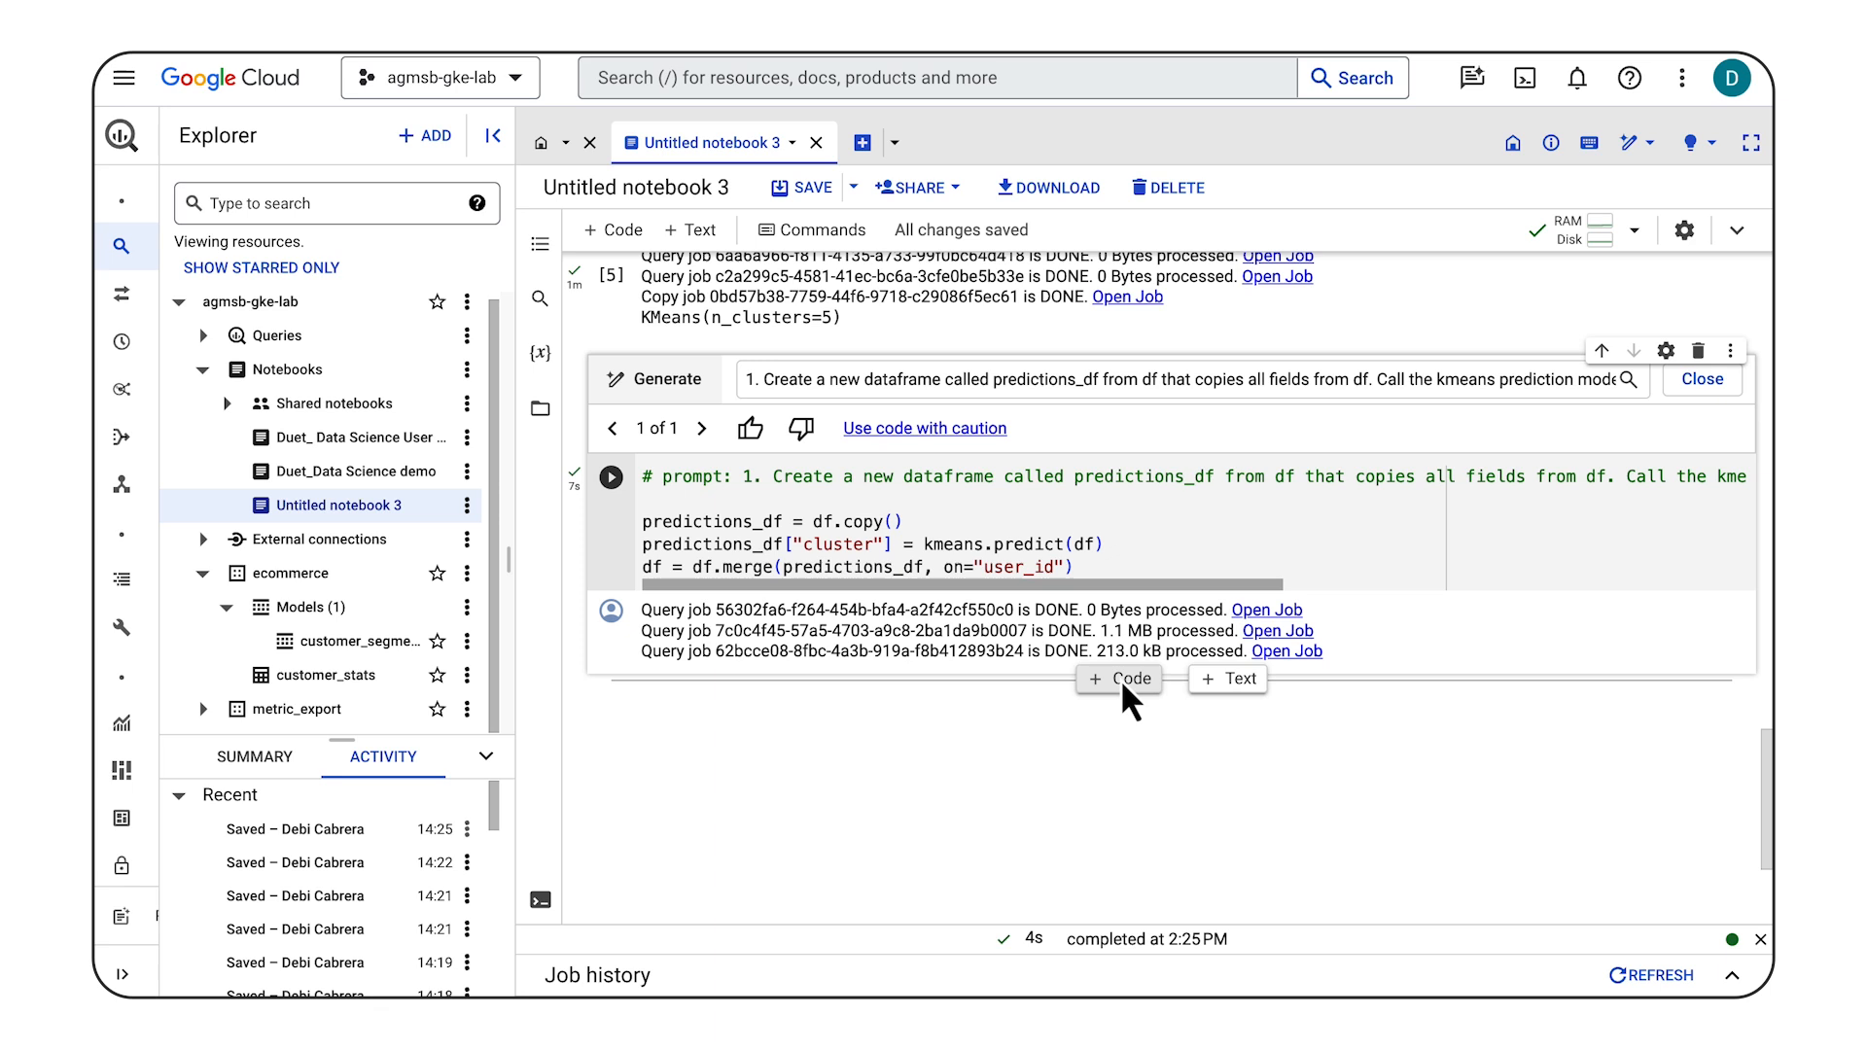
# Step: Add and run a cell with predictions_df.head(10) and review the cluster assigned to each user
pyautogui.click(1121, 679)
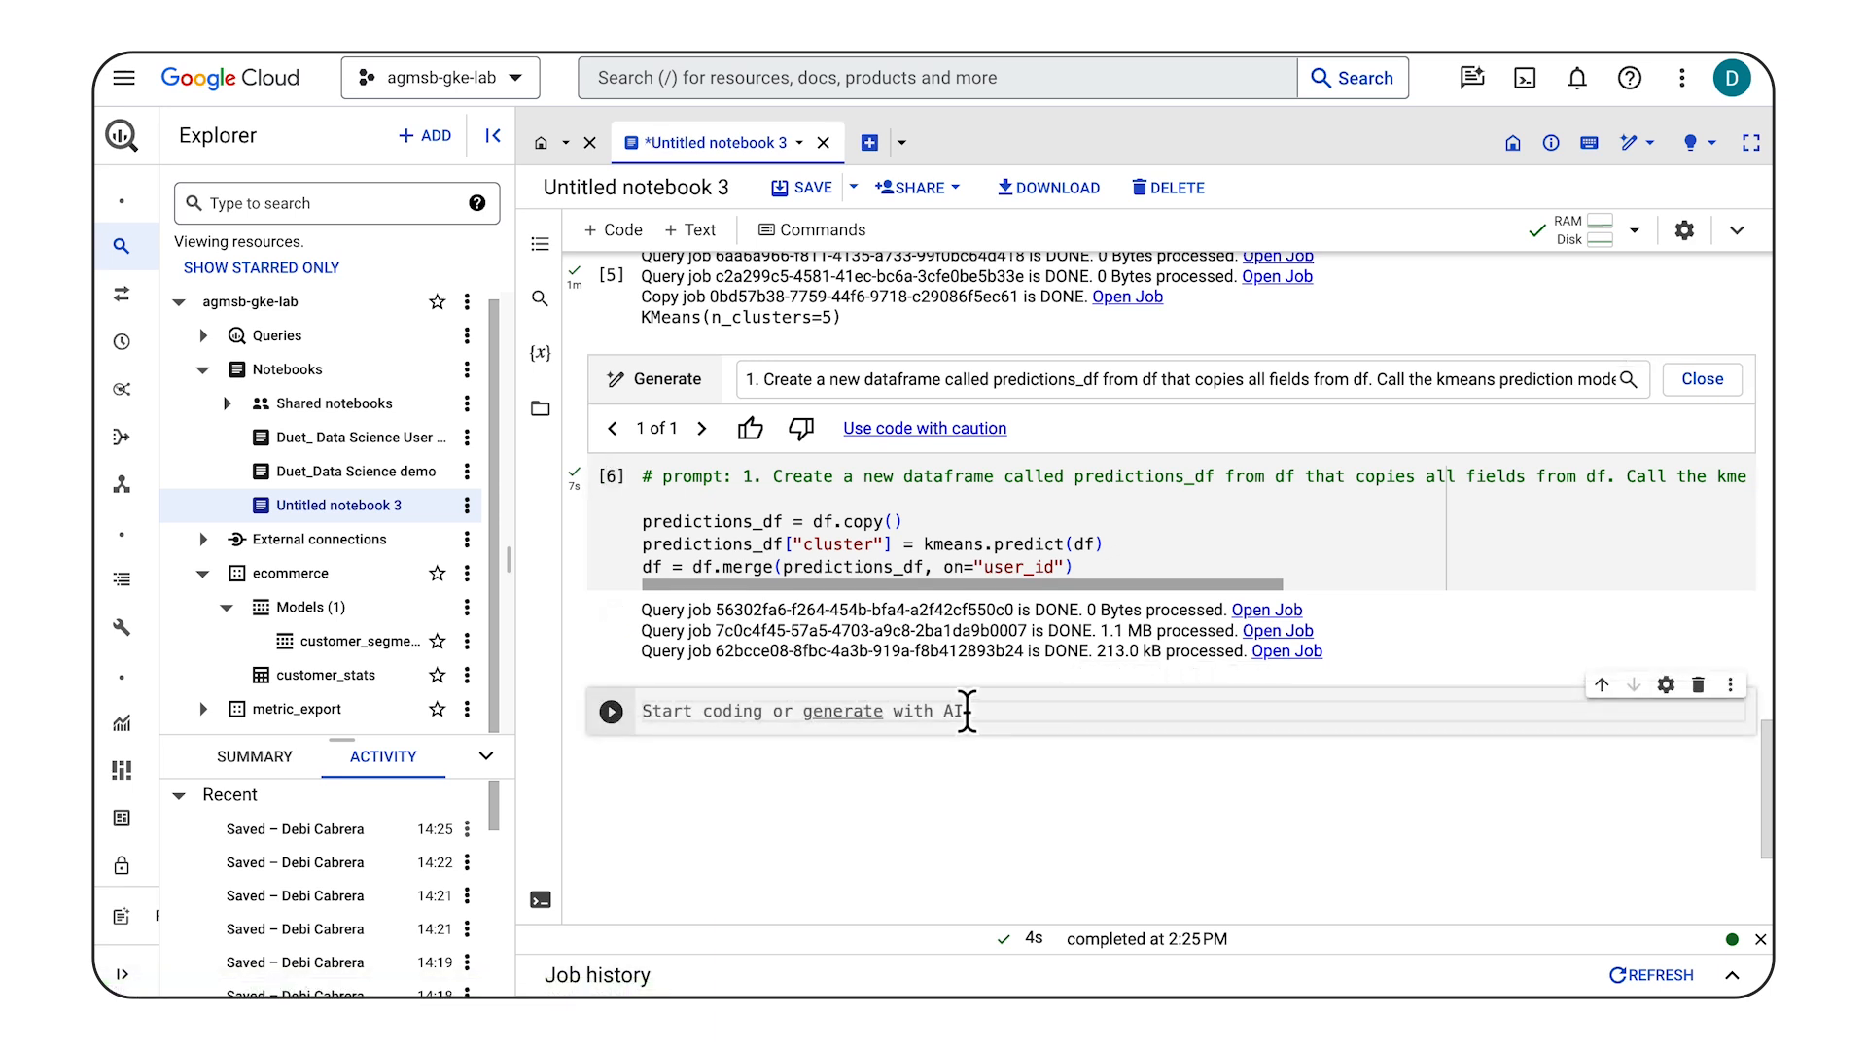
pyautogui.write('predictions_df')
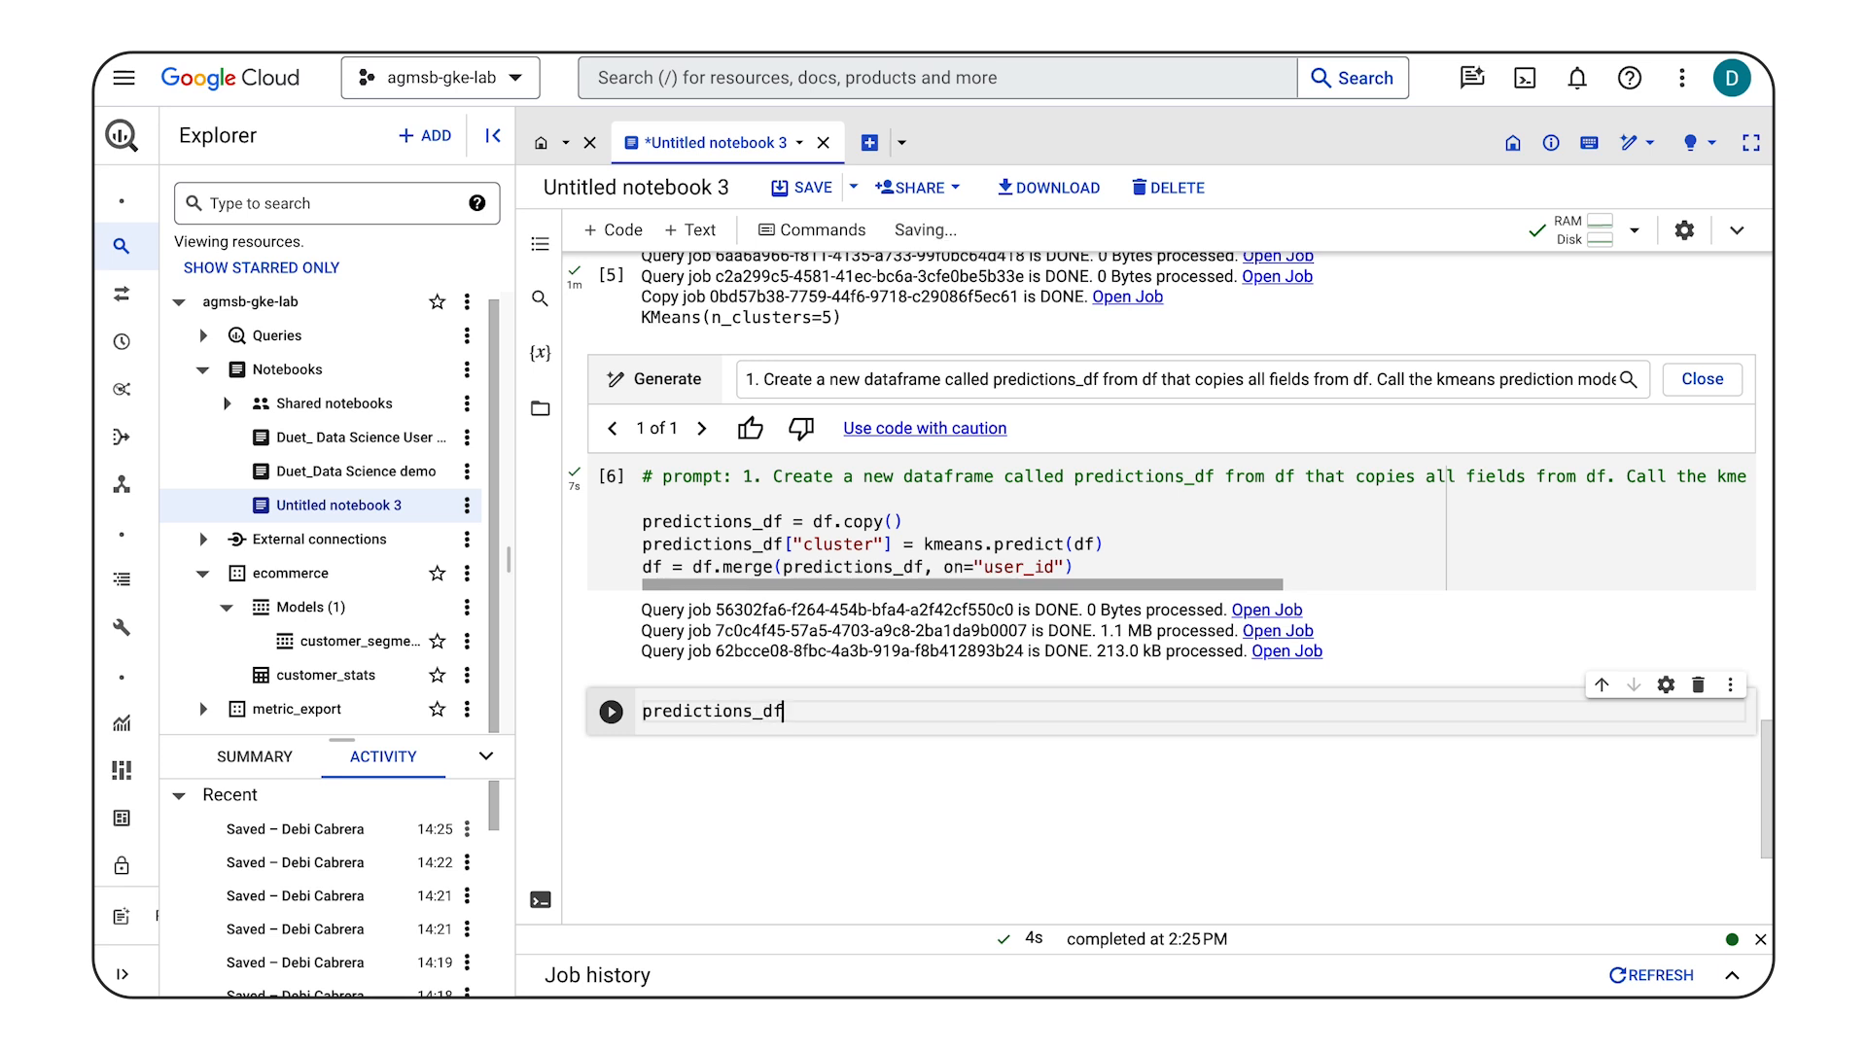
pyautogui.write('.head(10')
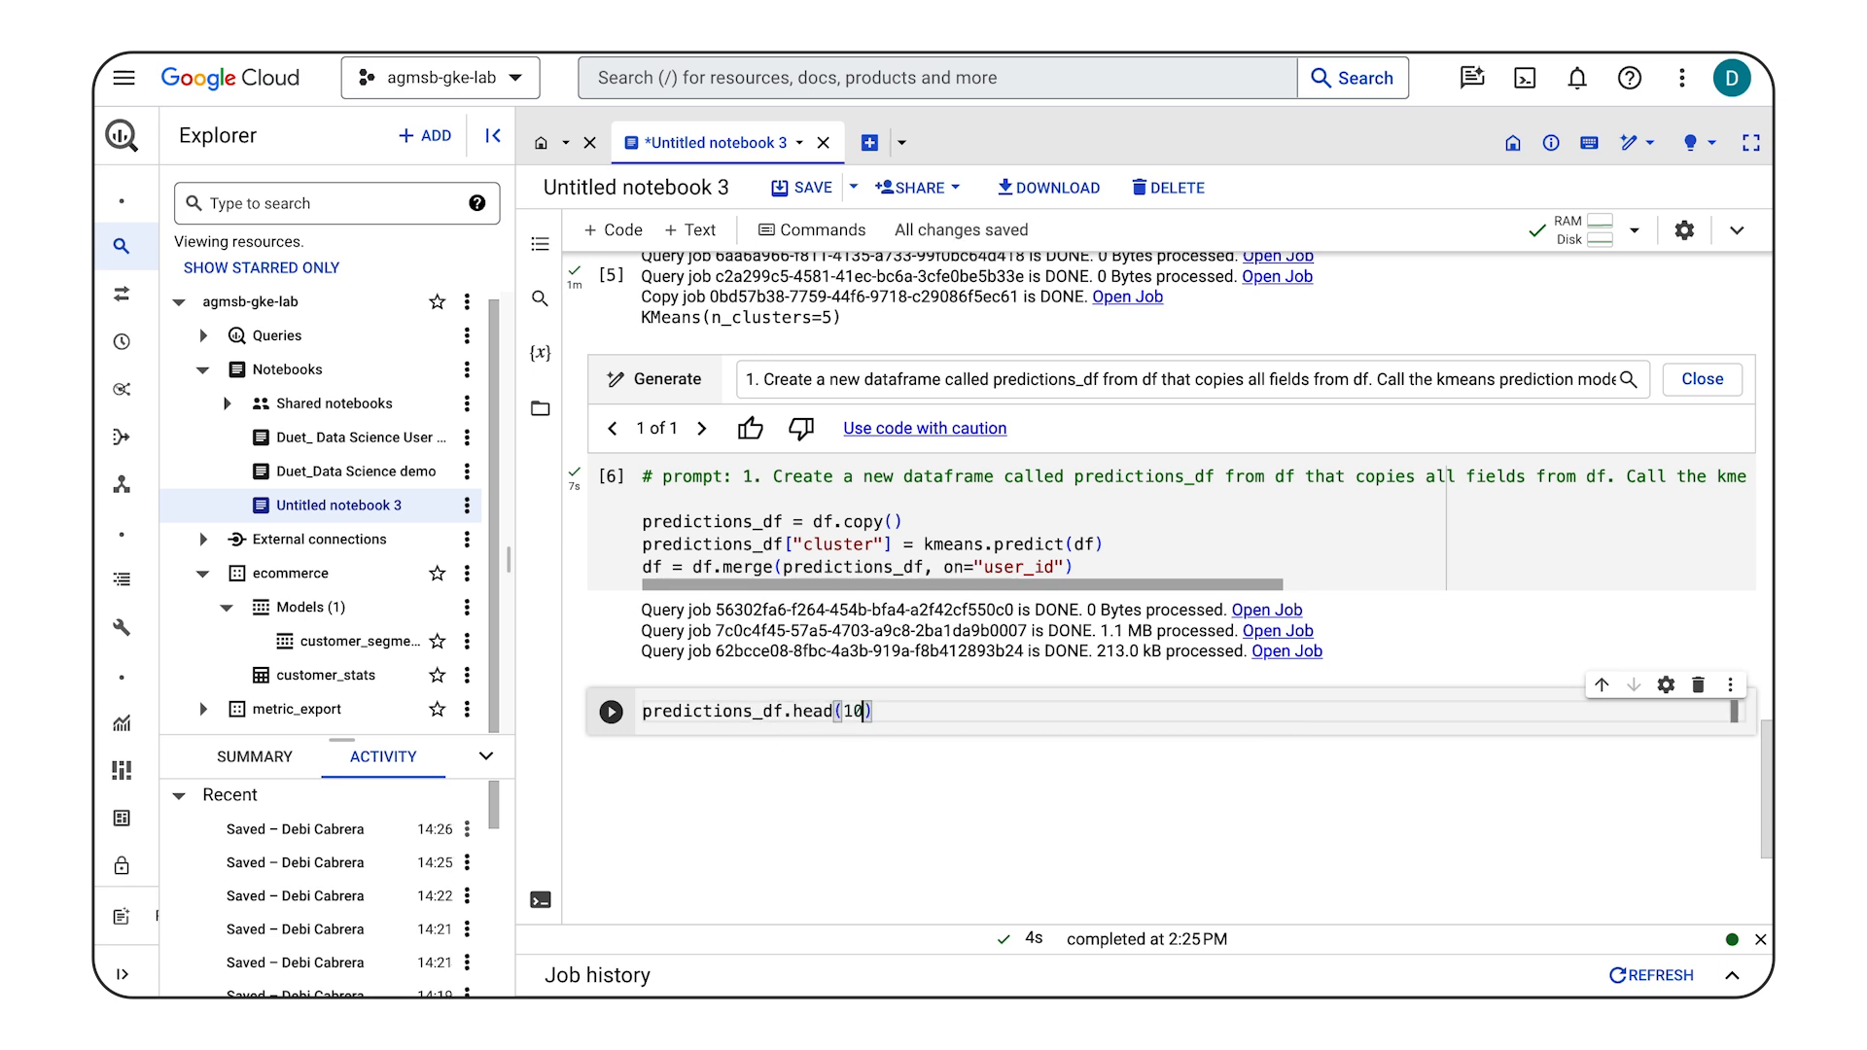
pyautogui.click(611, 711)
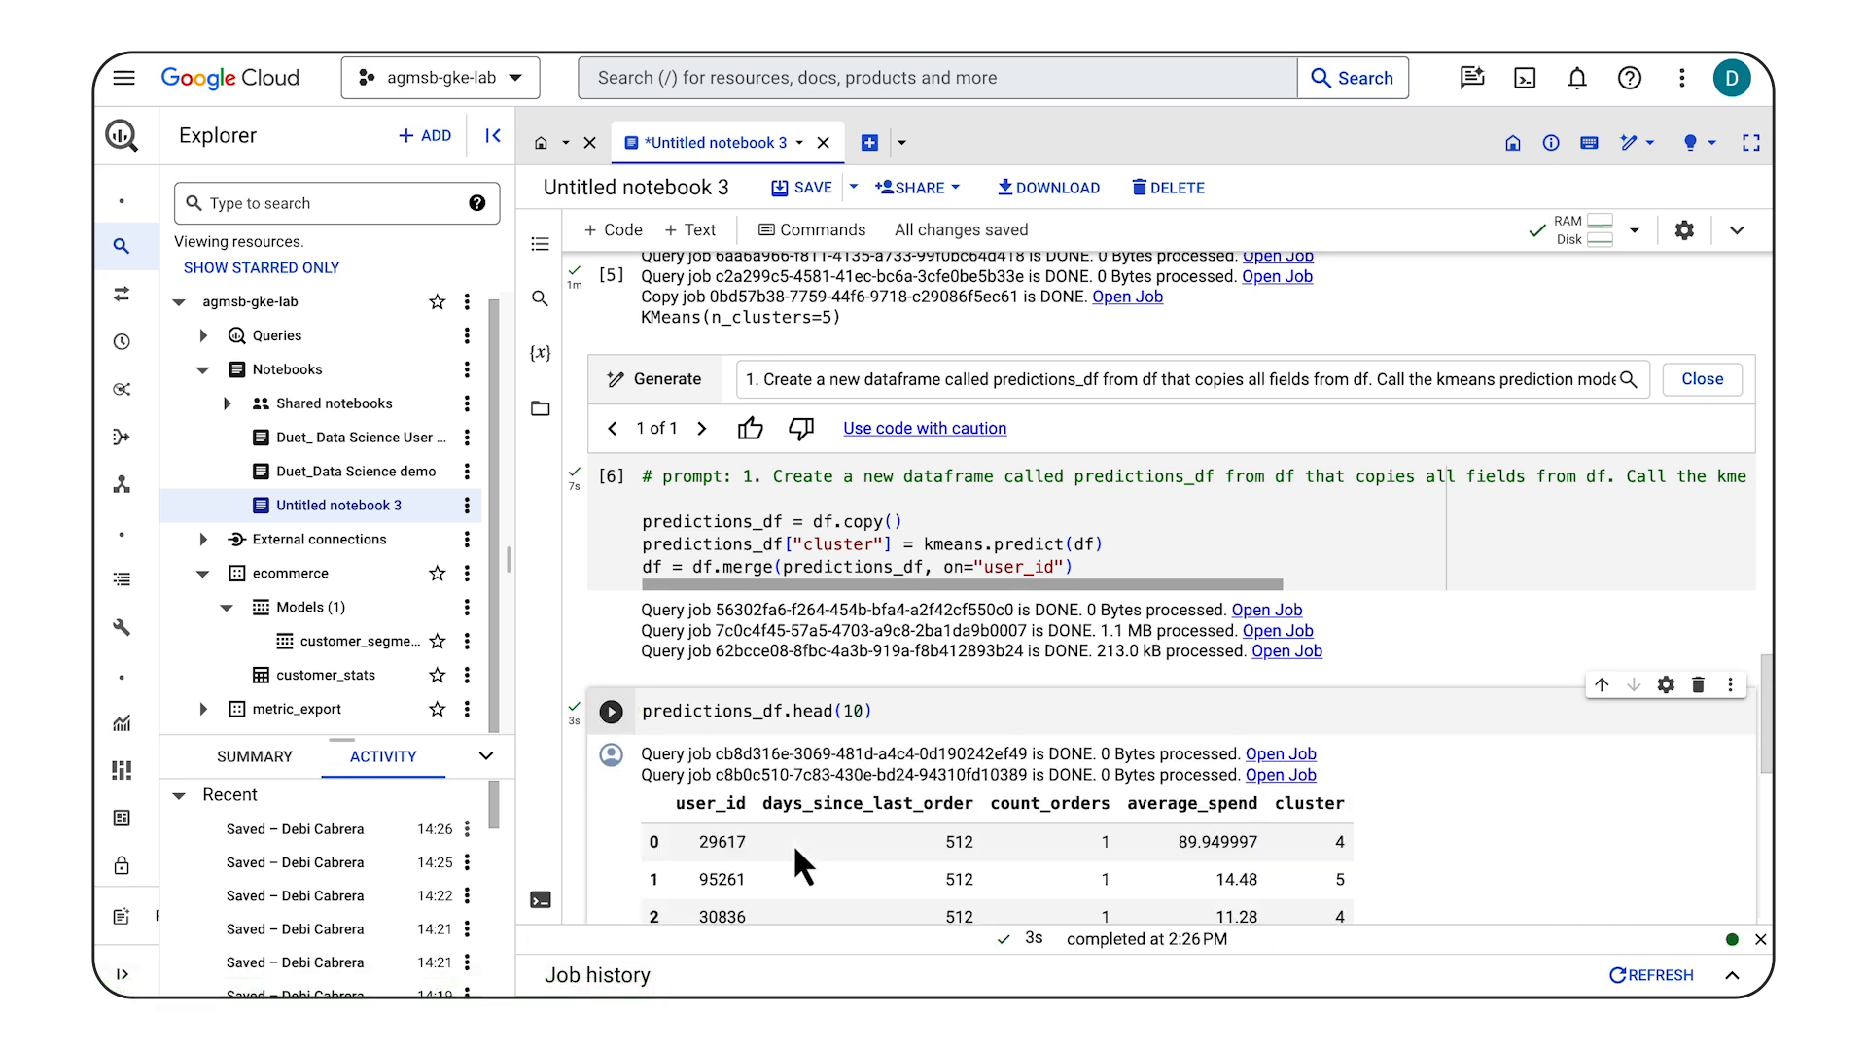
pyautogui.scroll(-2, 792, 844)
pyautogui.scroll(-1, 792, 843)
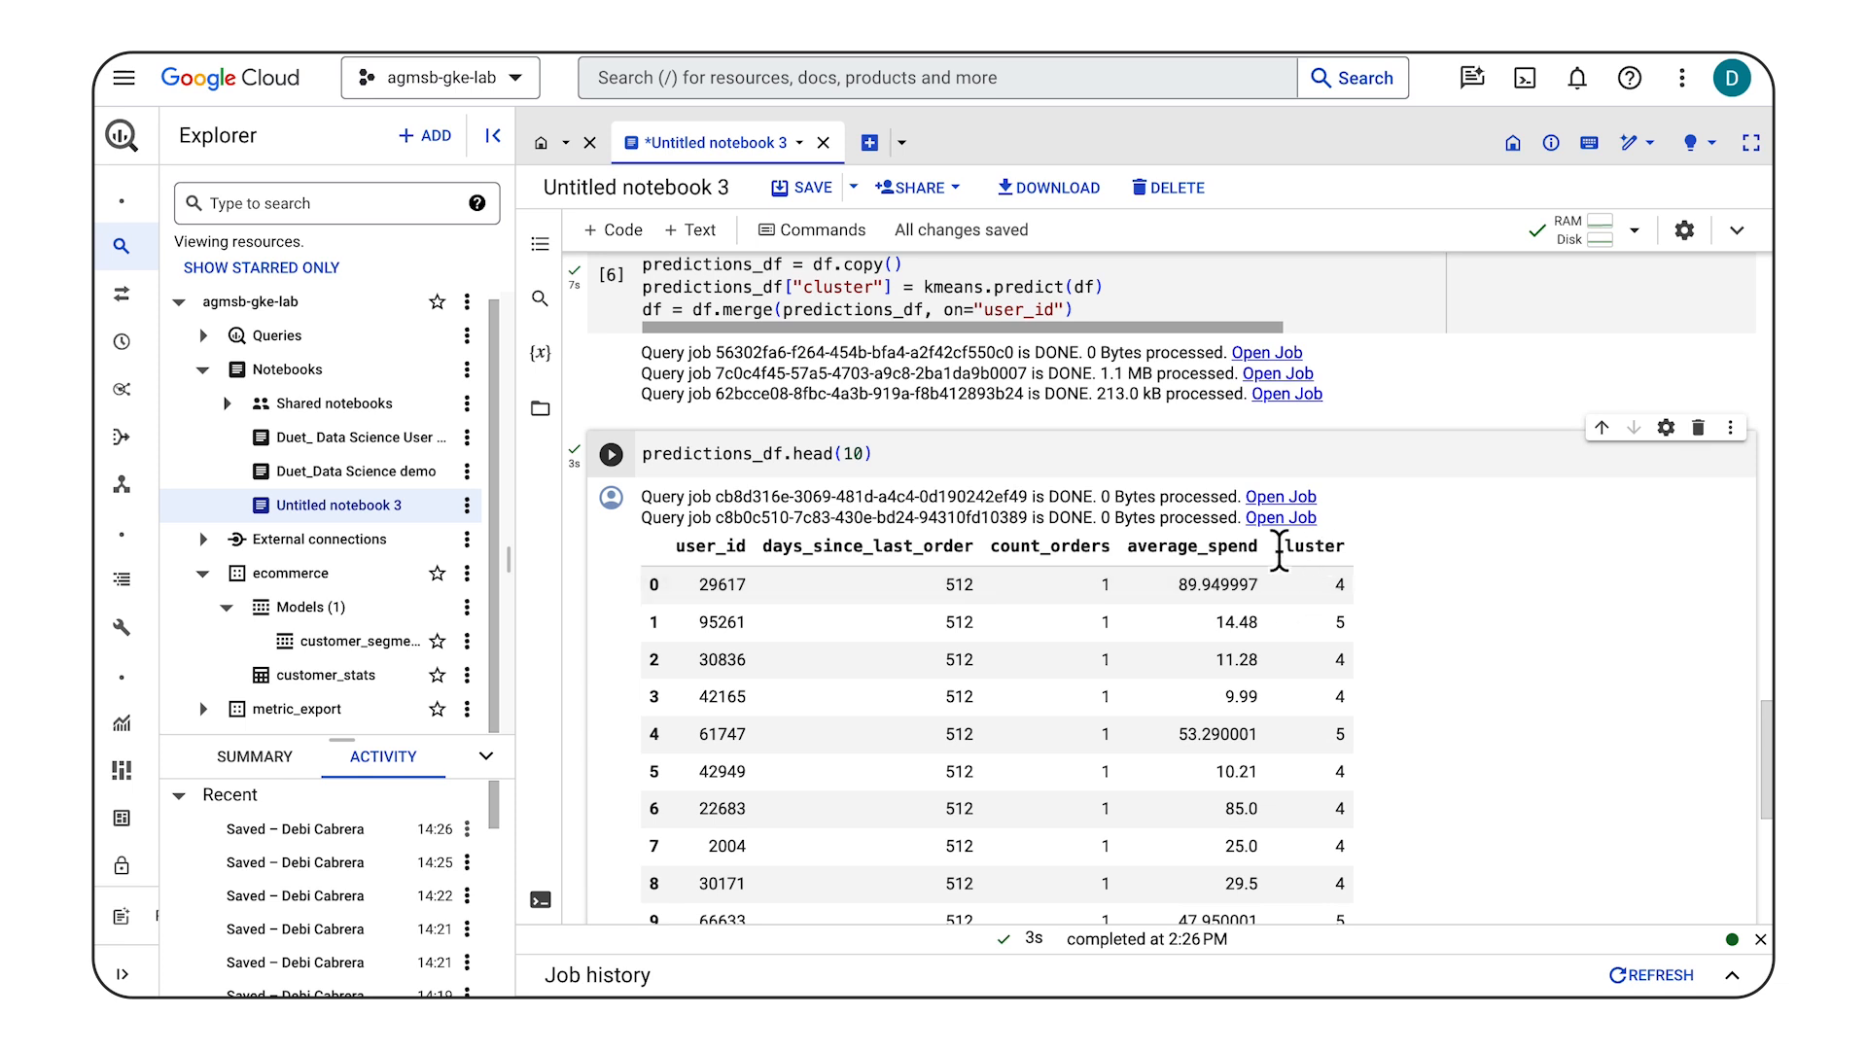
pyautogui.scroll(-1, 1281, 559)
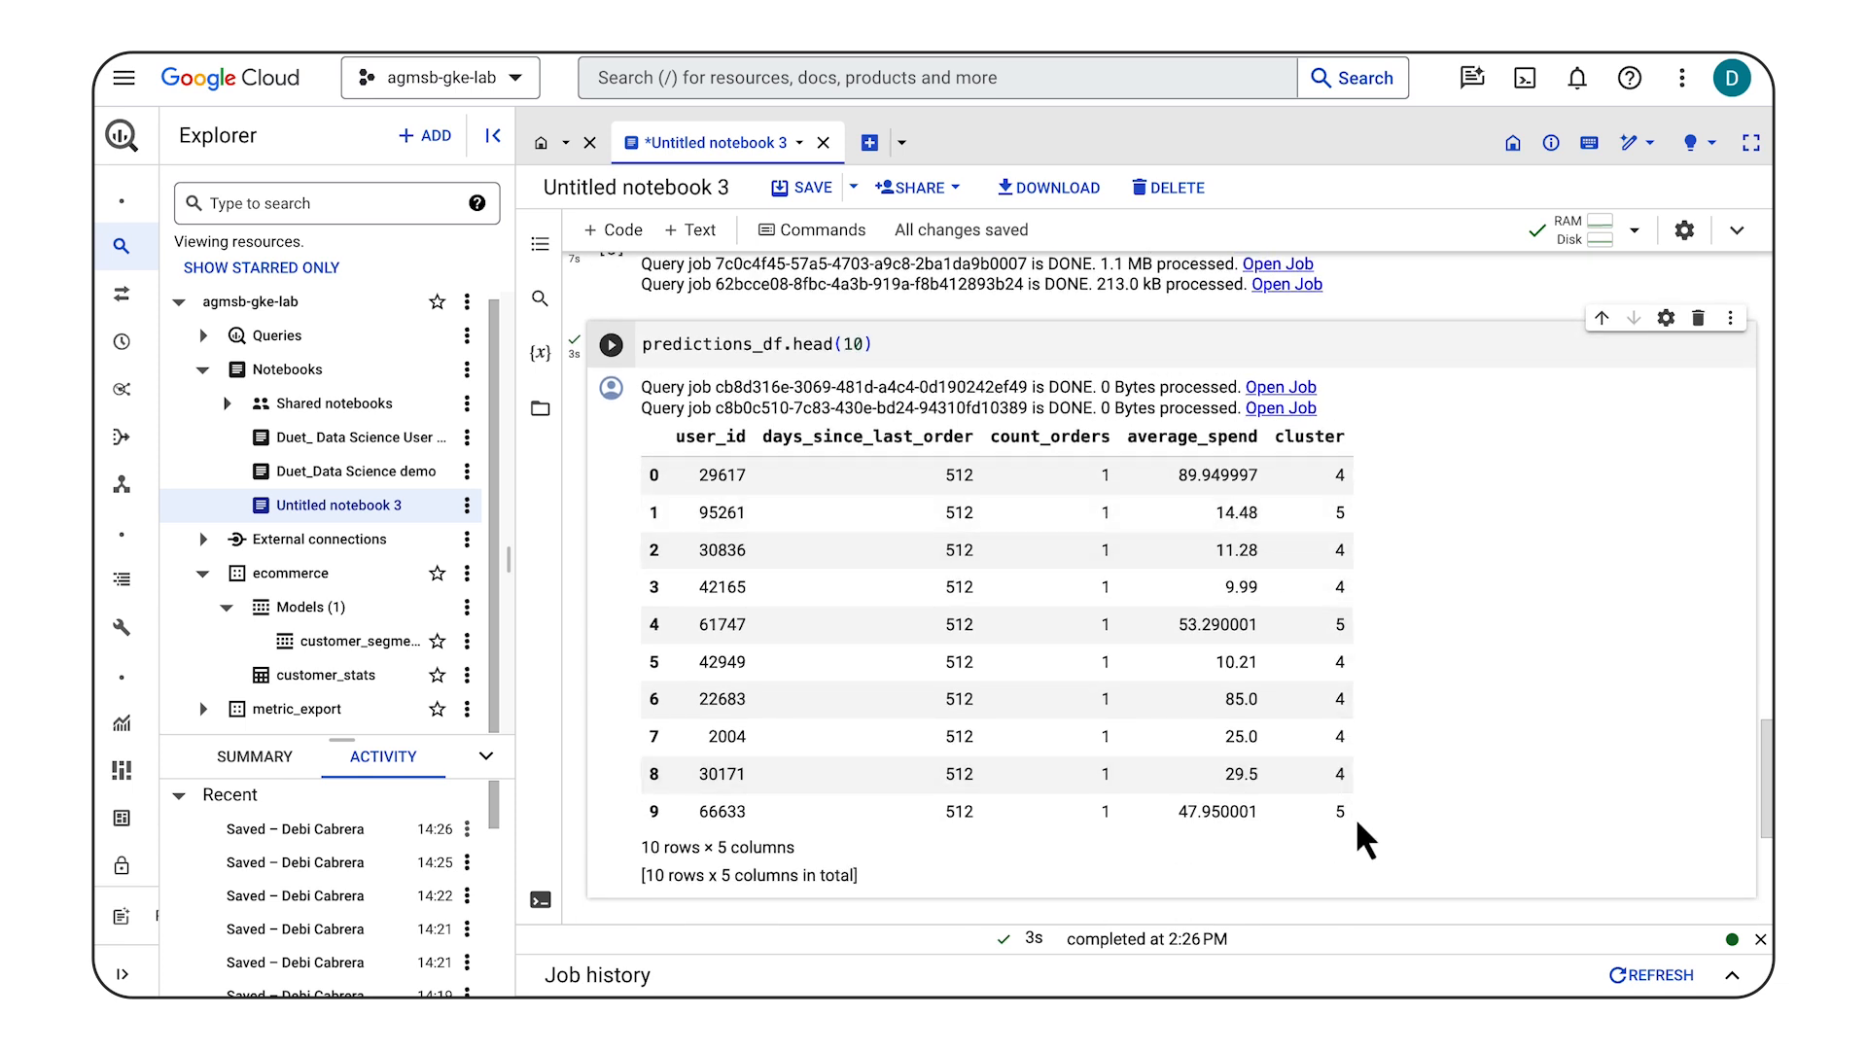
# Step: Generate a new cell's scatterplot code from predictions_df: days_since_last_order against average_spend, colored by segment_id, titled "Attribute grouped by K-Means Cluster"
pyautogui.scroll(-2, 1357, 825)
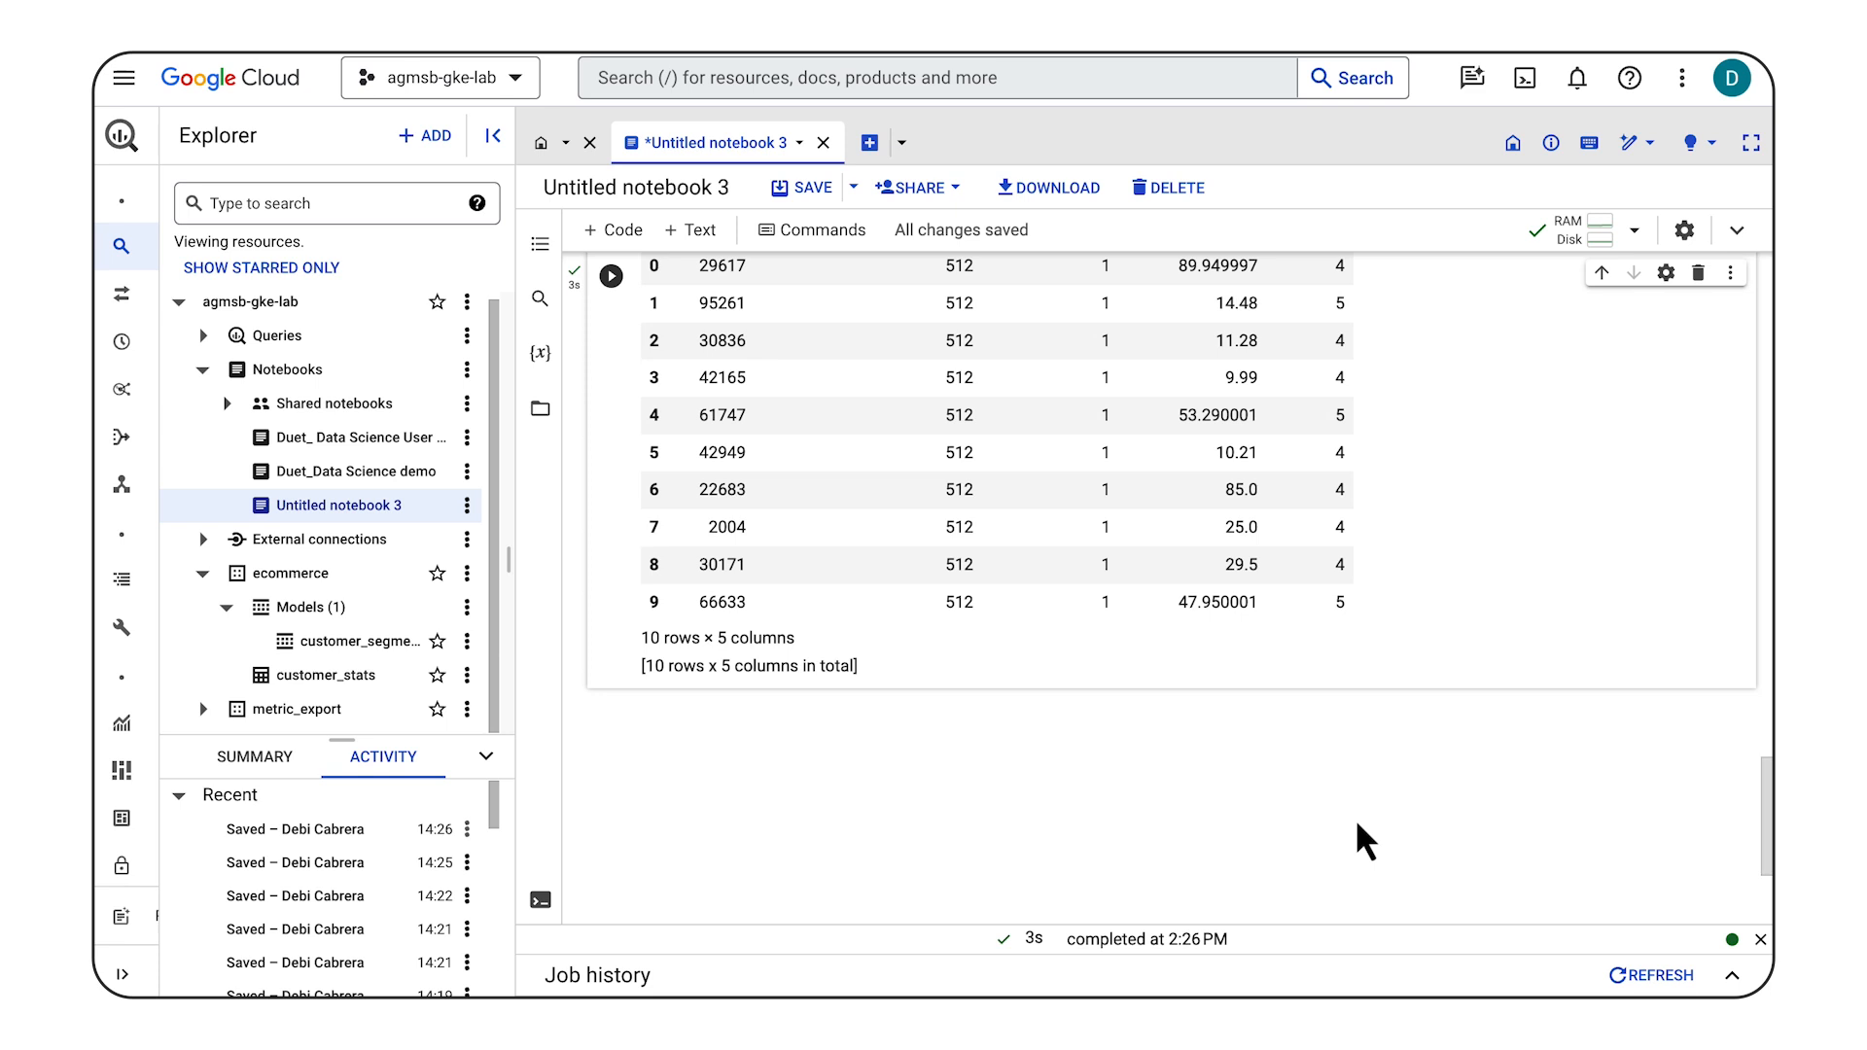
pyautogui.scroll(-1, 1358, 825)
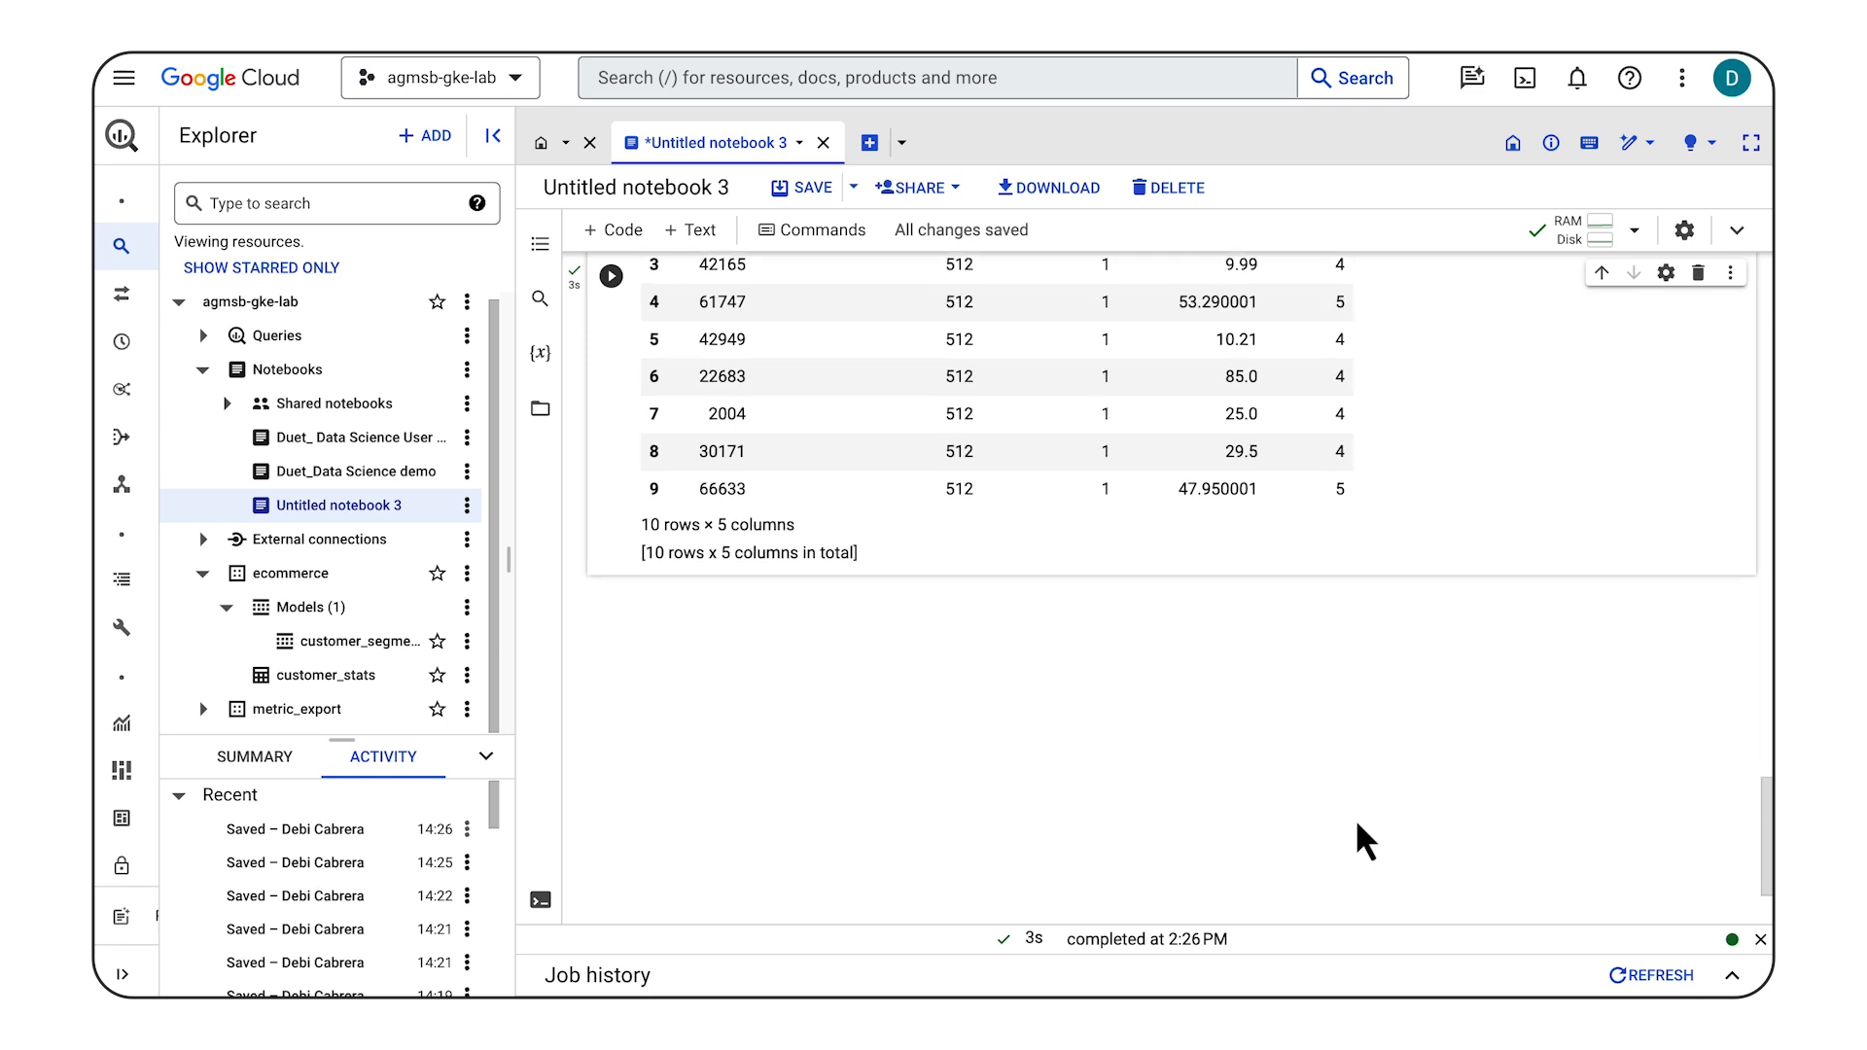
pyautogui.scroll(-2, 1358, 825)
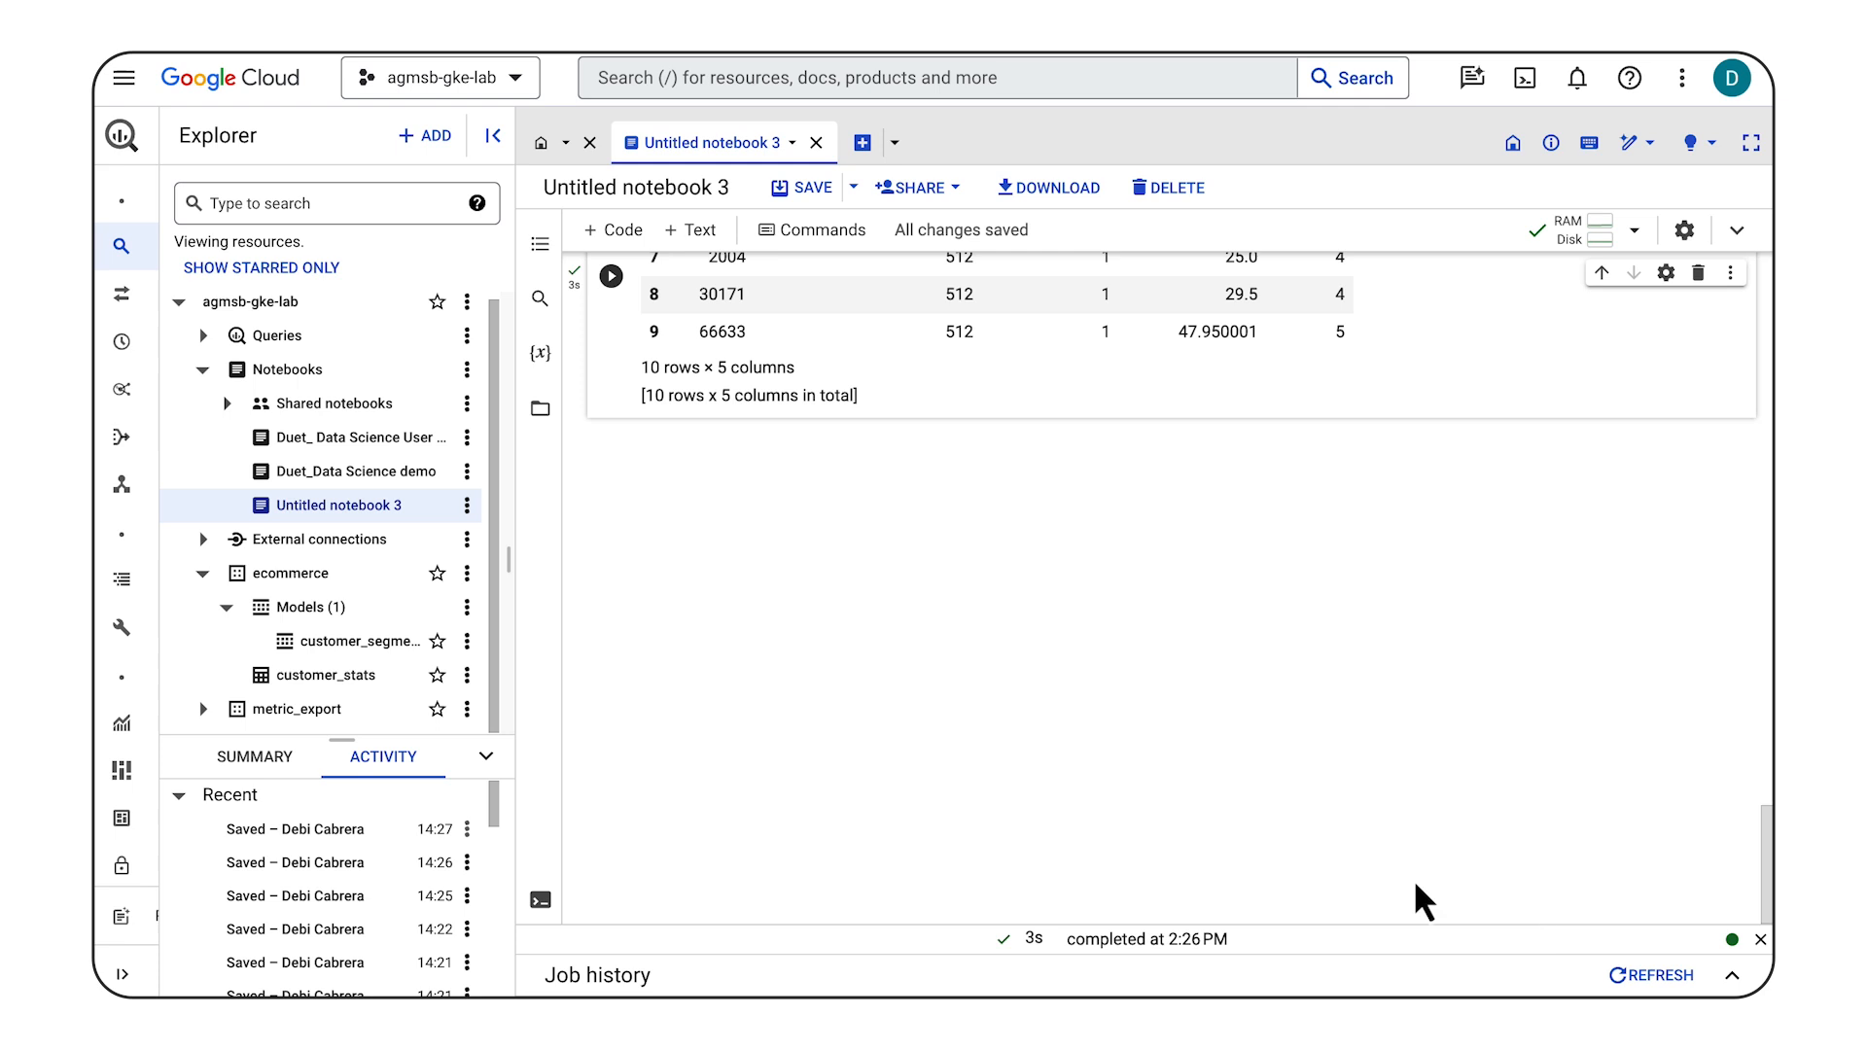
pyautogui.click(1123, 421)
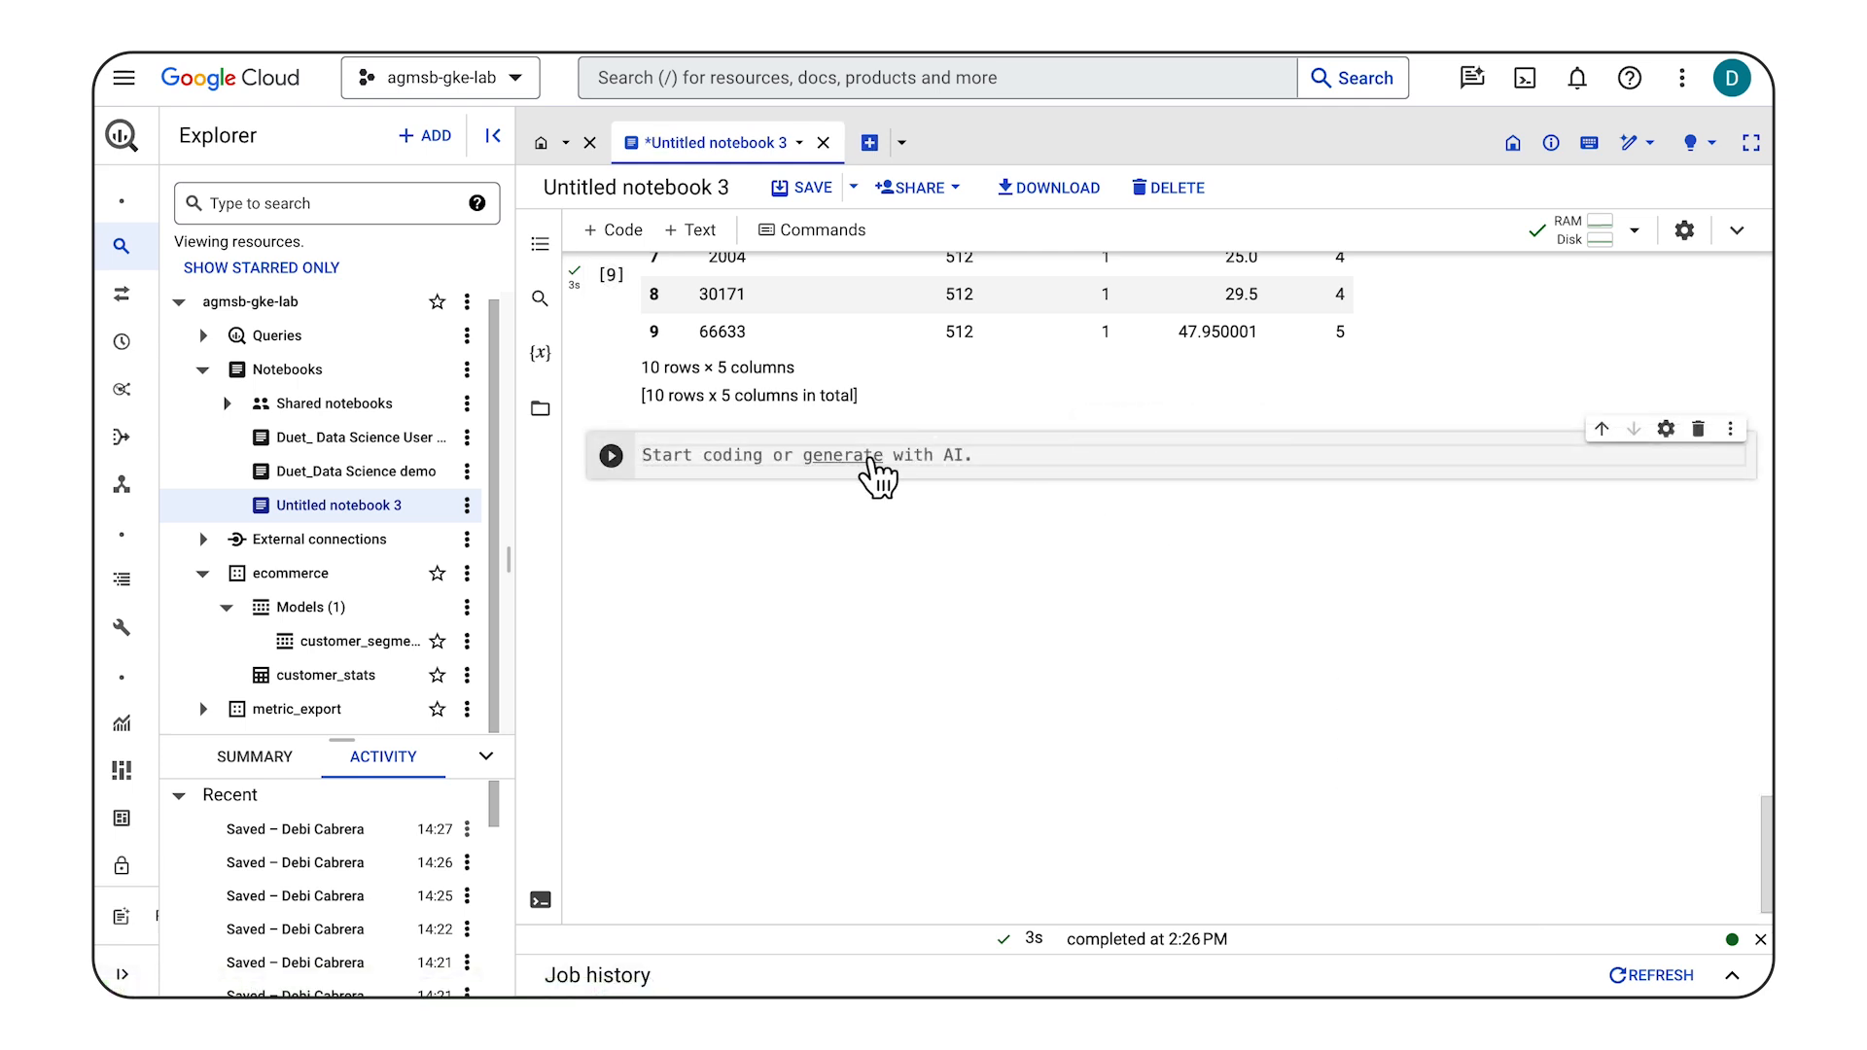
pyautogui.click(870, 459)
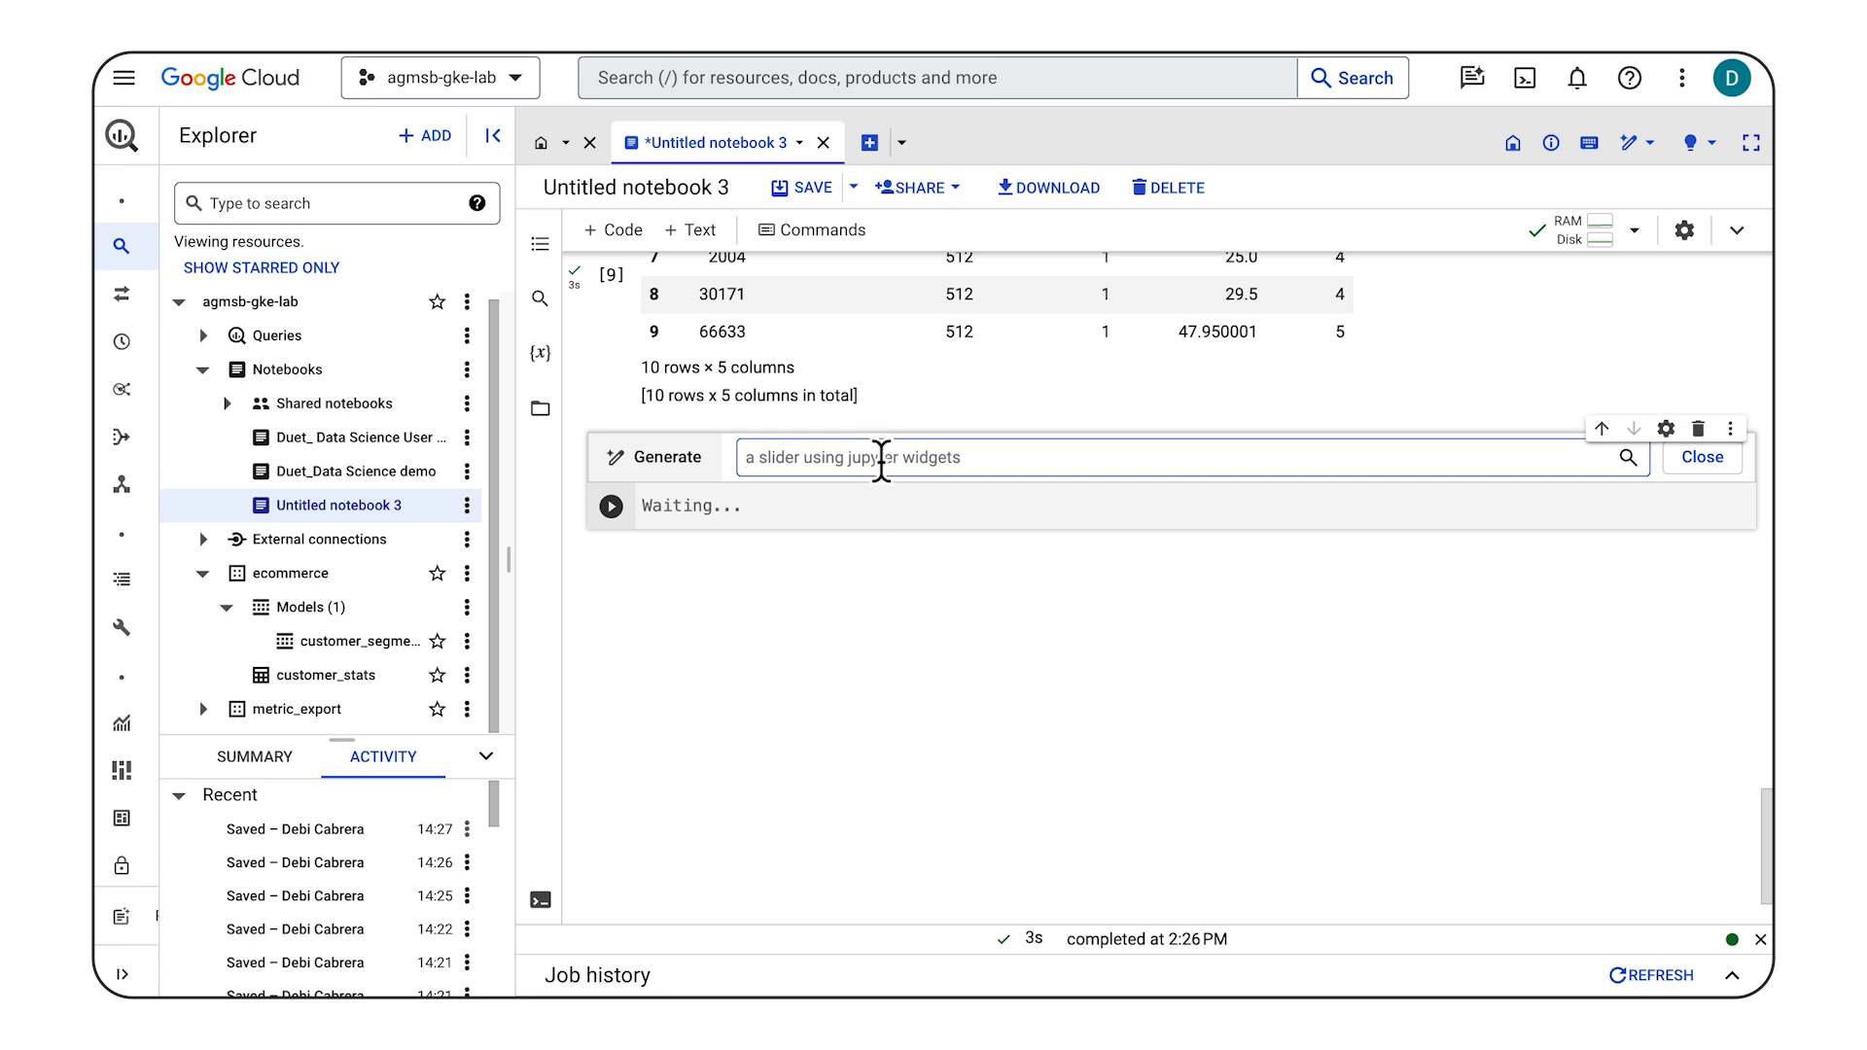
pyautogui.hotkey('ctrl', 'v')
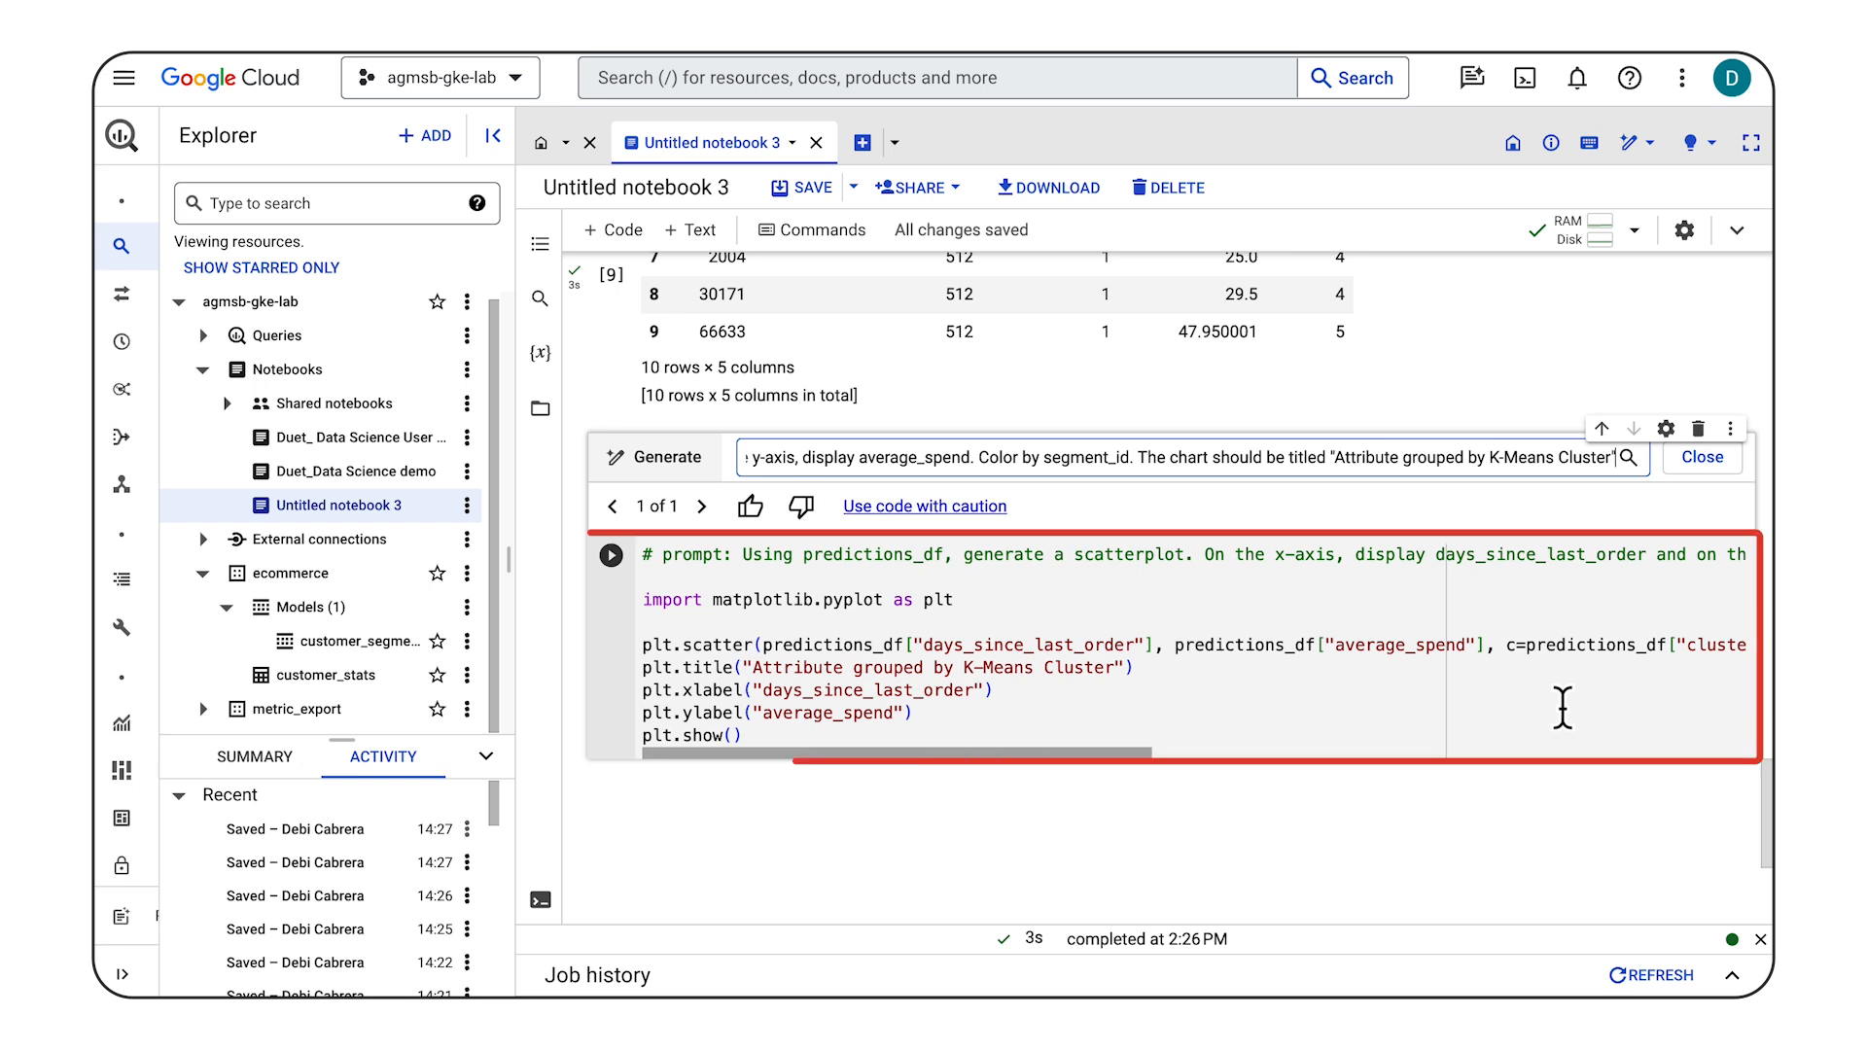
pyautogui.hscroll(3, 1563, 708)
pyautogui.hscroll(5, 1563, 708)
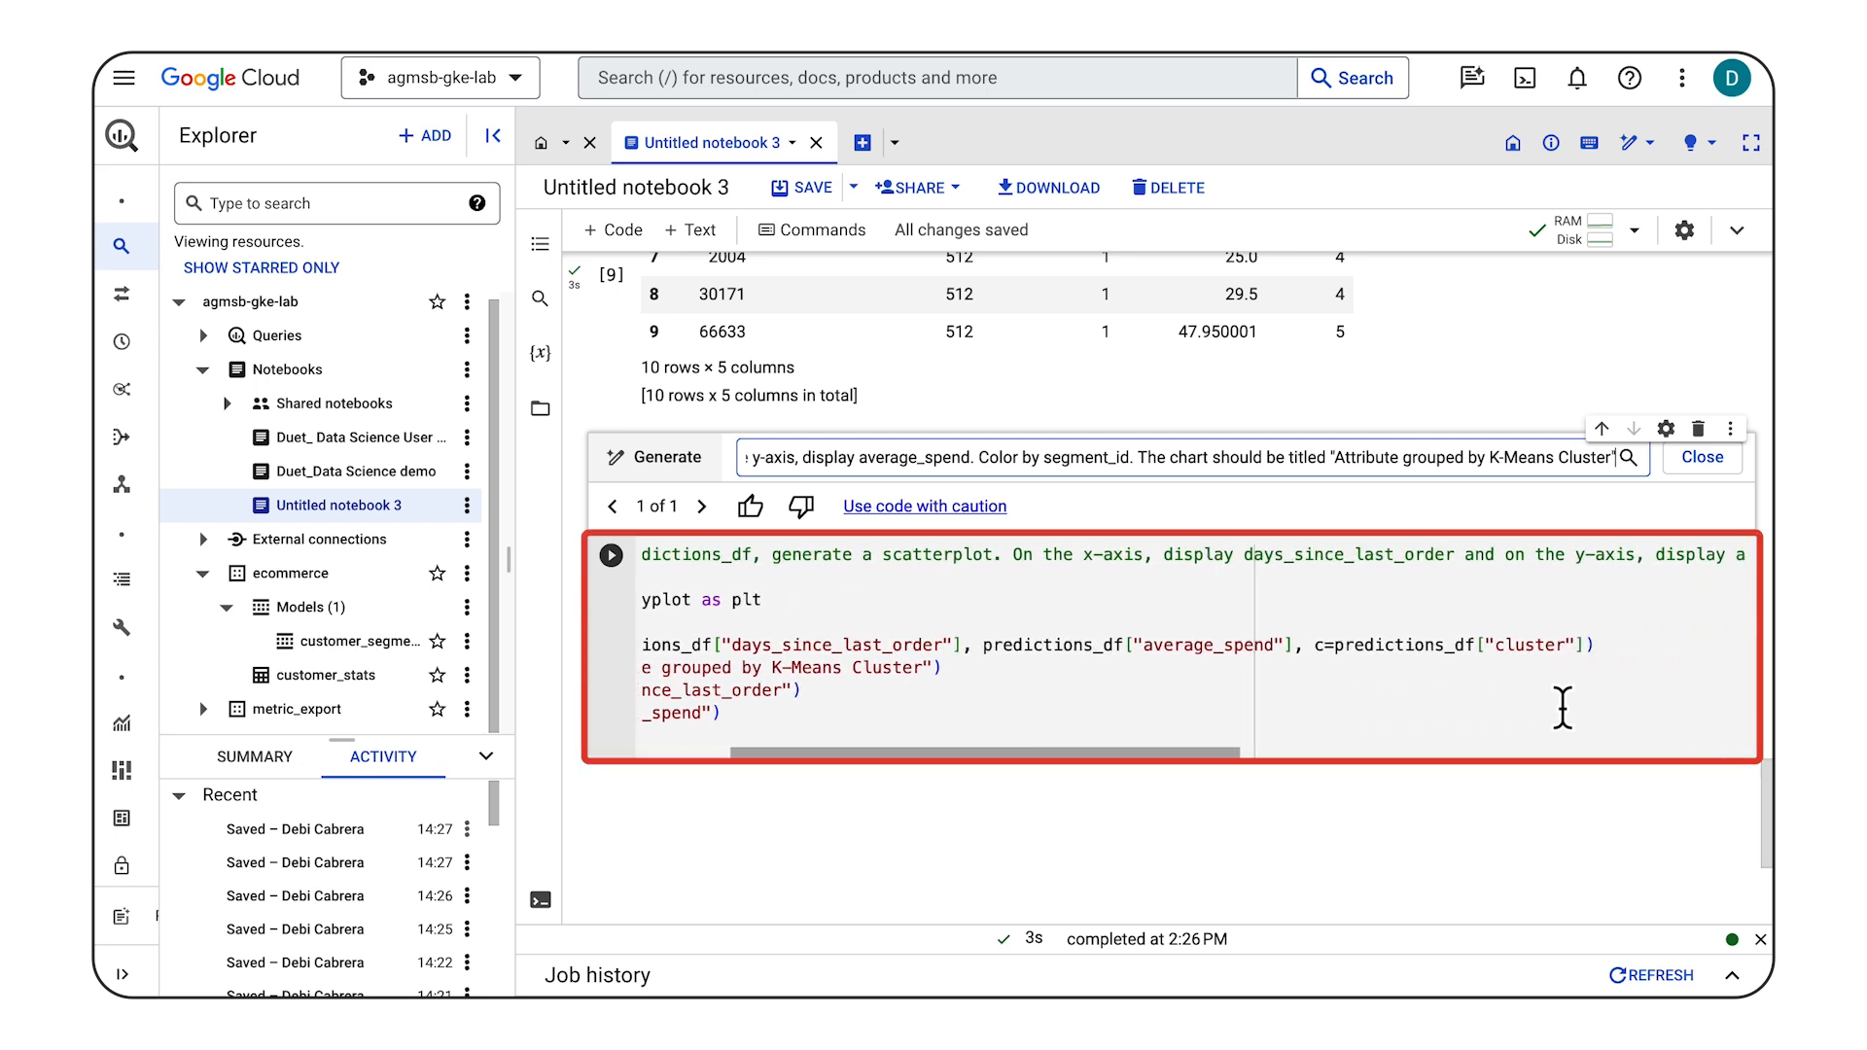
pyautogui.hscroll(-5, 1563, 708)
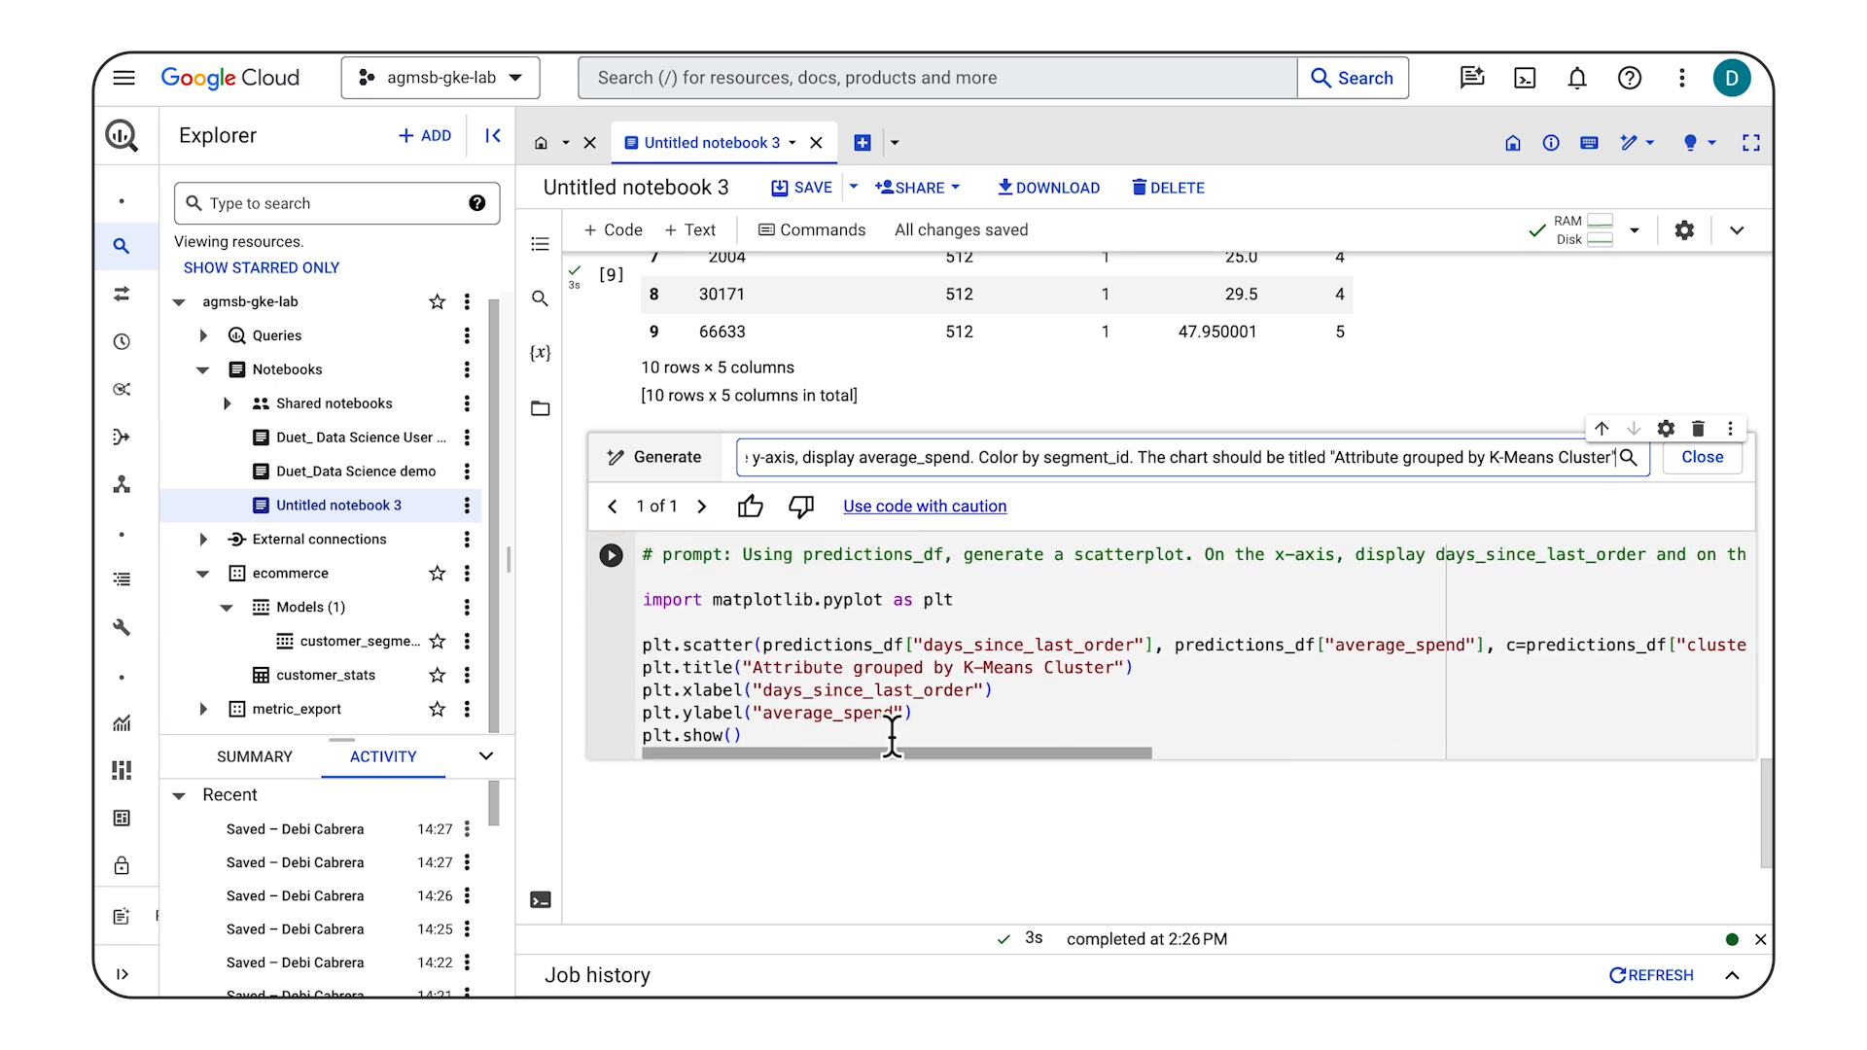
# Step: Run the scatterplot cell and examine the resulting chart of average spend against days since last order
pyautogui.click(611, 557)
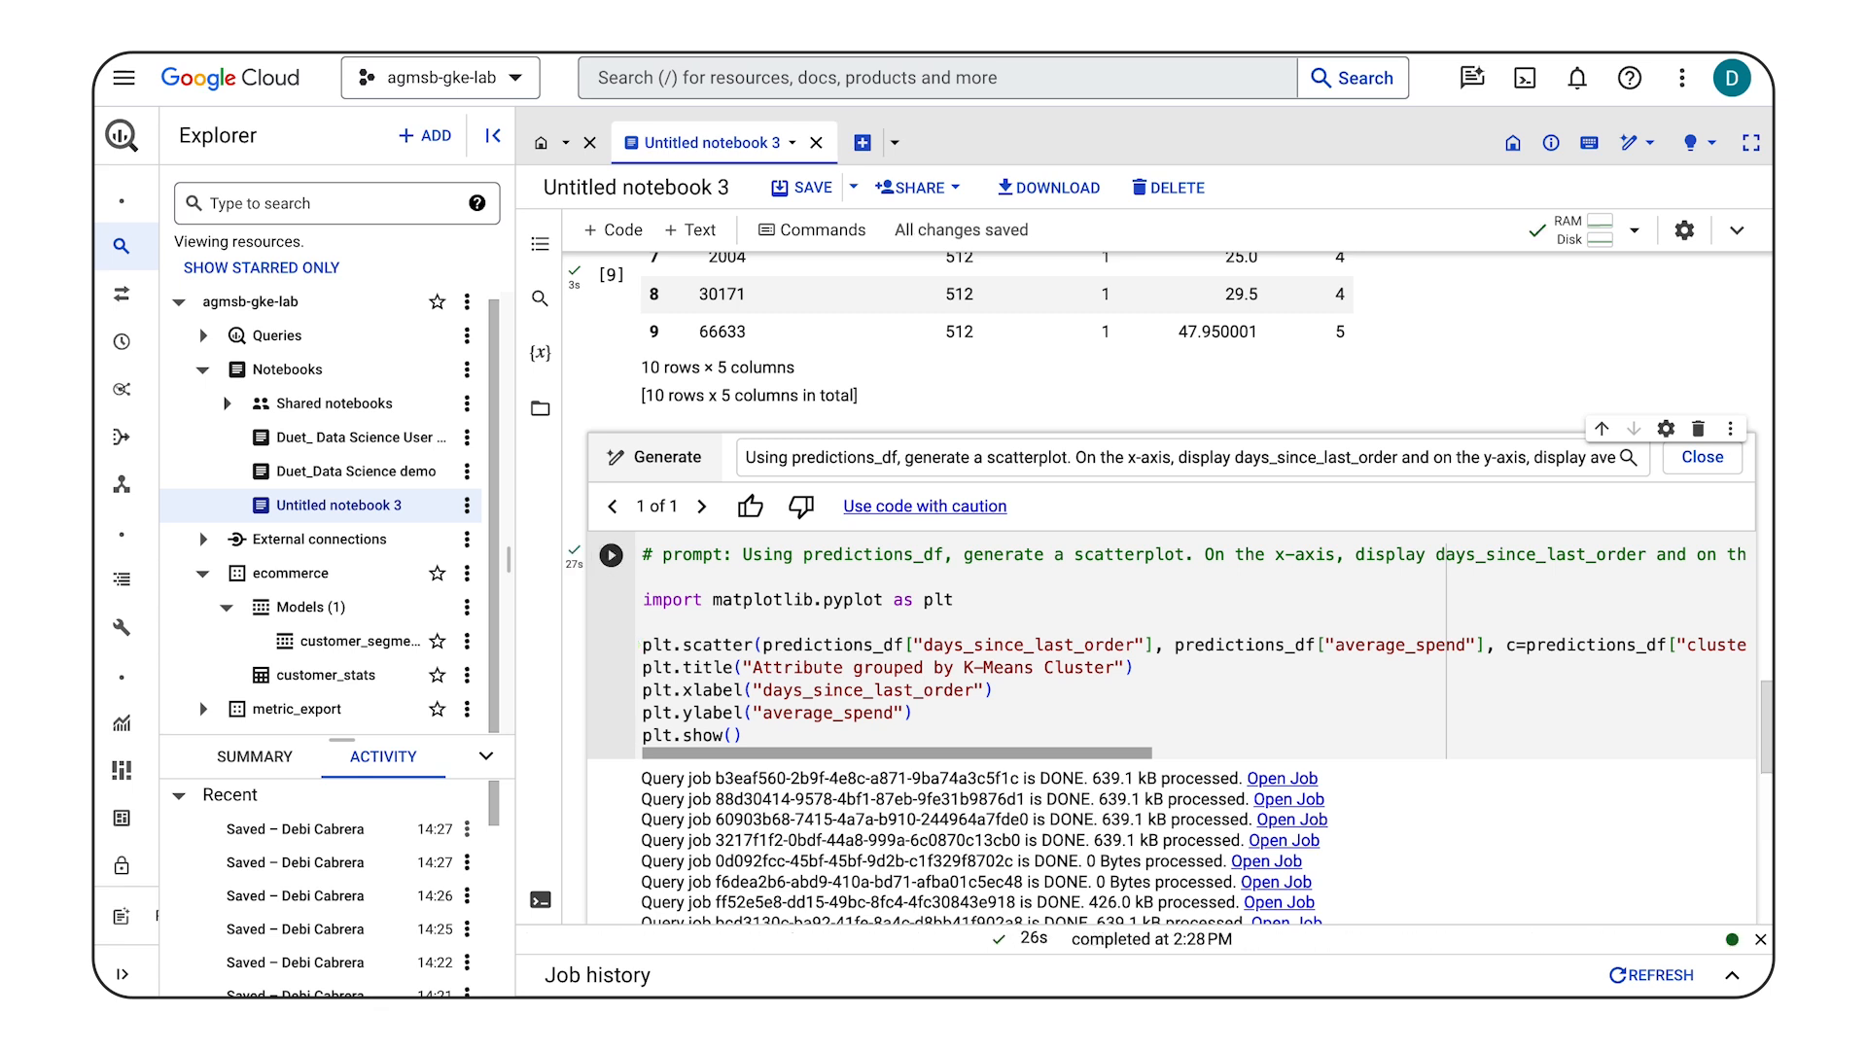
pyautogui.scroll(-6, 1447, 858)
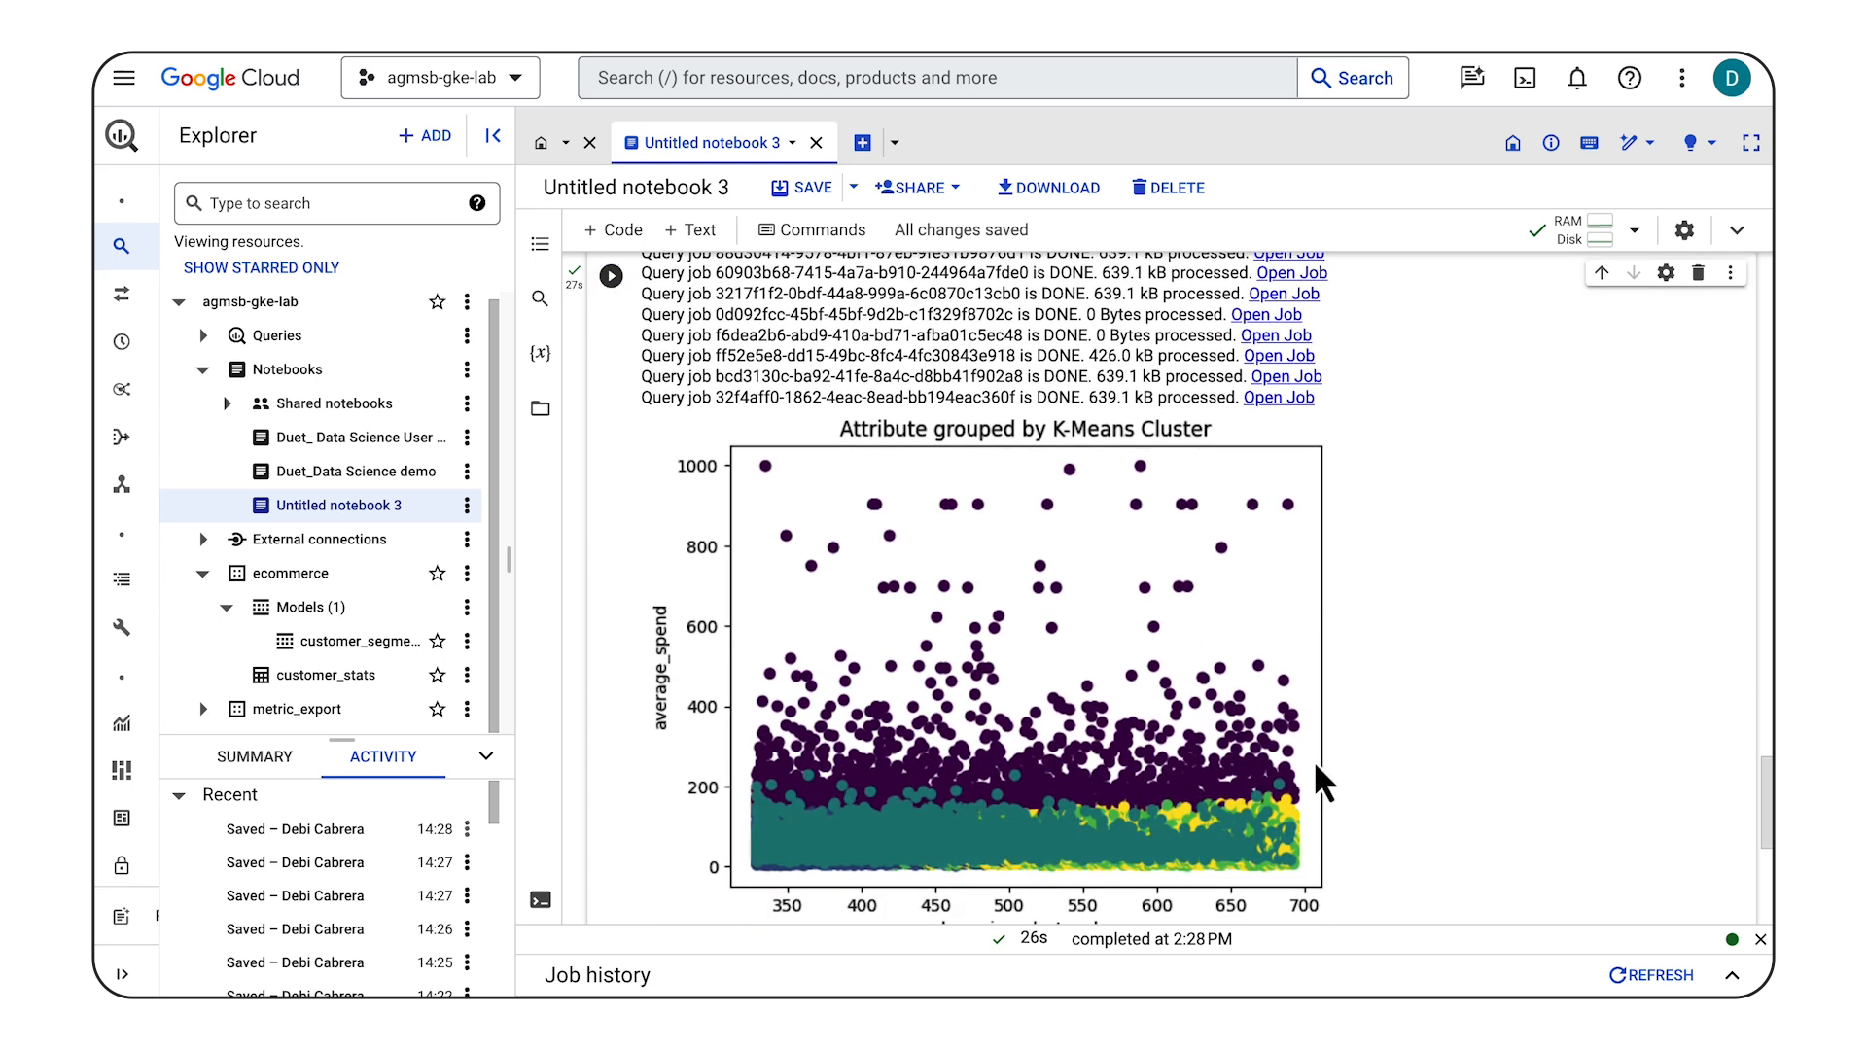
pyautogui.scroll(-1, 1397, 641)
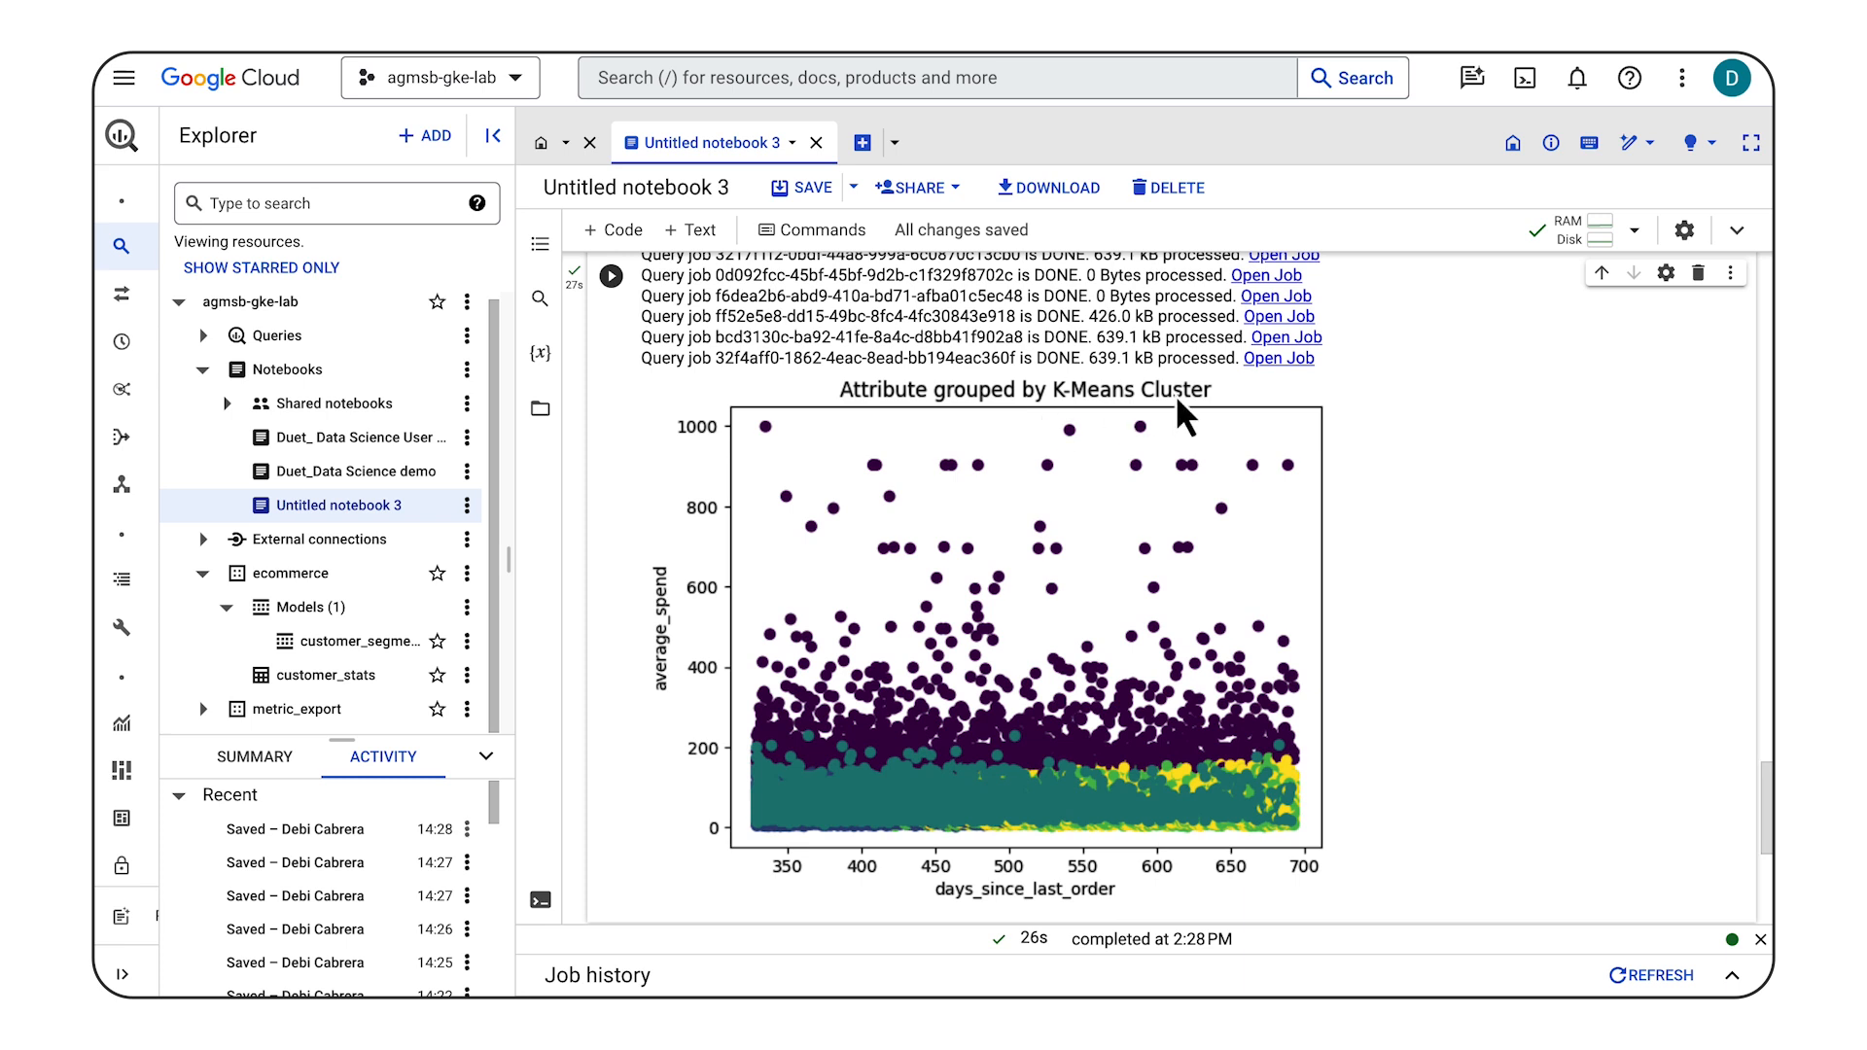
# Step: Add a code cell querying ML.CENTROIDS, pivoting average_spend, count_orders and days_since_last_order per centroid, and loading it into df_centroid with head()
pyautogui.scroll(-1, 1328, 511)
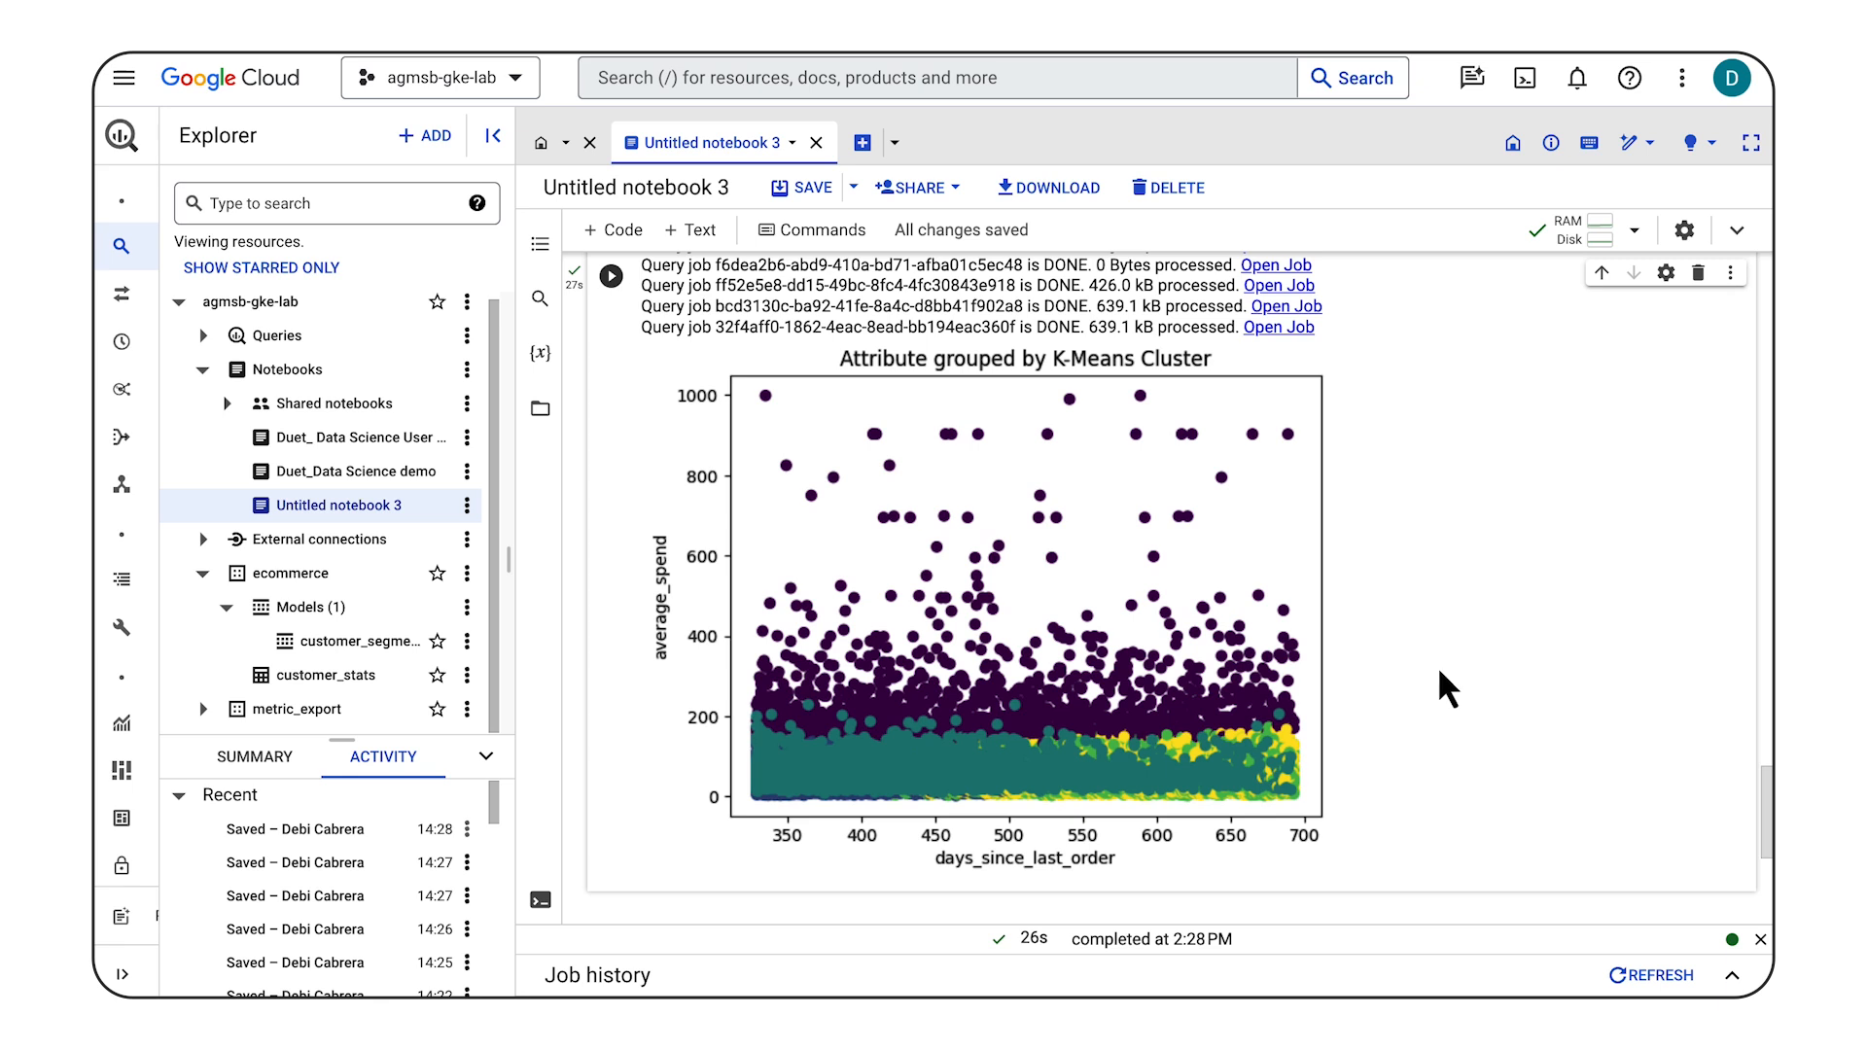
pyautogui.scroll(-3, 1378, 685)
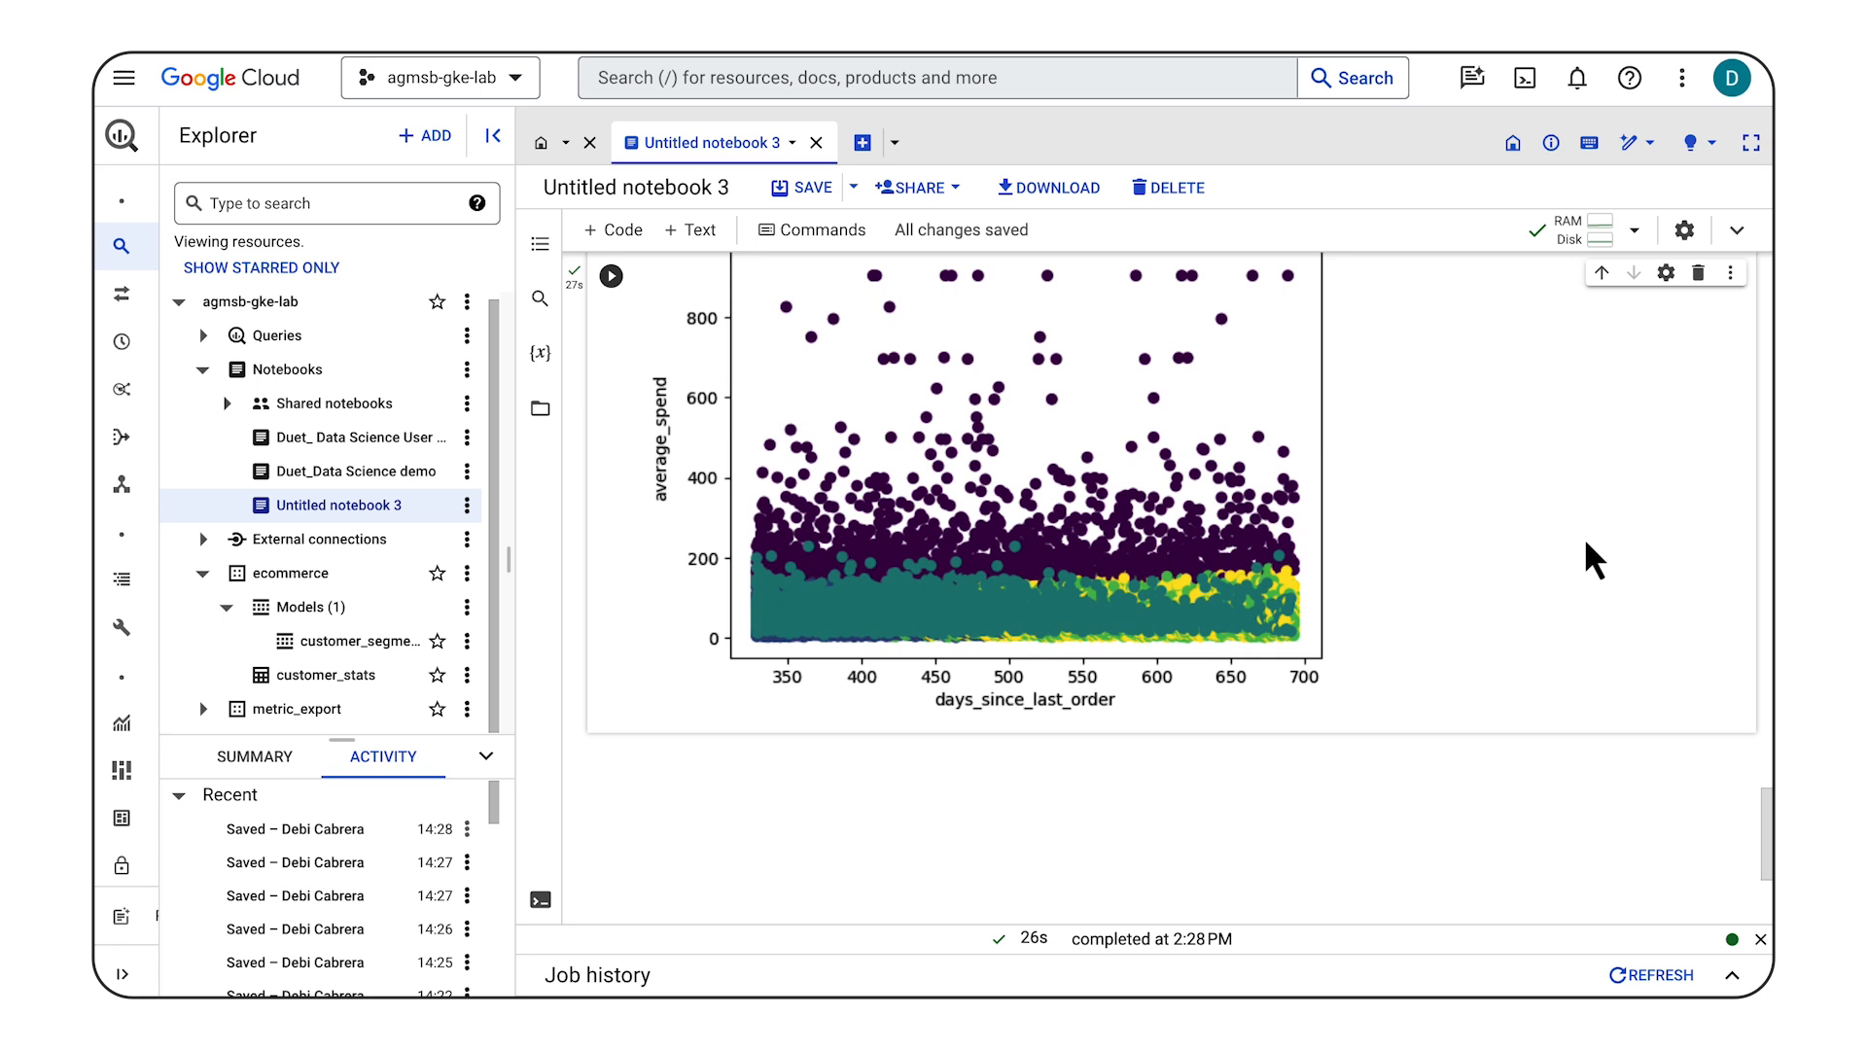
pyautogui.scroll(-1, 1586, 542)
pyautogui.scroll(-3, 1586, 542)
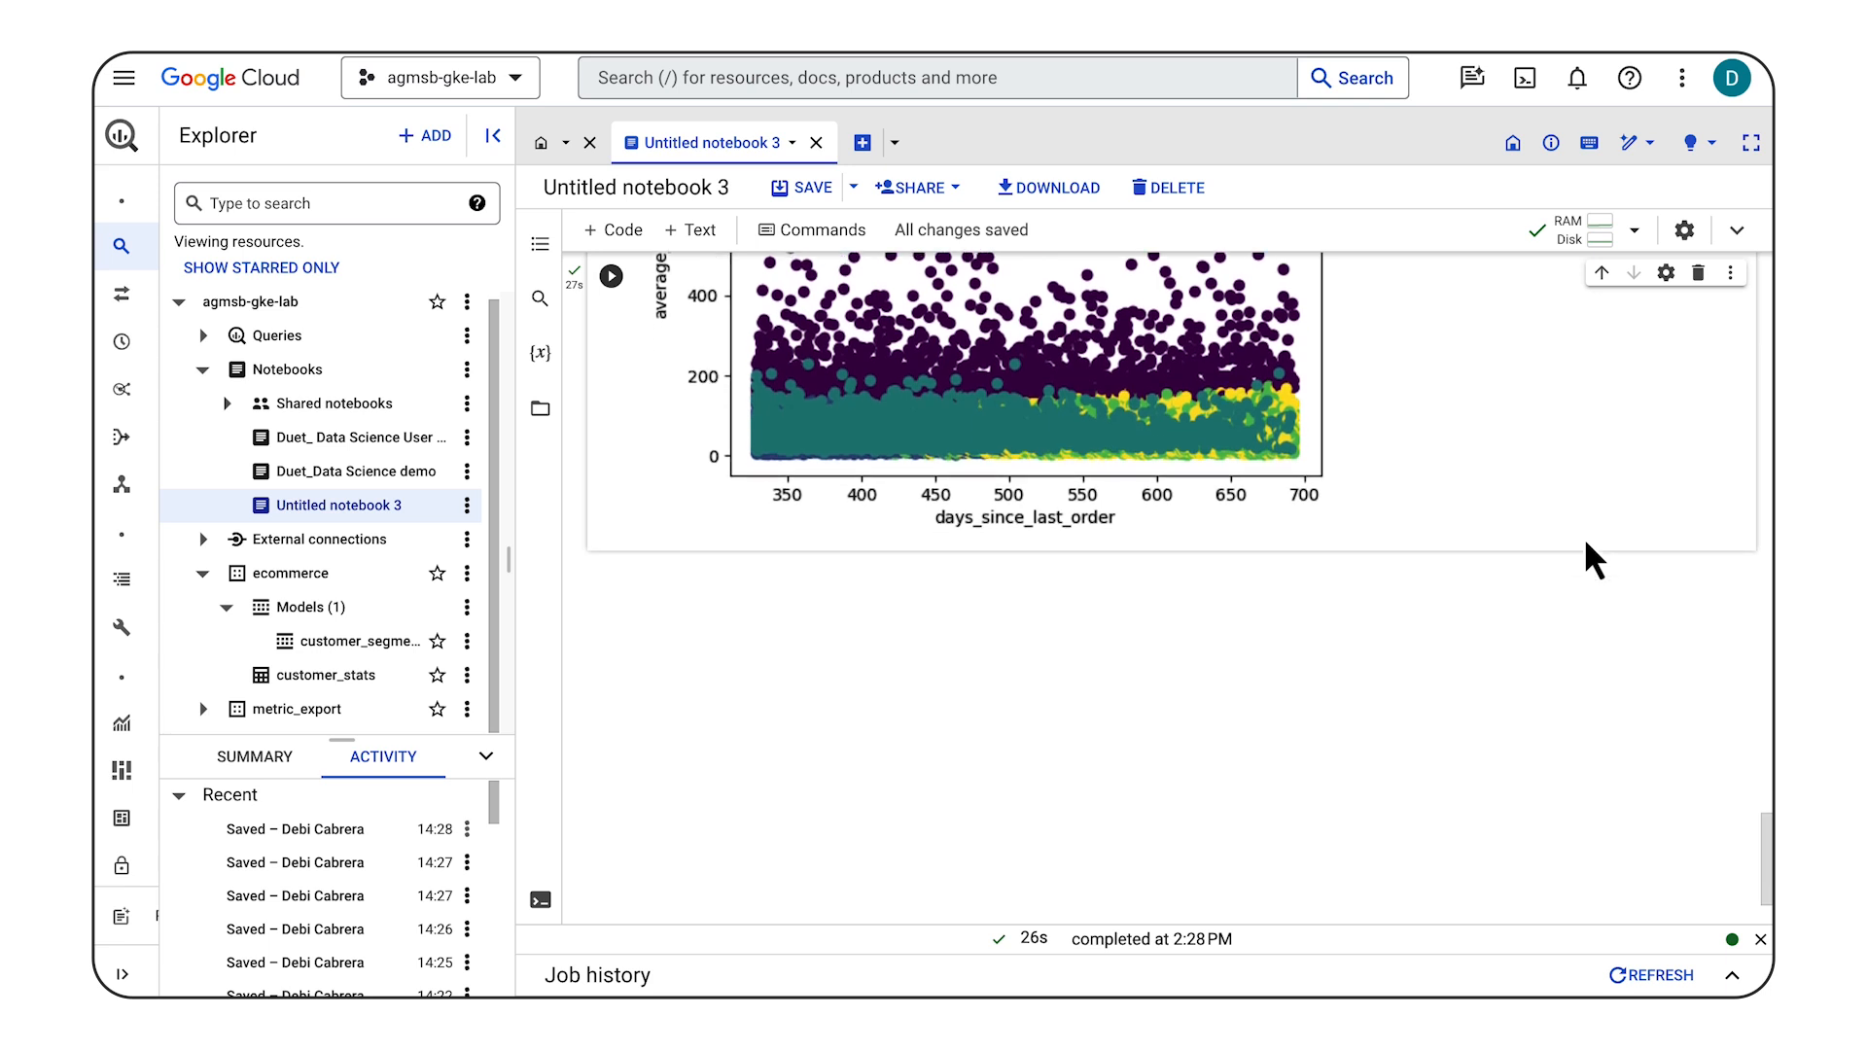
pyautogui.scroll(-2, 1540, 607)
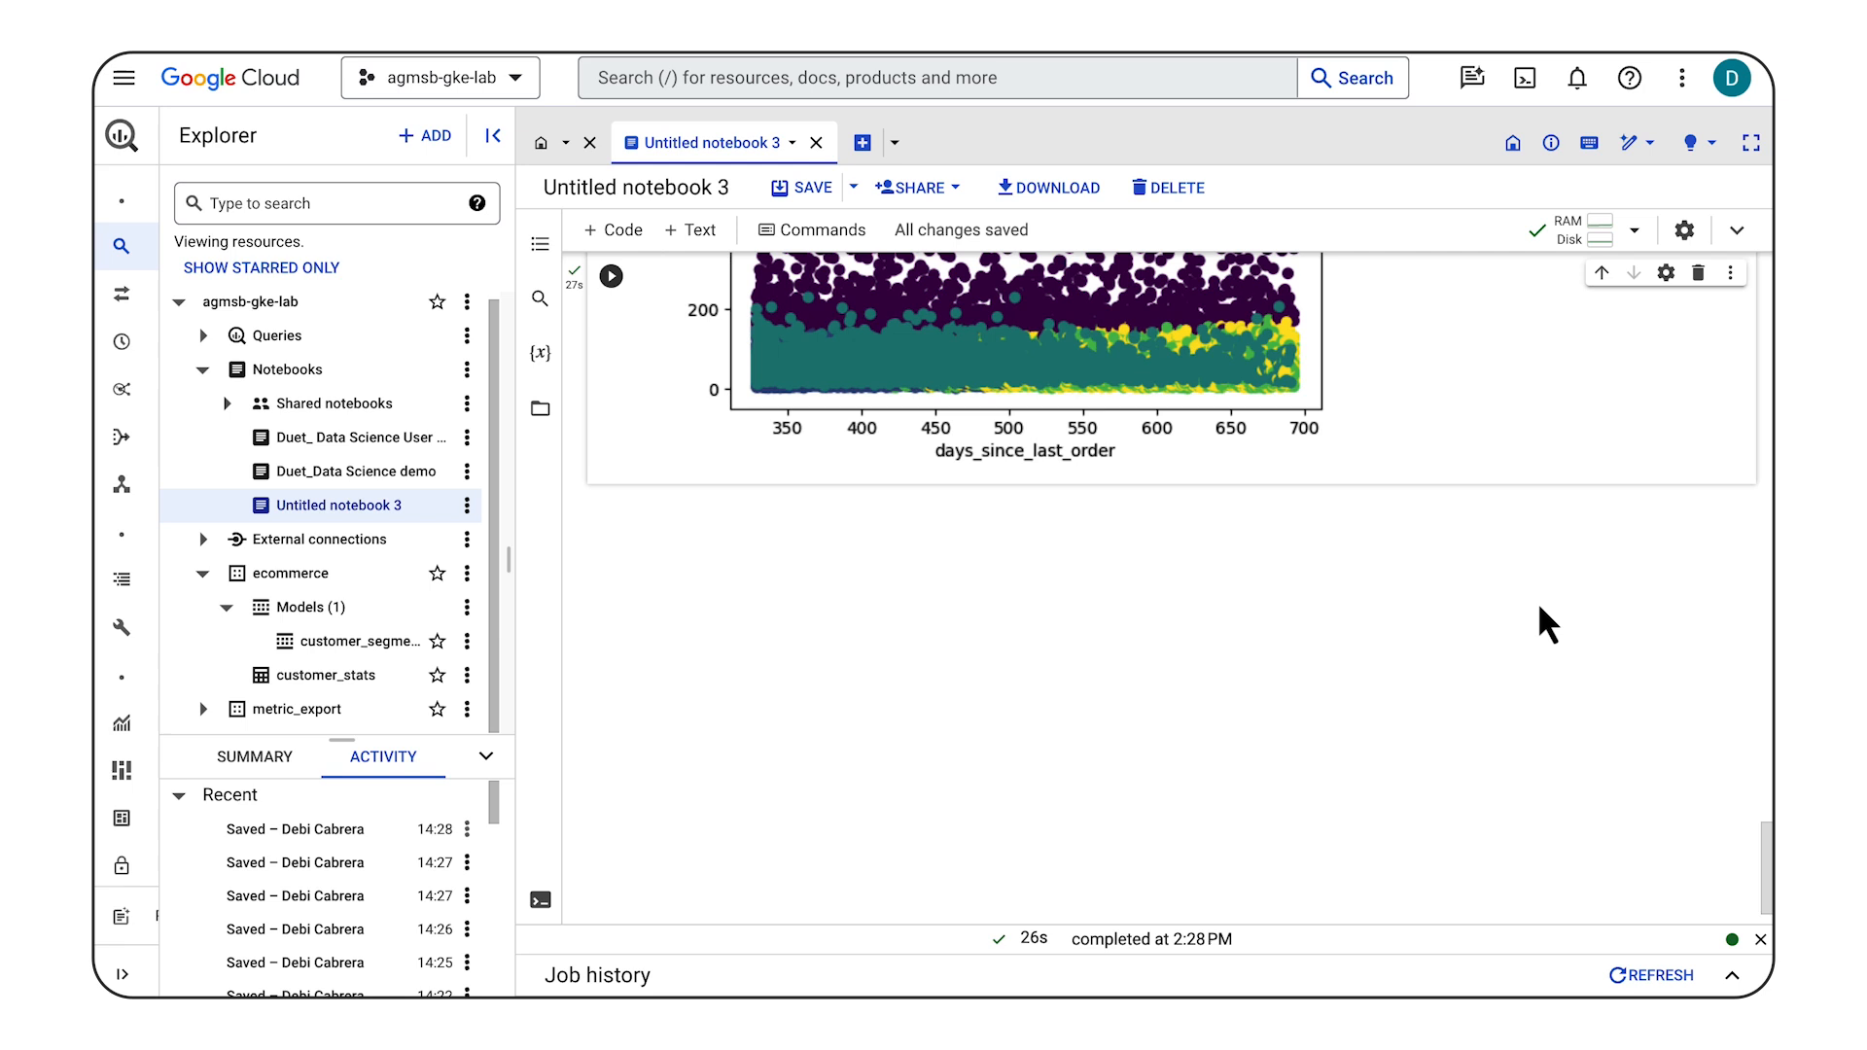
pyautogui.click(1167, 540)
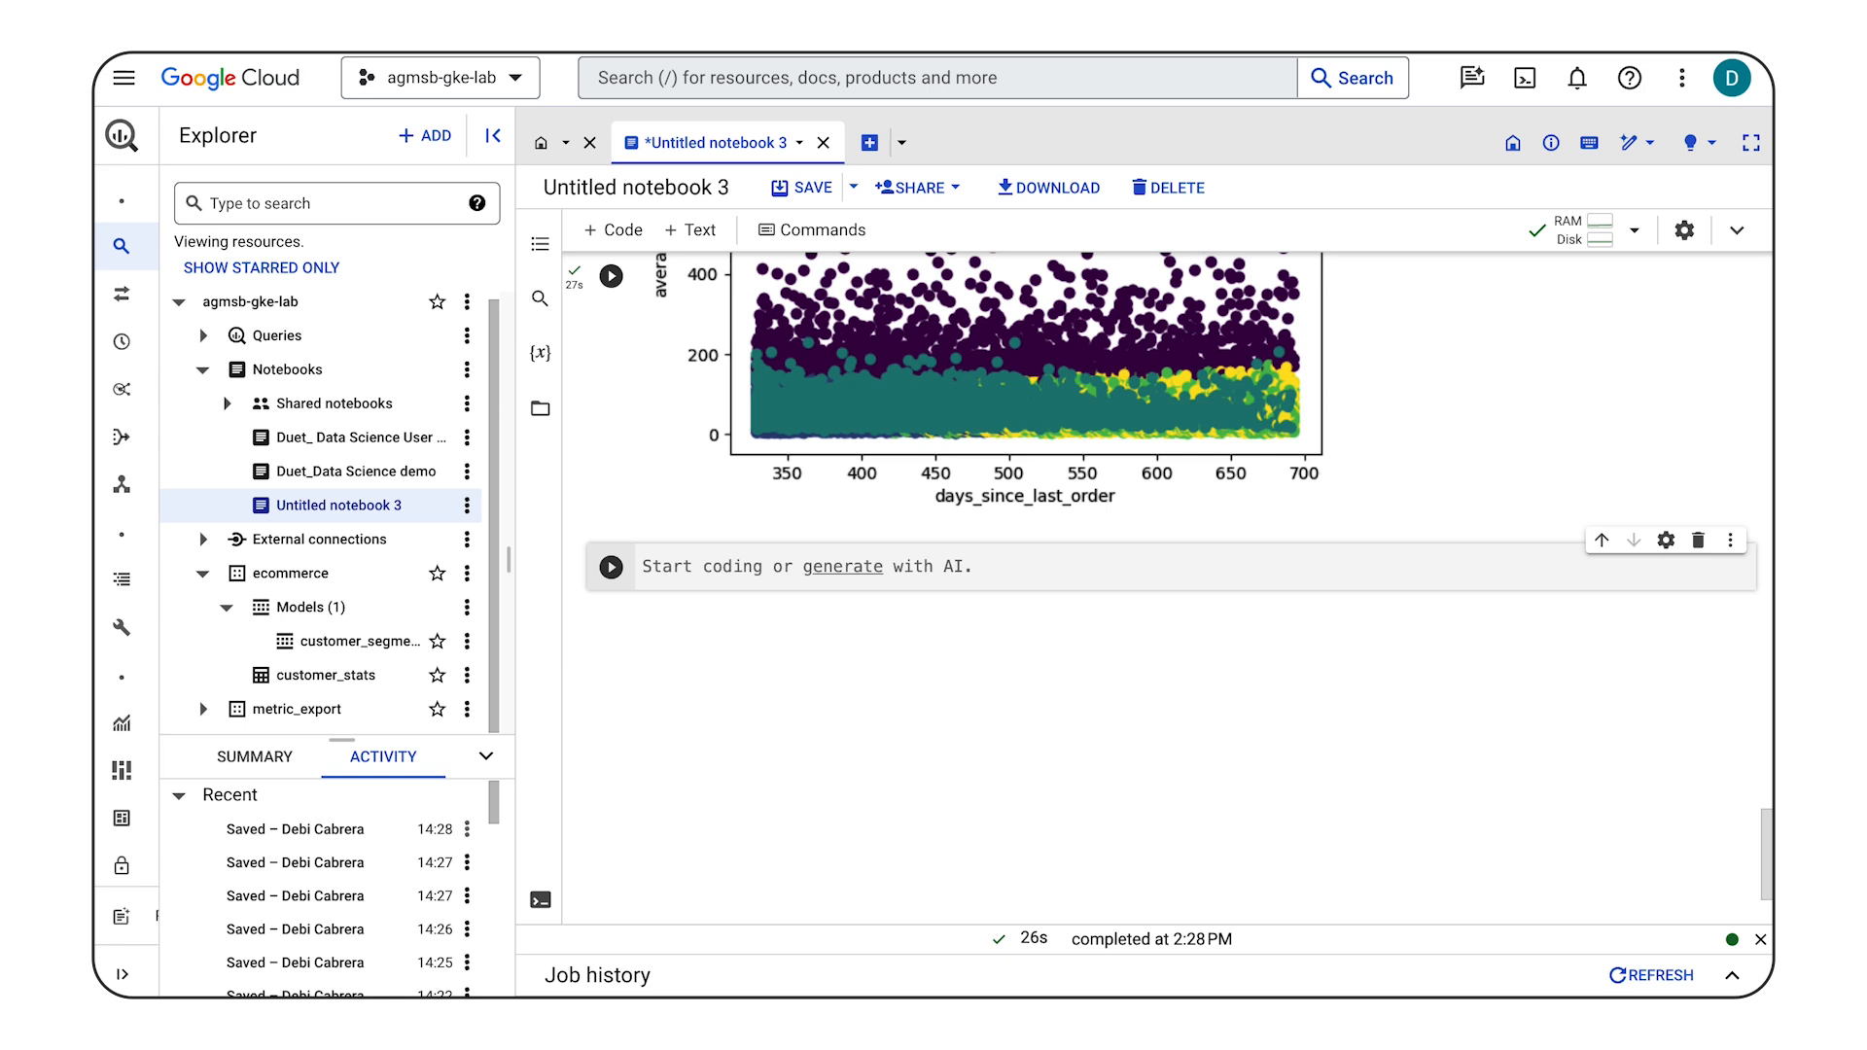
pyautogui.click(957, 574)
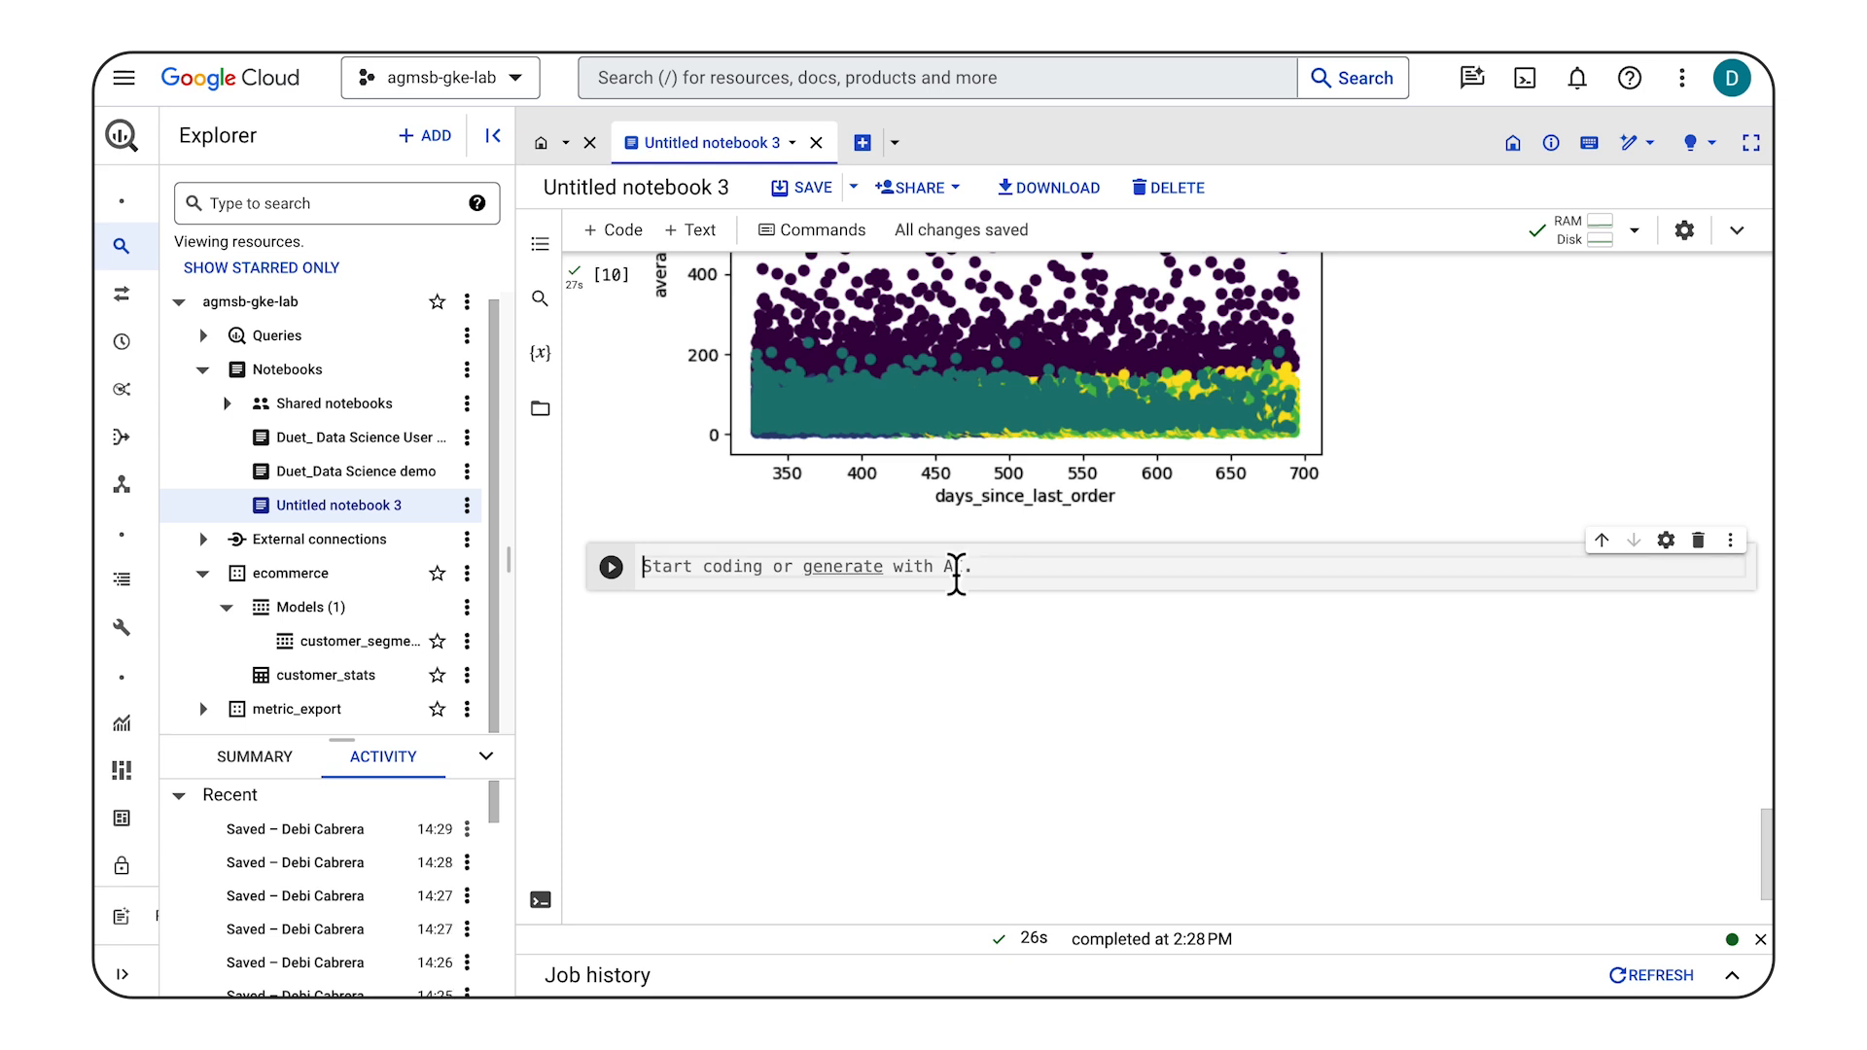
pyautogui.write('query = """ SELECT  CONCAT(\'cluster \', CAST(centroid_id as STRING)) as centroid,  average_spend,  count_orders,  days_since_last_order FROM (  SELECT centroid_id, feature, ROUND(numerical_value, 2) as value  FROM ML.CENTROIDS(MODEL `{0}.{1}`) ) PIVOT (  SUM(value)  FOR feature IN (\'average_spend\',  \'count_orders\', \'days_since_last_order\') ) ORDER BY centroid_id """.format(dataset_name, model_name)   df_centroid = client.query(query).to_dataframe() df_centroid.head()')
pyautogui.scroll(-1, 957, 574)
pyautogui.scroll(1, 957, 574)
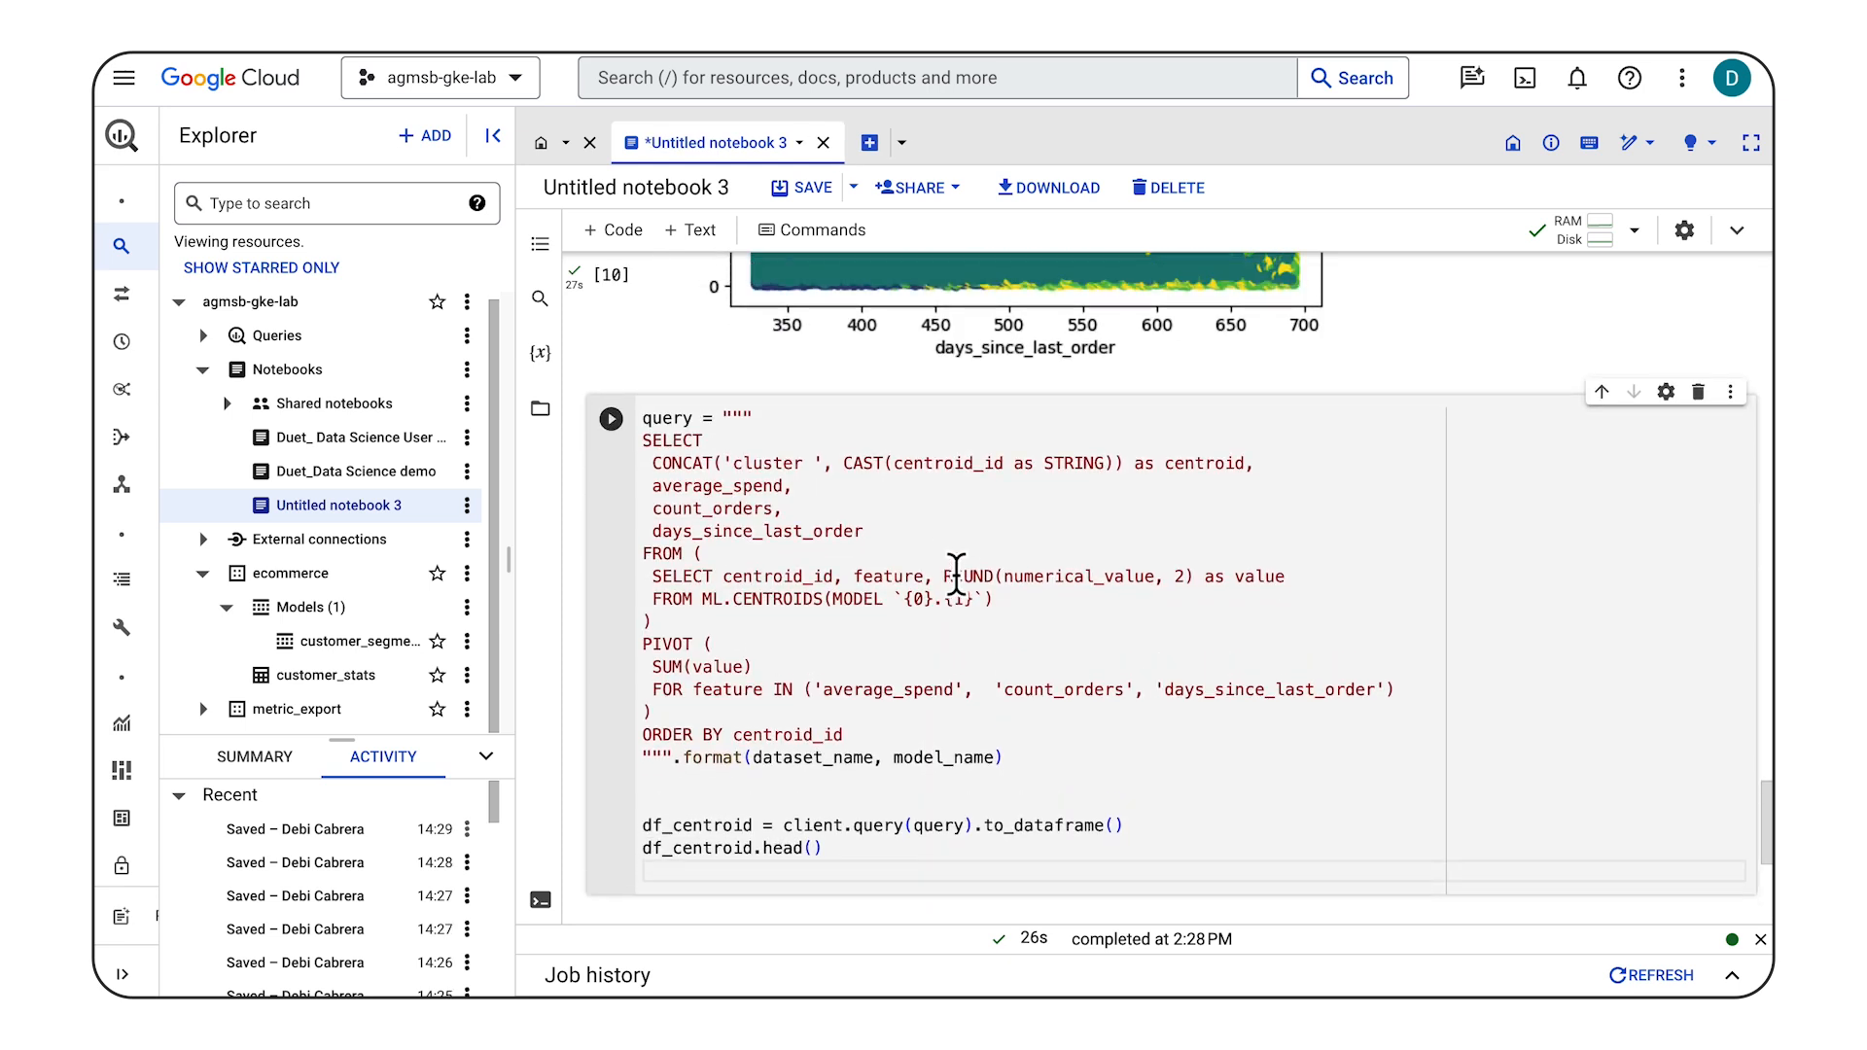
# Step: Run the centroid query cell and review the average spend, order count and days since last order of each cluster
pyautogui.click(611, 419)
pyautogui.scroll(-4, 1466, 724)
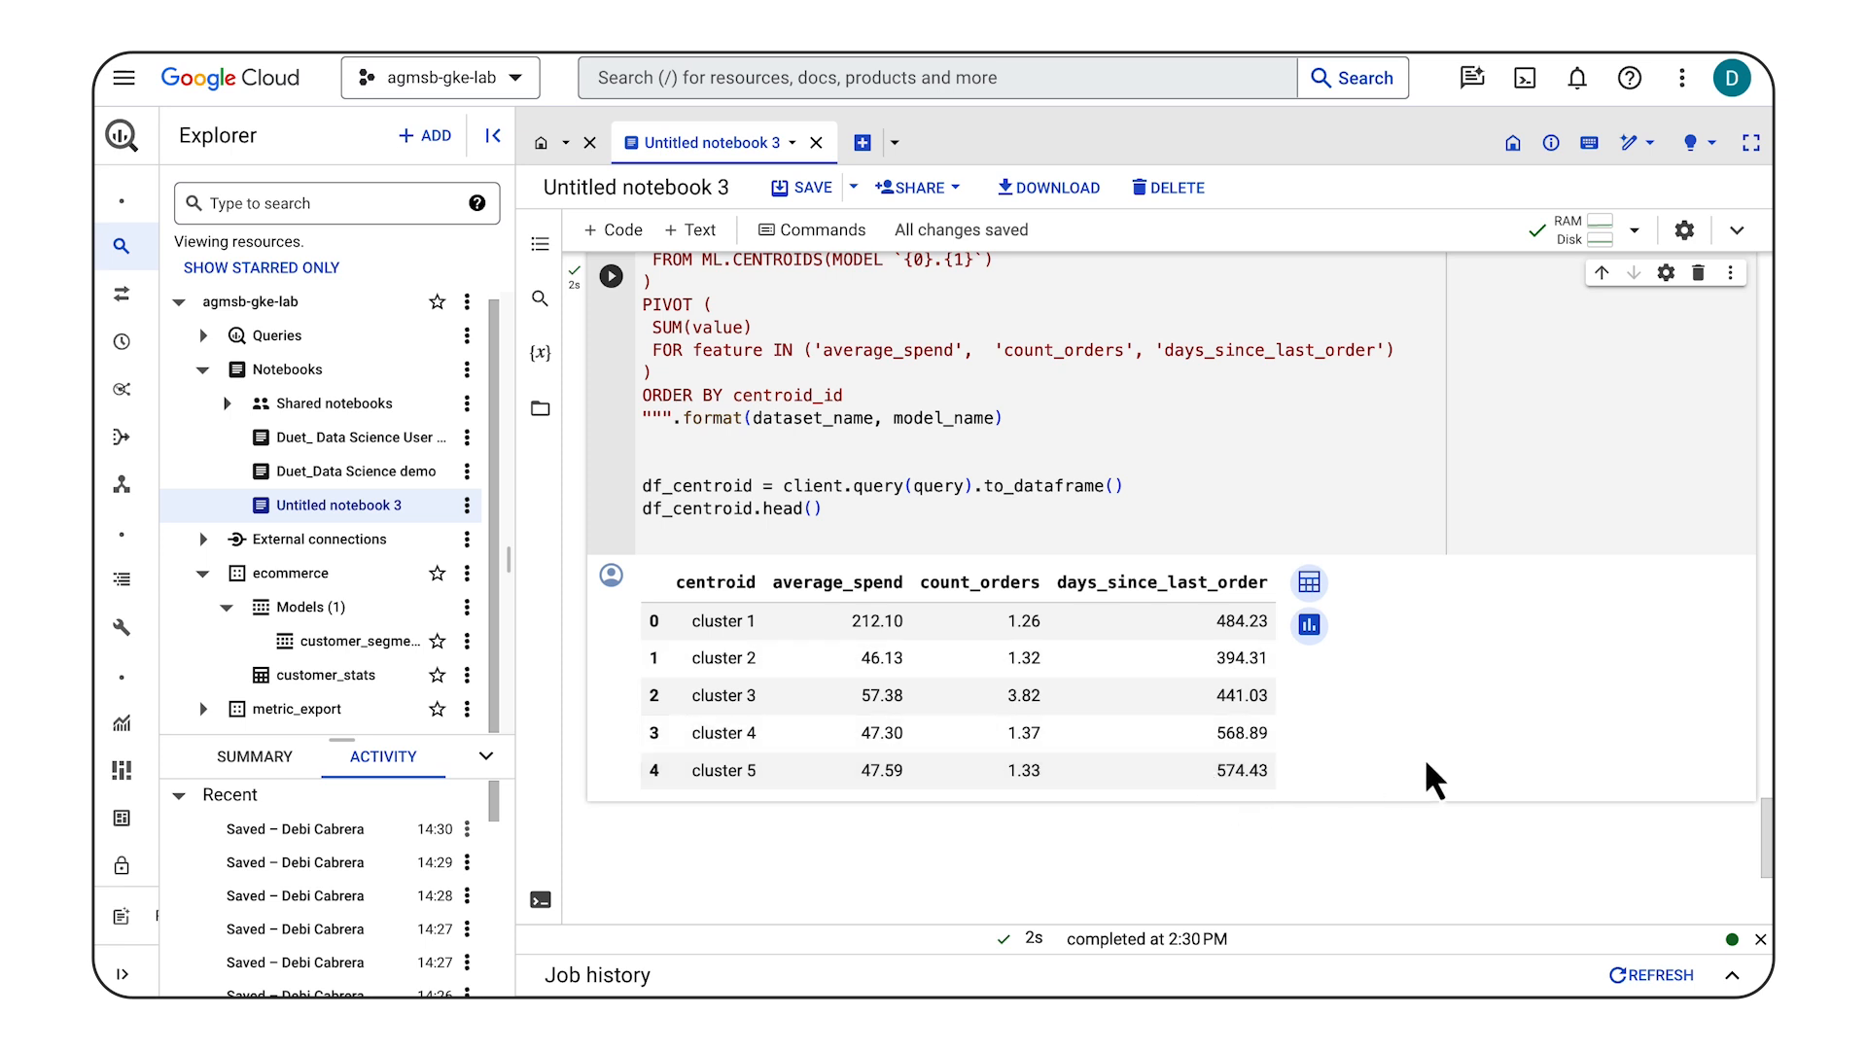
pyautogui.scroll(-2, 1427, 764)
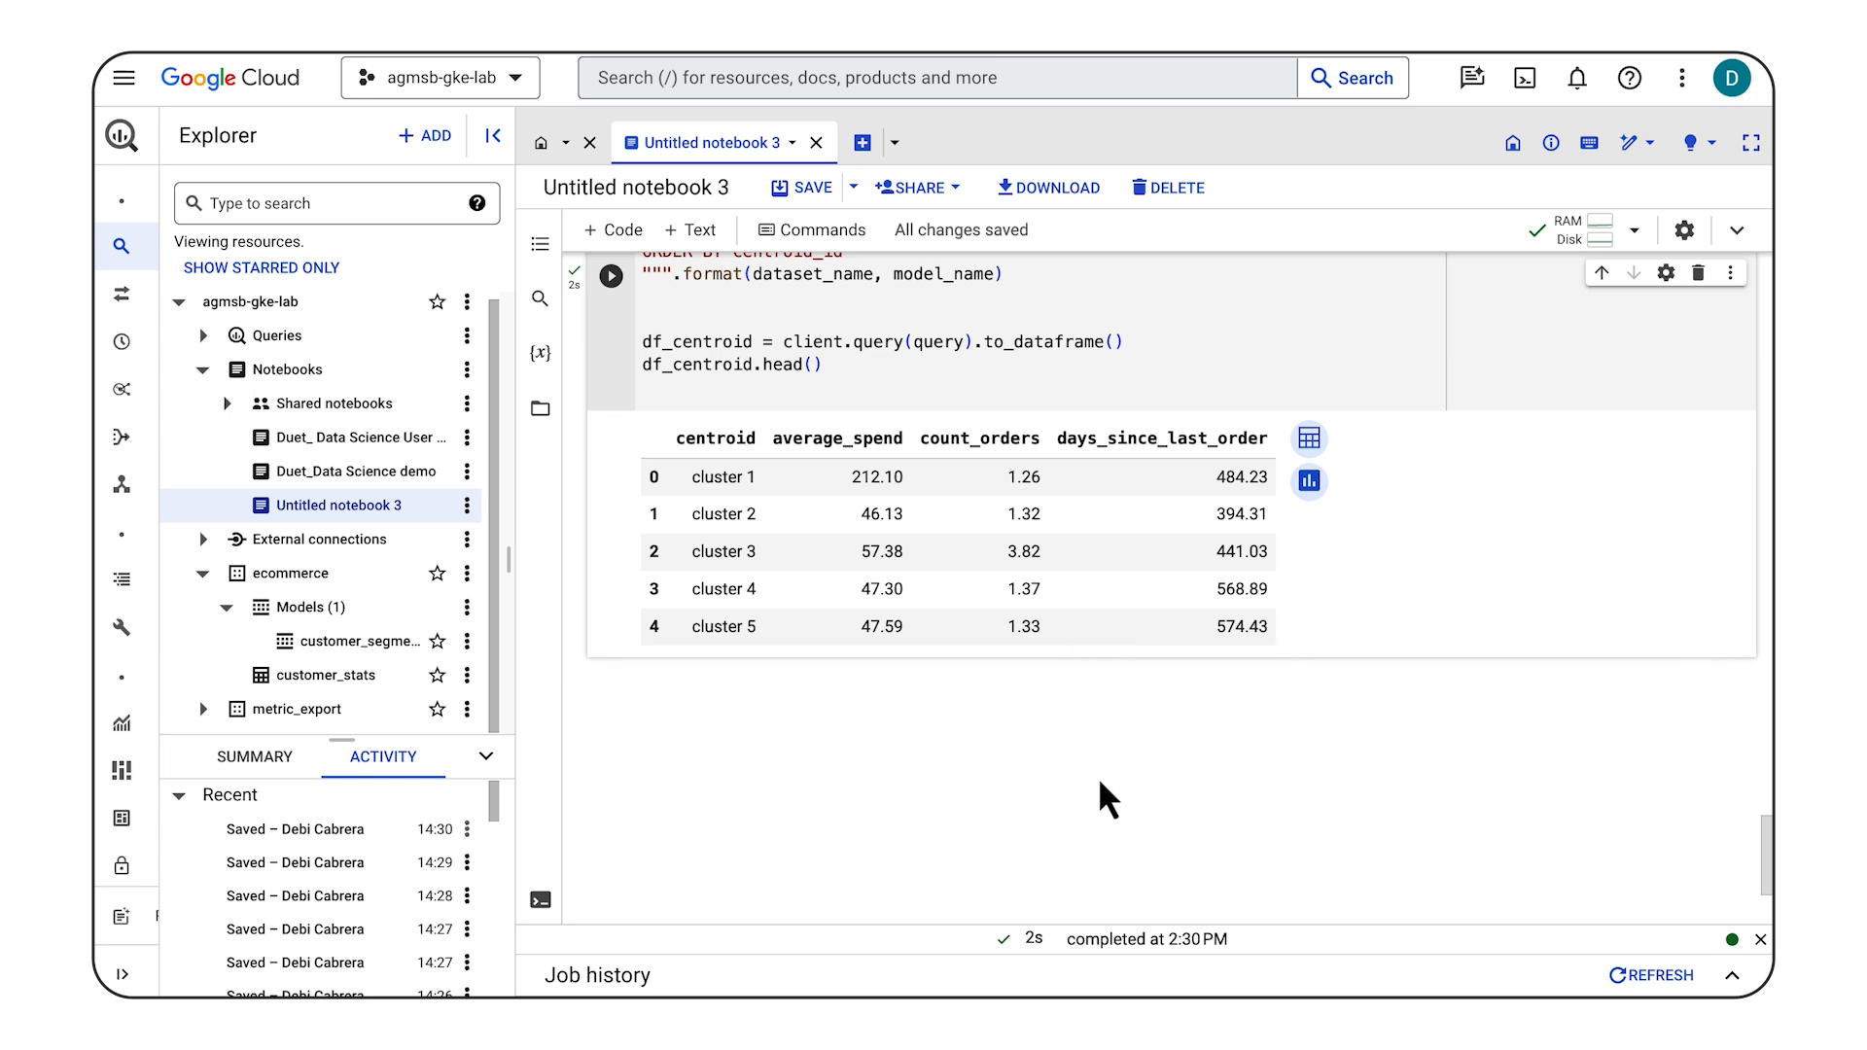
# Step: Add and run a cell that loops over df_query rows, joins each cluster's statistics into the text variable cluster_info and prints it
pyautogui.click(1133, 671)
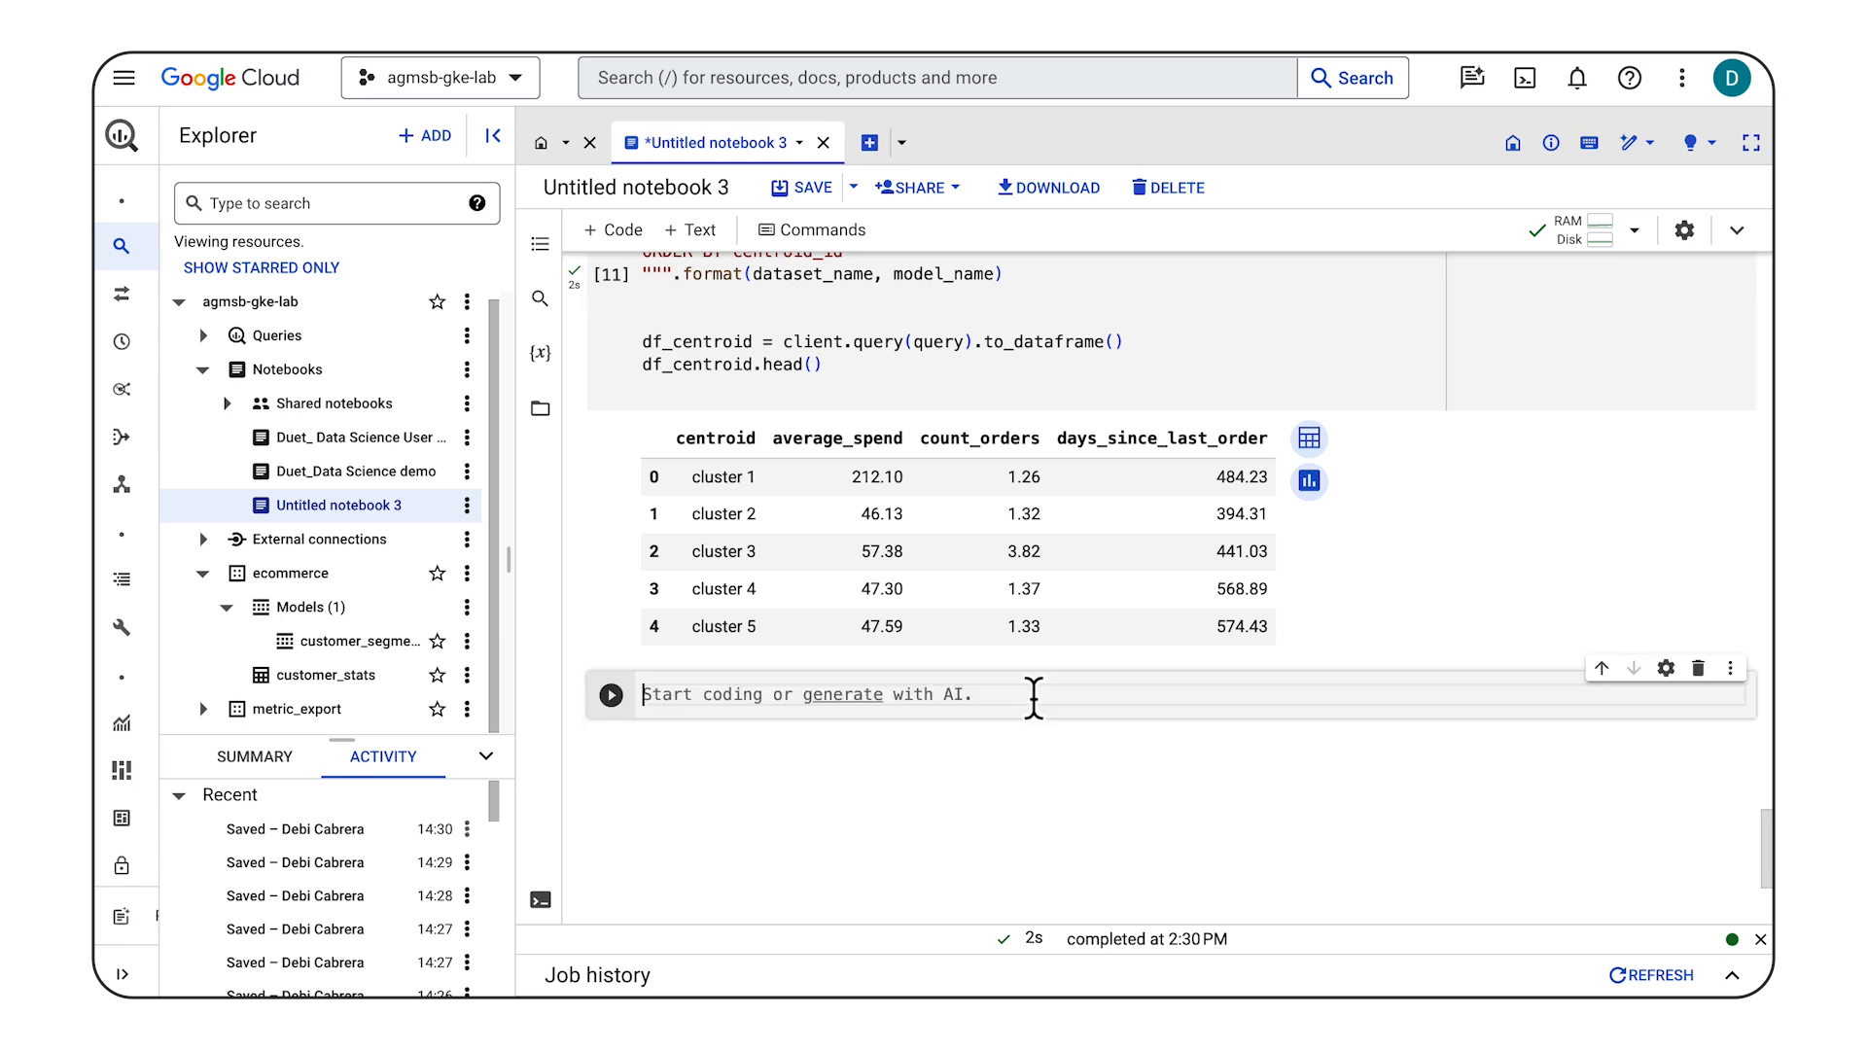
pyautogui.write('df_query = client.query(query).to_dataframe() df_query.to_string(header=False, index=False)   cluster_info = [] for i, row in df_query.iterrows():  cluster_info.append("{0}, average spend ${2}, count of orders per person {1}, days since last order {3}"    .format(row["centroid"], row["count_orders"], row["average_spend"], row["days_since_last_order"]) )   cluster_info = (str.join("\\n", cluster_info)) print(cluster_info)')
pyautogui.scroll(-1, 1034, 698)
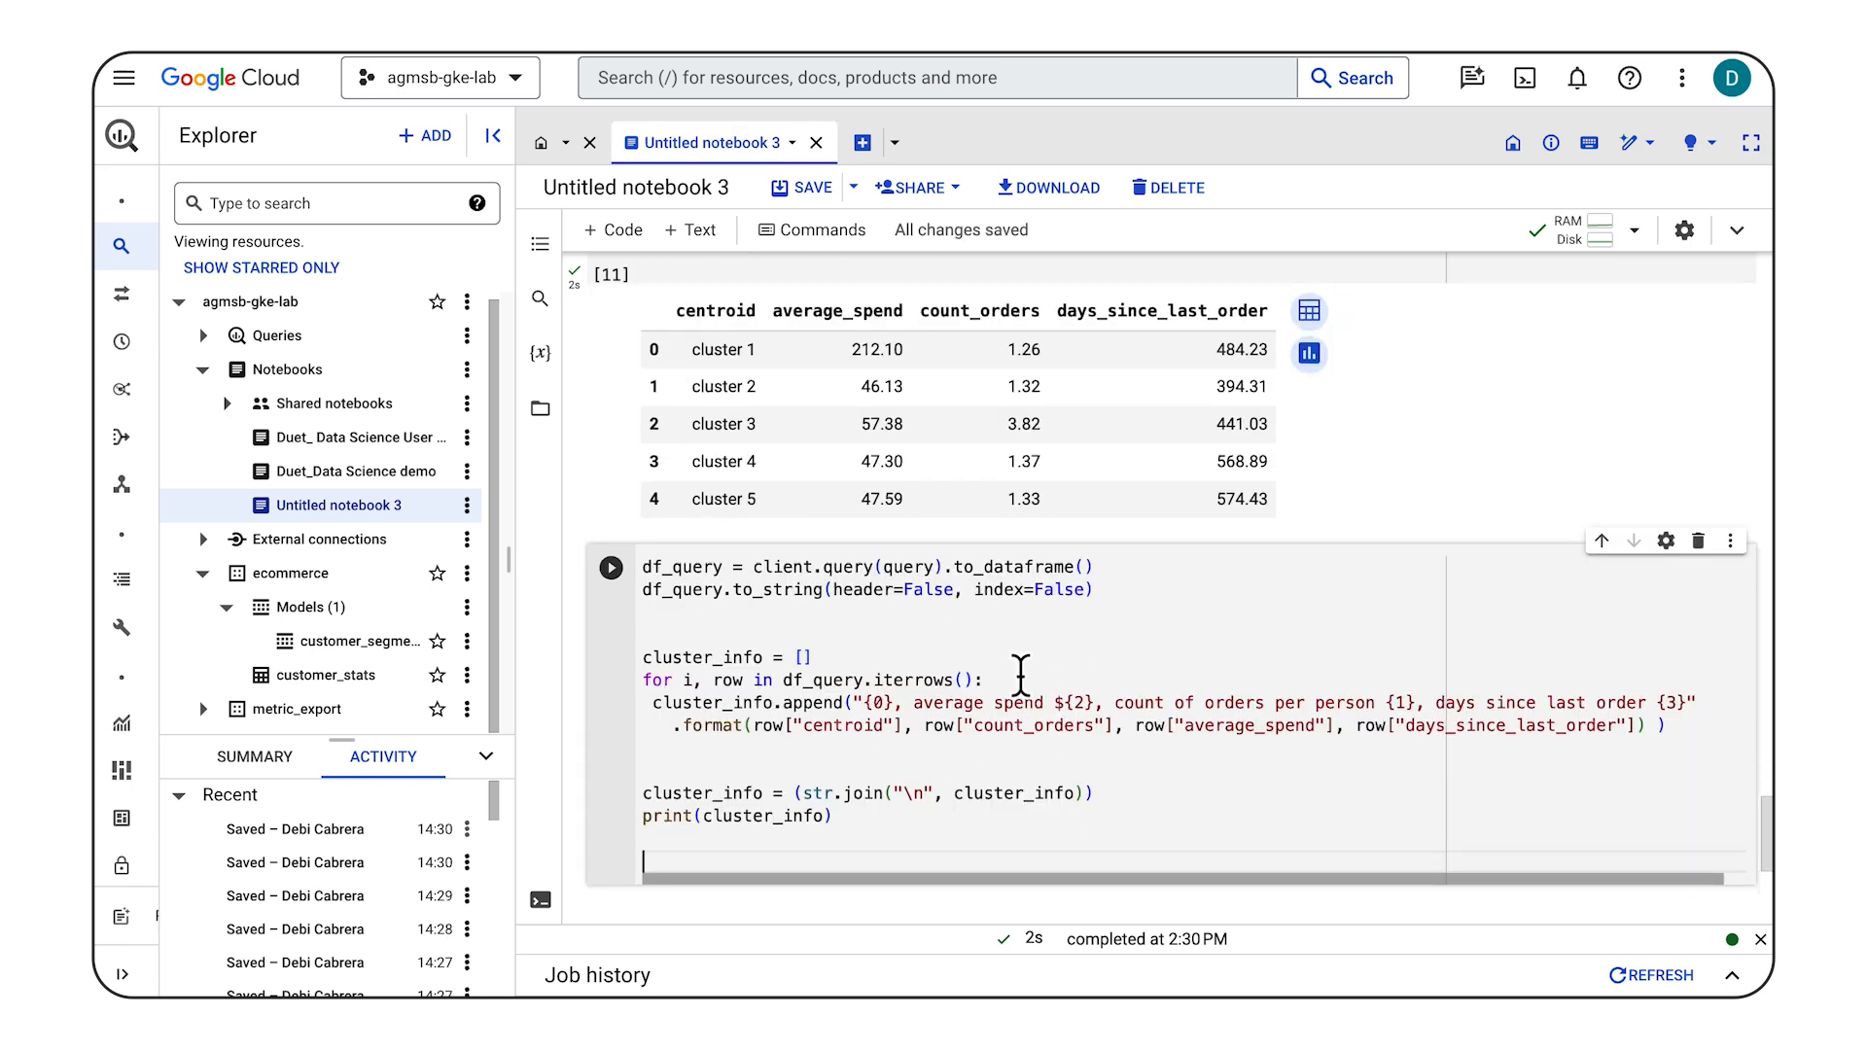
pyautogui.hotkey('ctrl', 'Return')
pyautogui.scroll(-2, 818, 699)
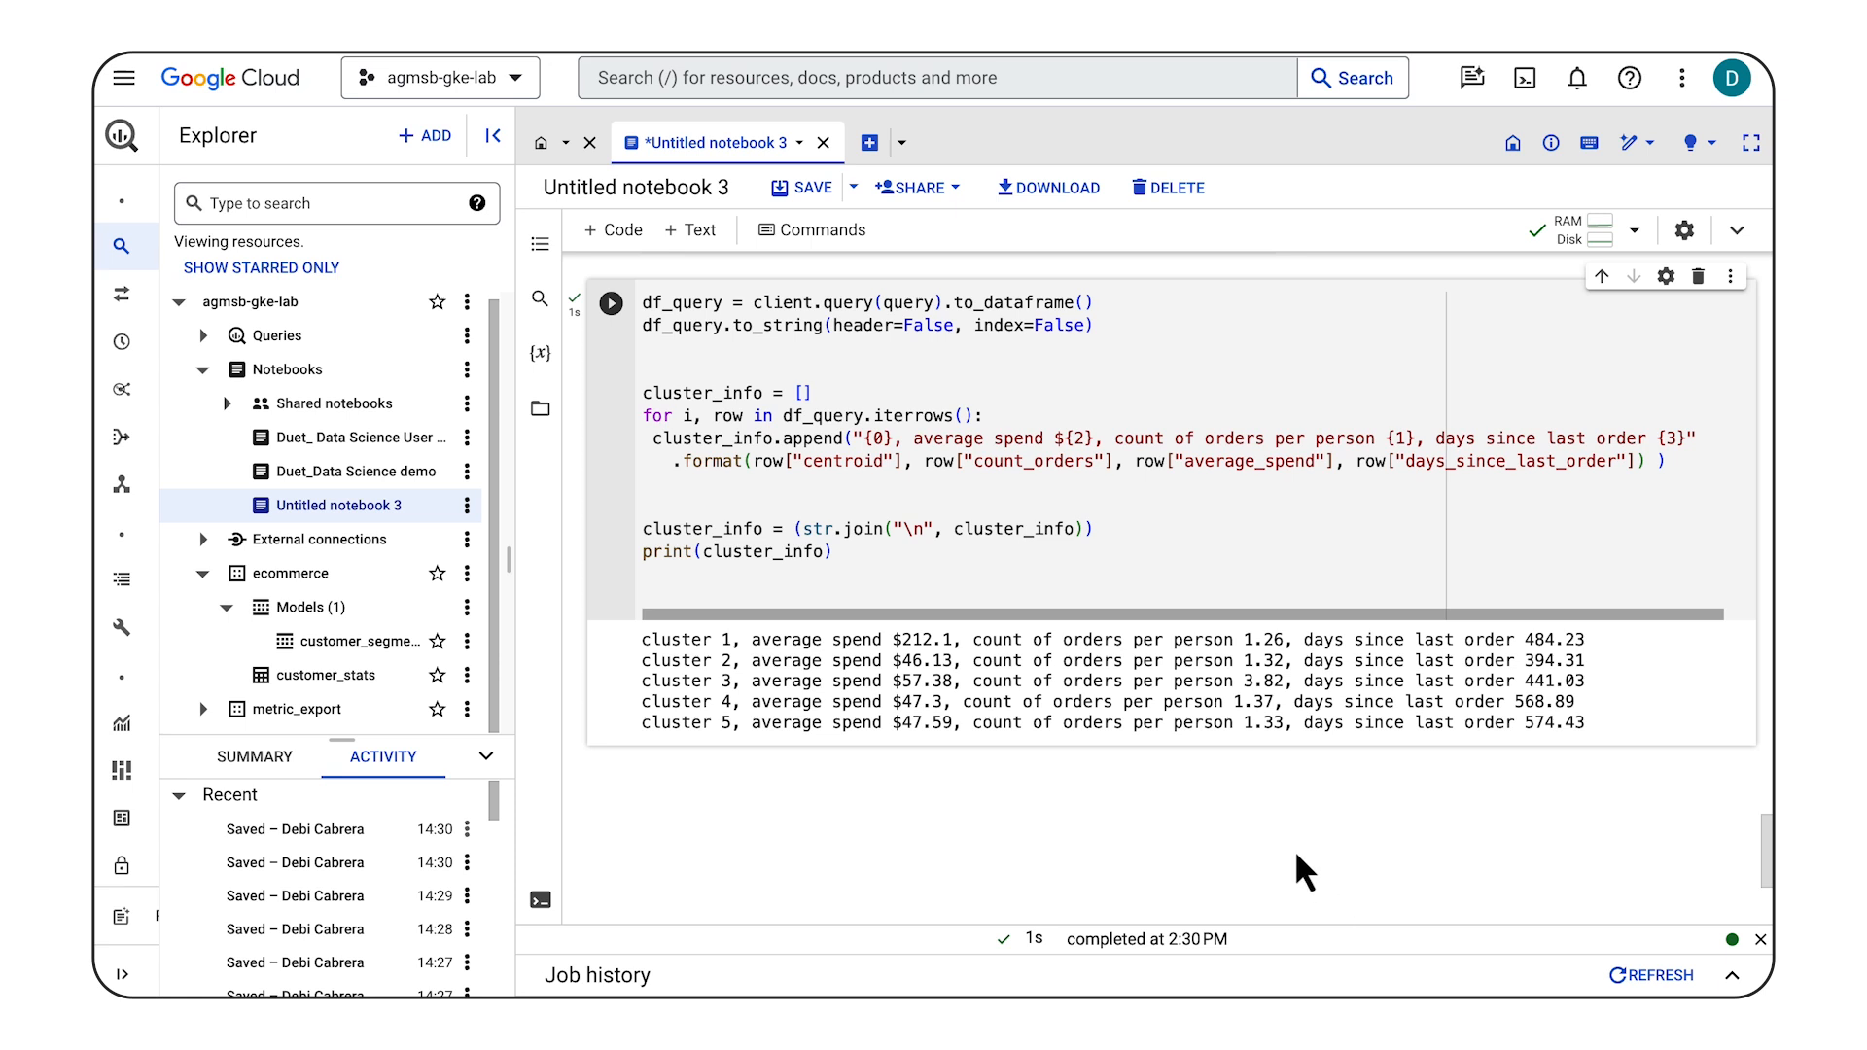
# Step: Add and run a cell defining prompt: a creative brand strategist gives each cluster in {cluster_info} a Title, Persona and Next Marketing Step
pyautogui.click(1116, 754)
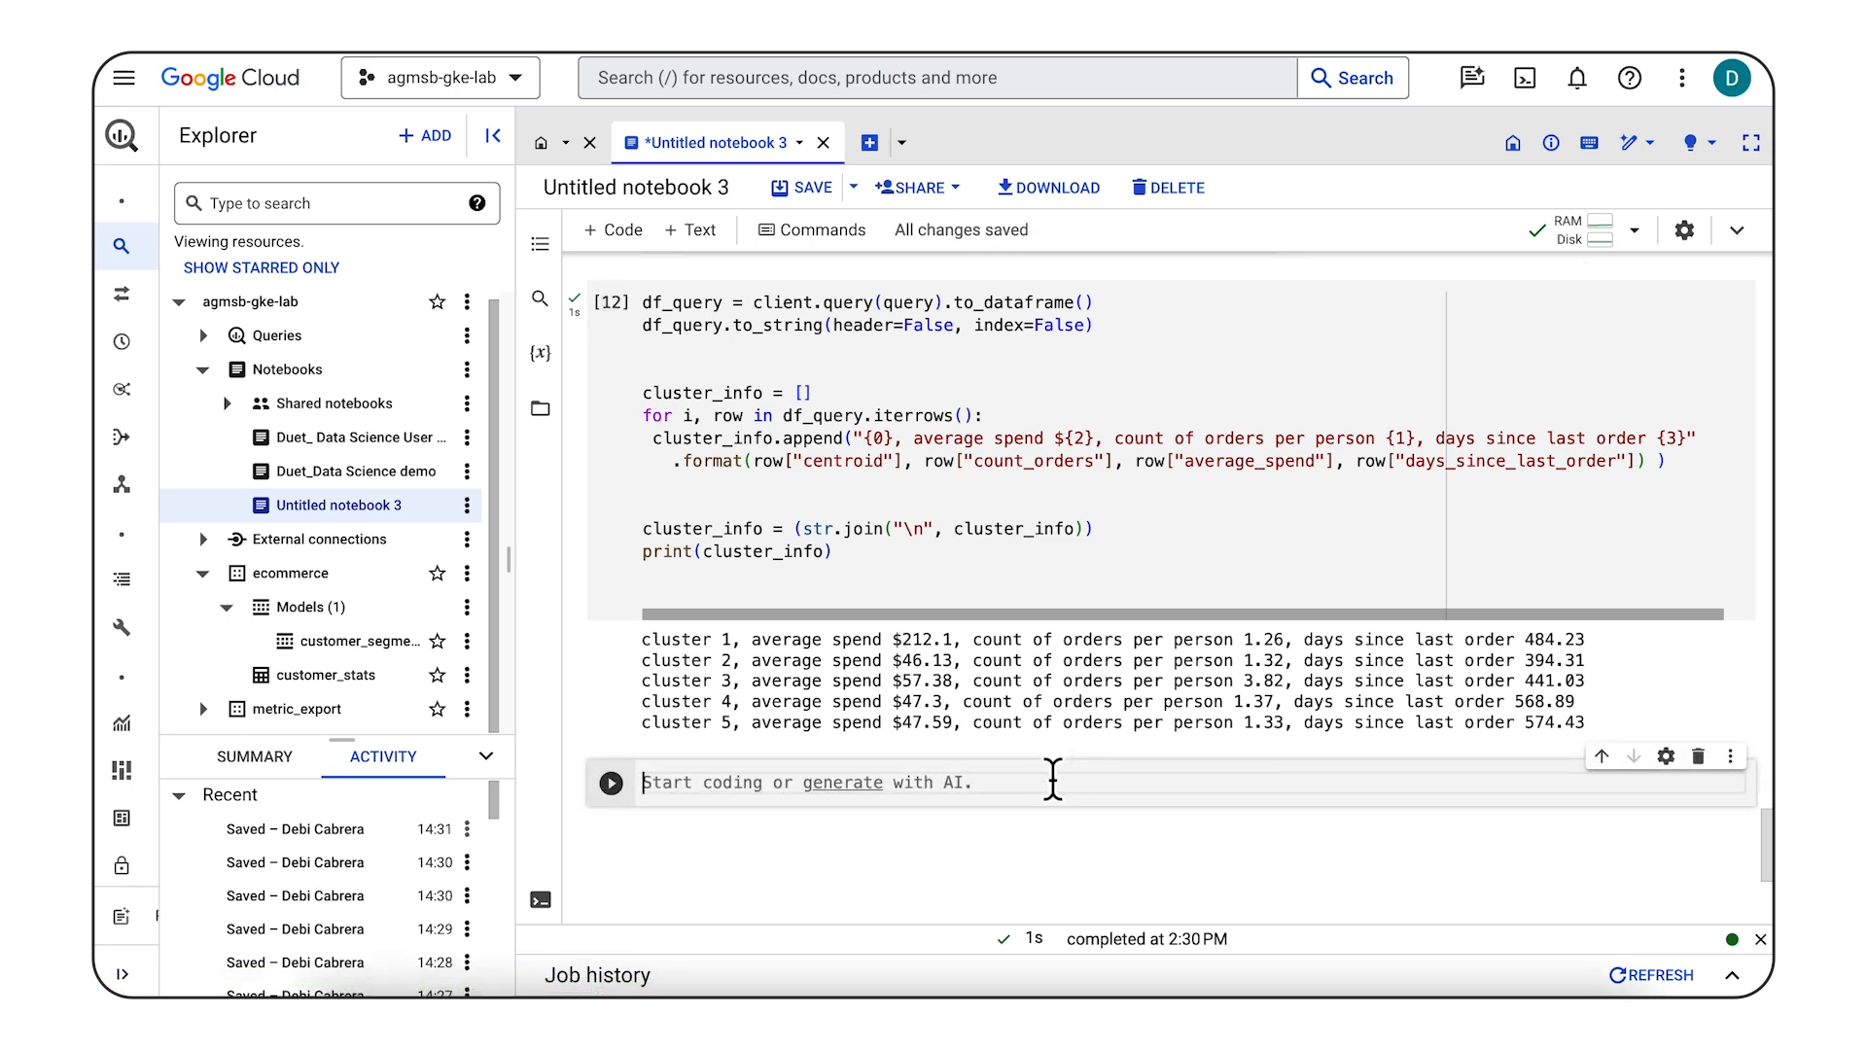
pyautogui.write('prompt = f""" You\'re a creative brand strategist, given the following clusters, come up with \\ creative brand persona, a catchy title, and next marketing action, \\ explained step by step.   Clusters: {cluster_info}   For each Cluster: * Title: * Persona: * Next Marketing Step: """')
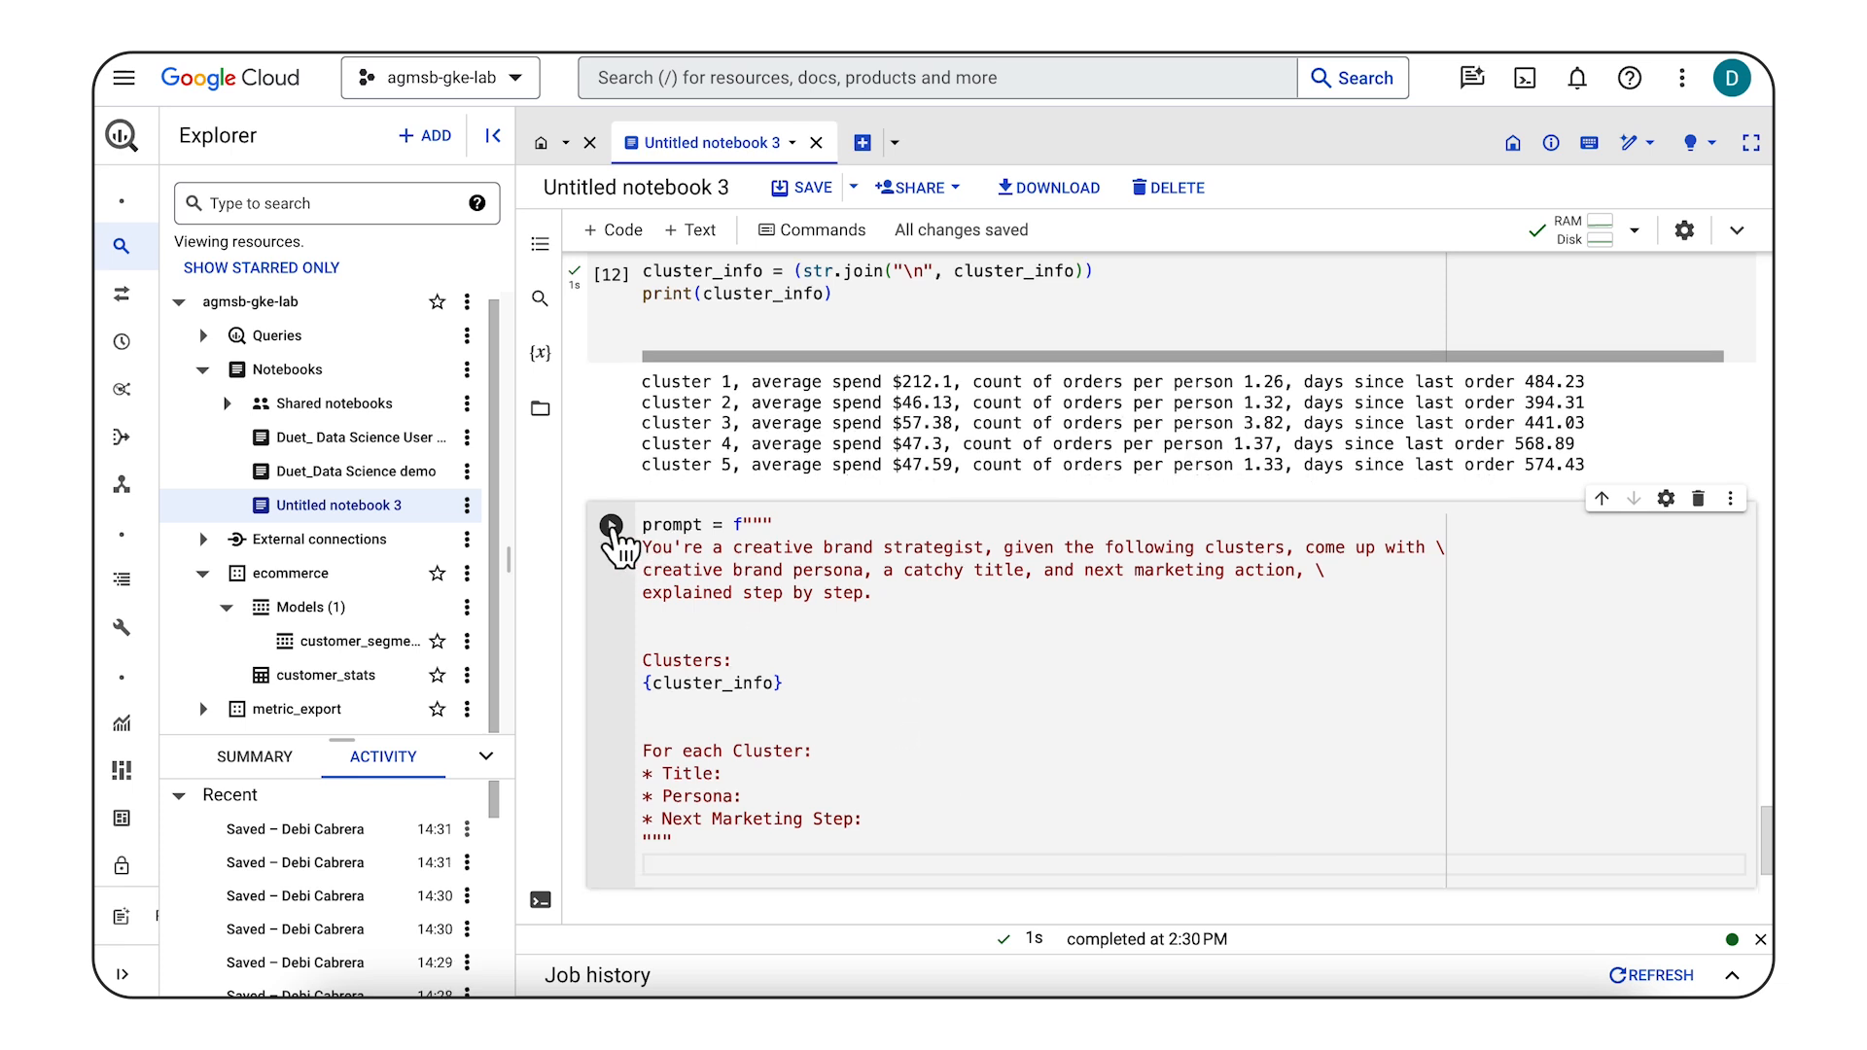
pyautogui.click(611, 526)
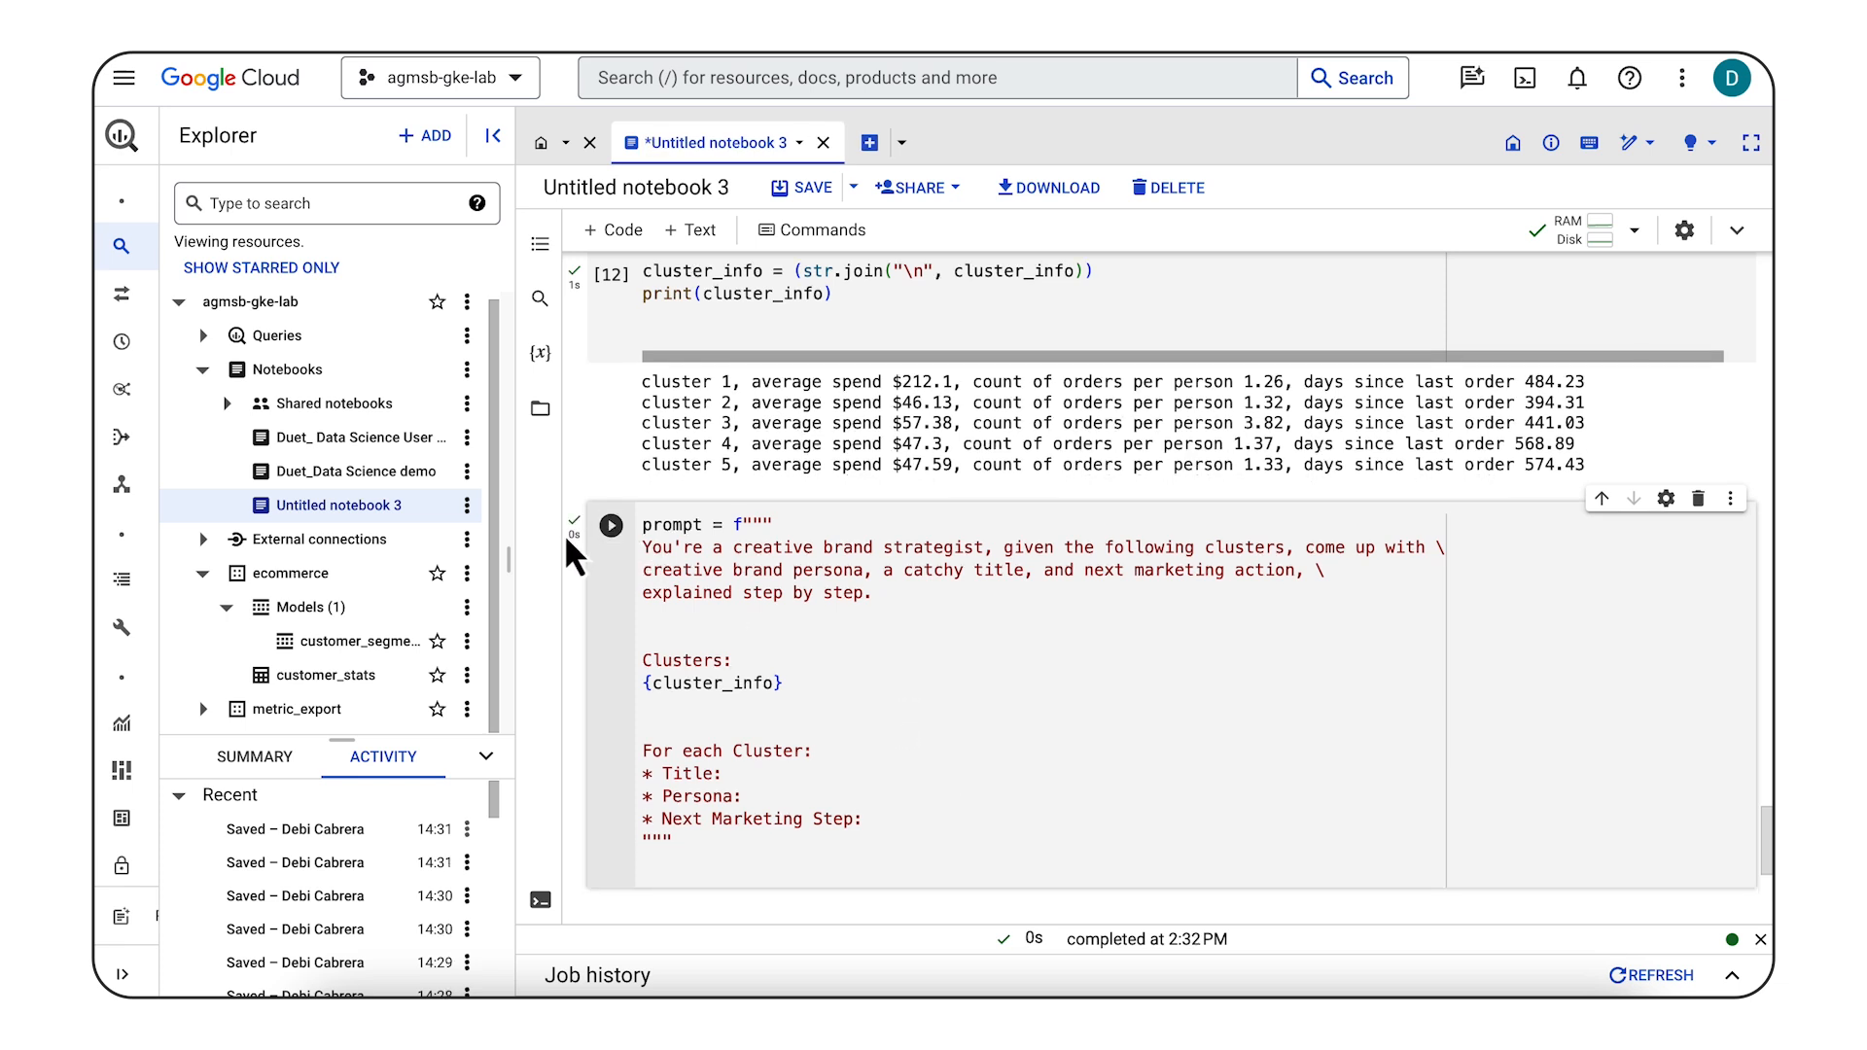
pyautogui.scroll(-2, 1206, 730)
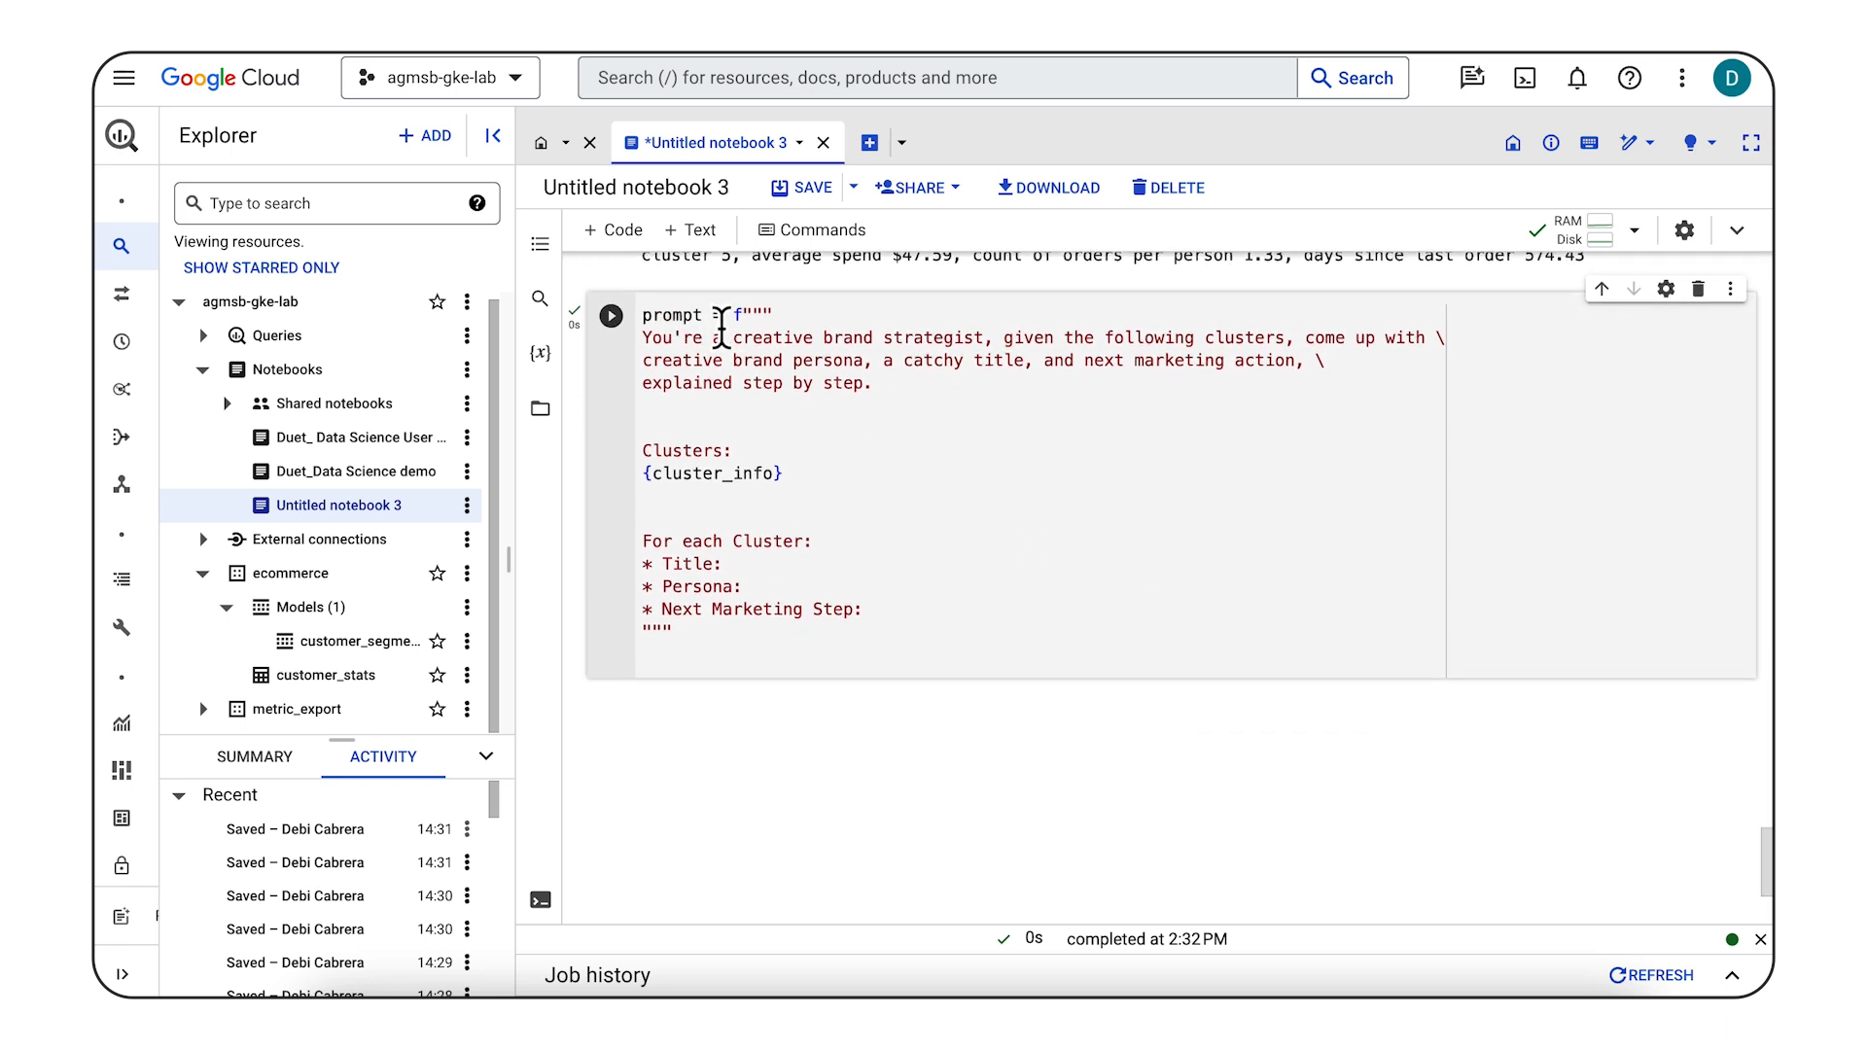
# Step: Generate with AI and run a cell calling Vertex AI's PaLM2 text-bison on the variable prompt, with max_output_tokens=1024 and temperature=0.4
pyautogui.scroll(-1, 1099, 521)
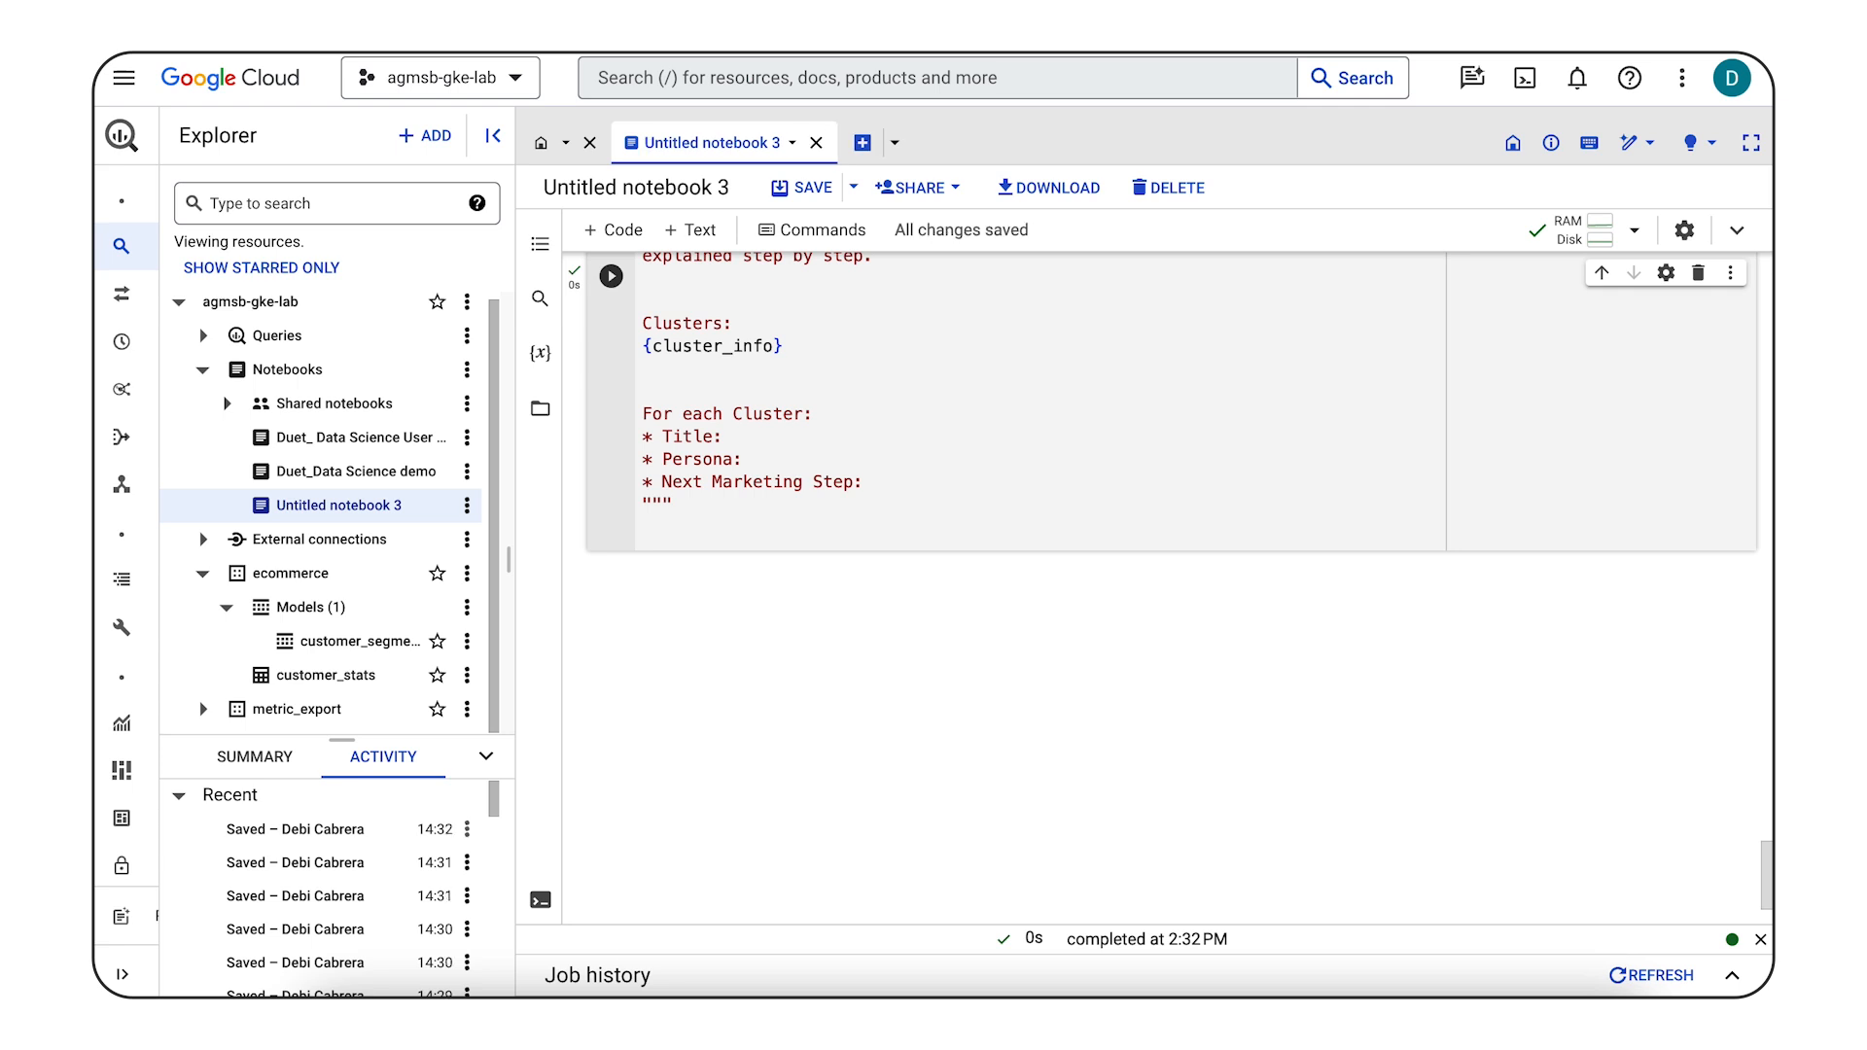
pyautogui.click(1094, 568)
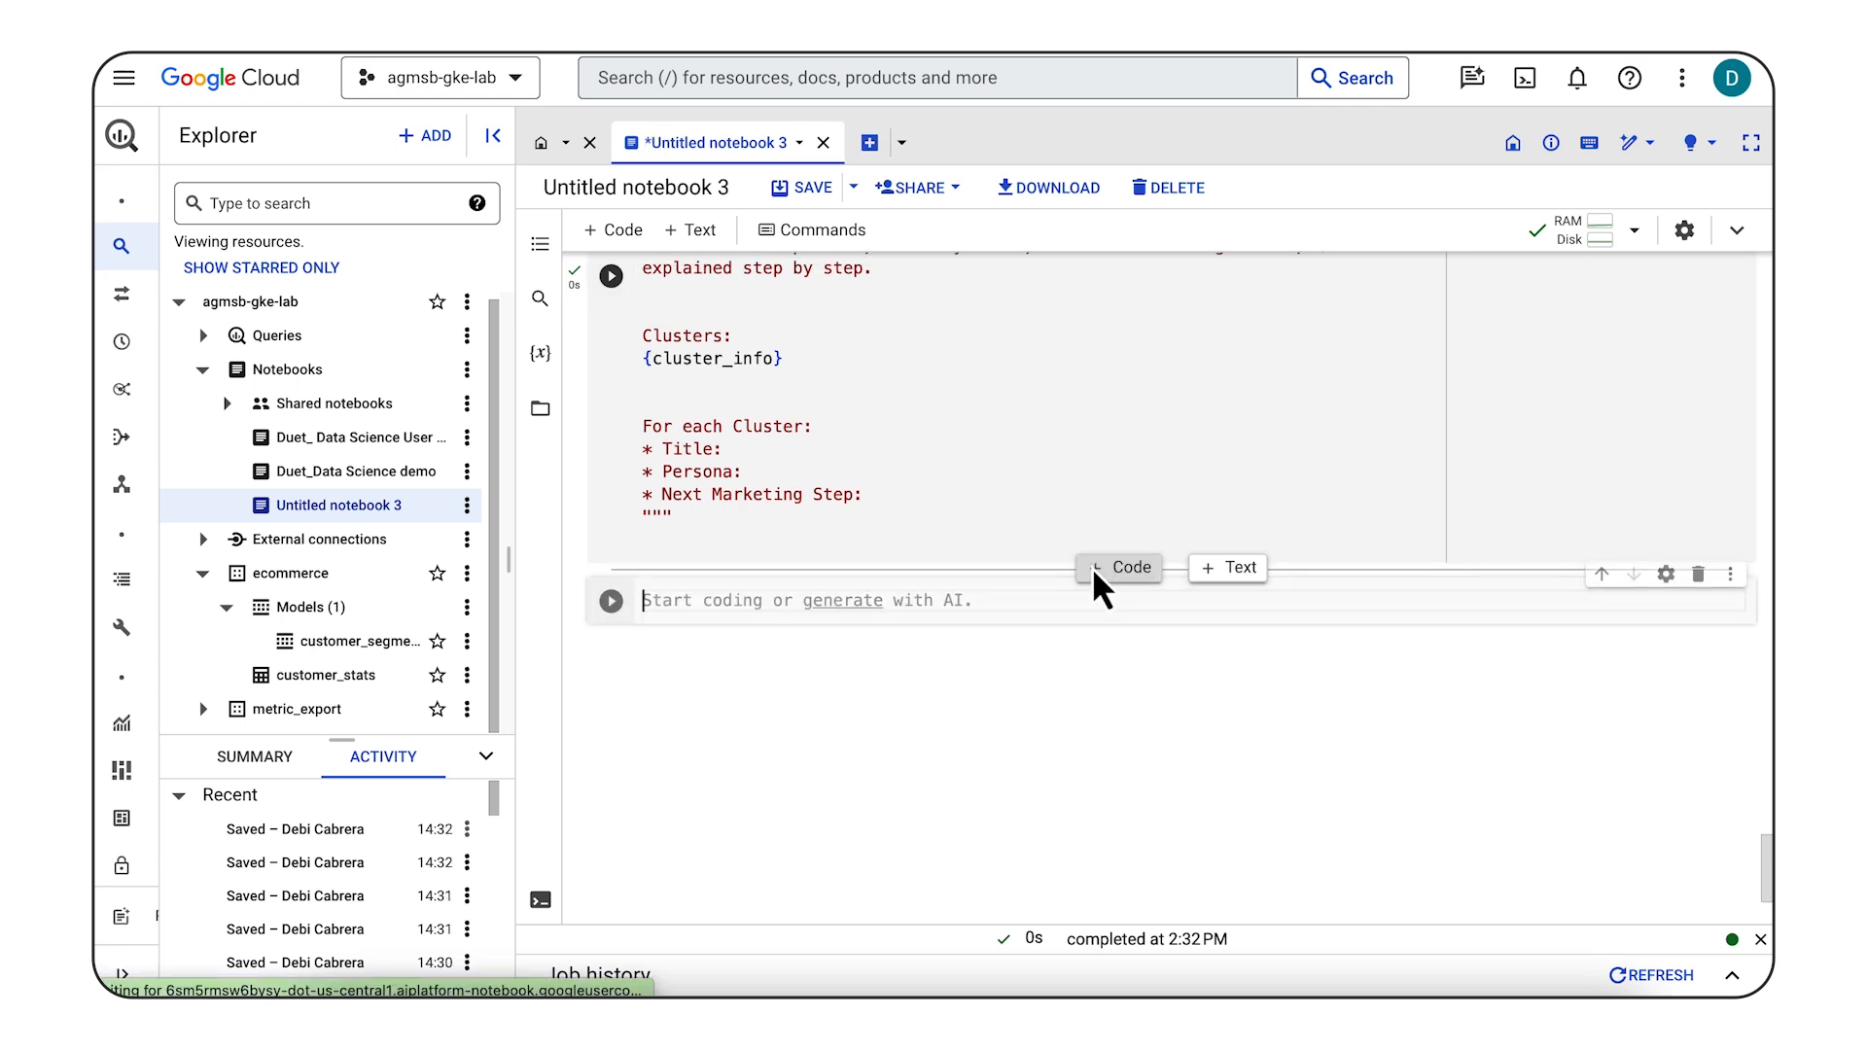
pyautogui.click(868, 616)
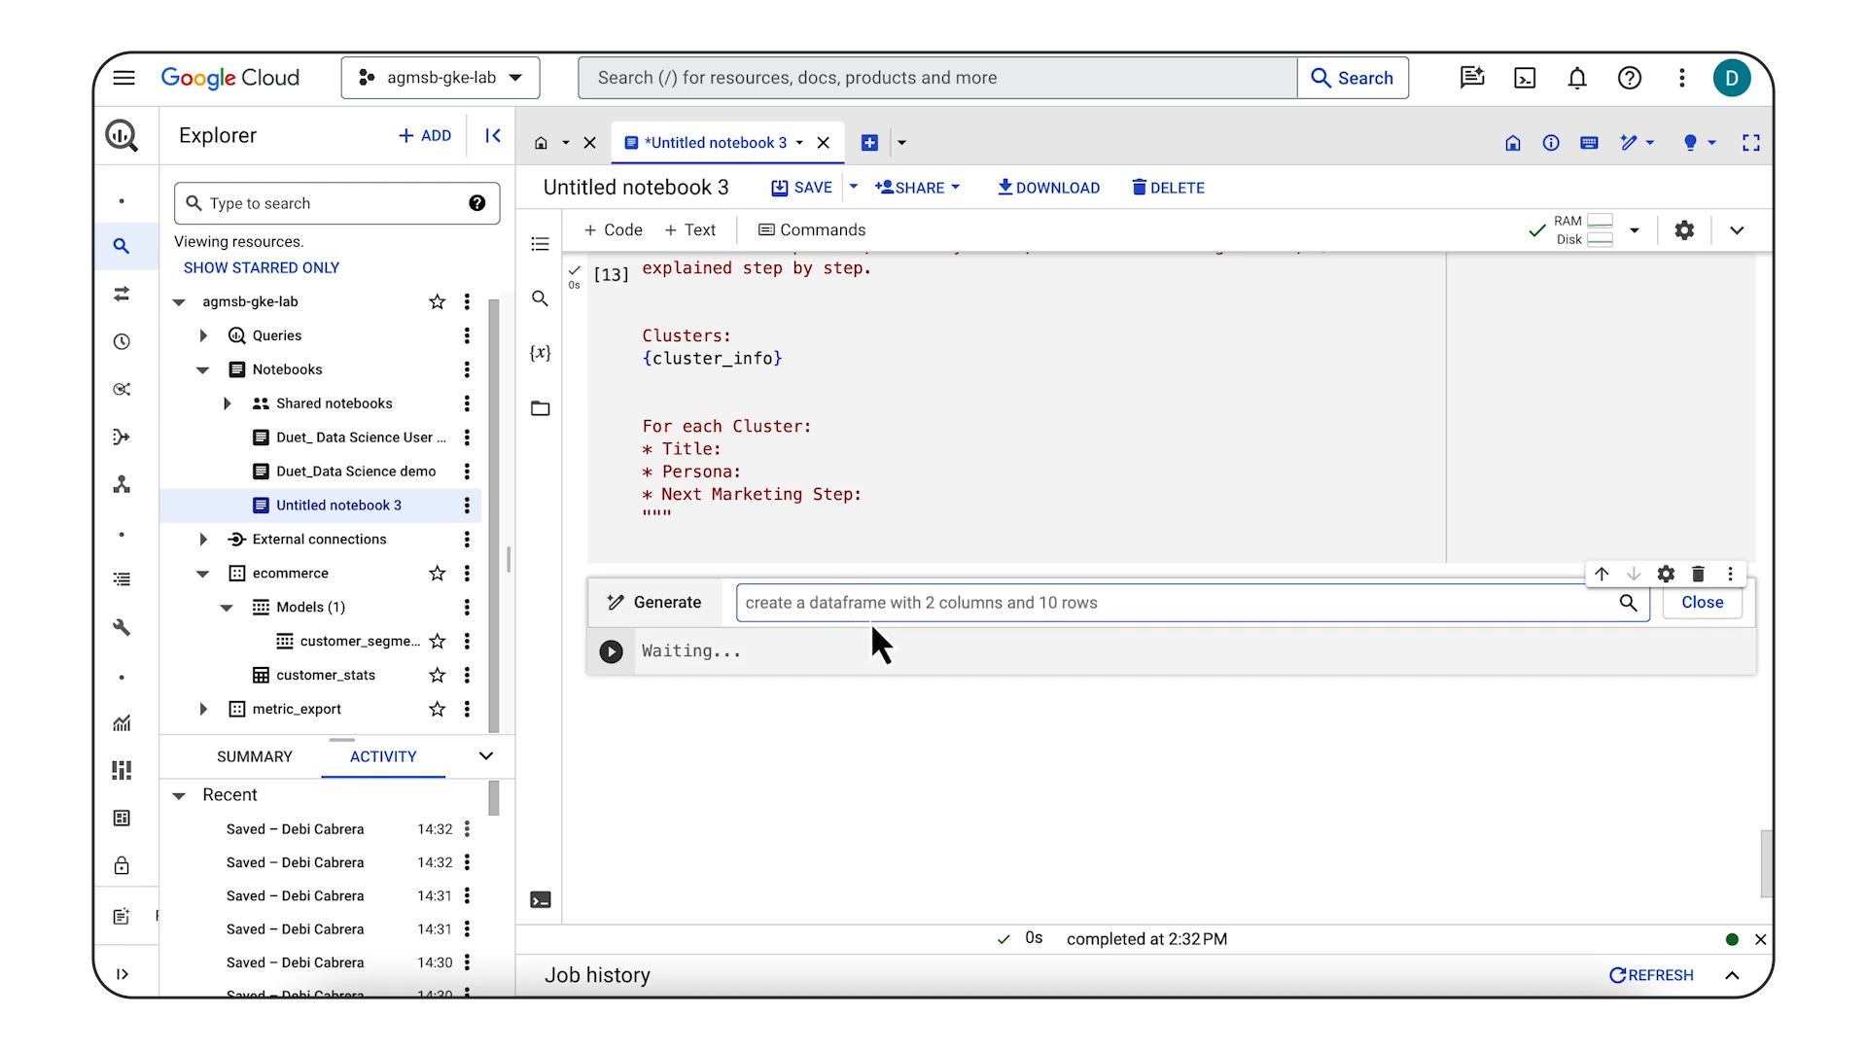
pyautogui.hotkey('ctrl', 'v')
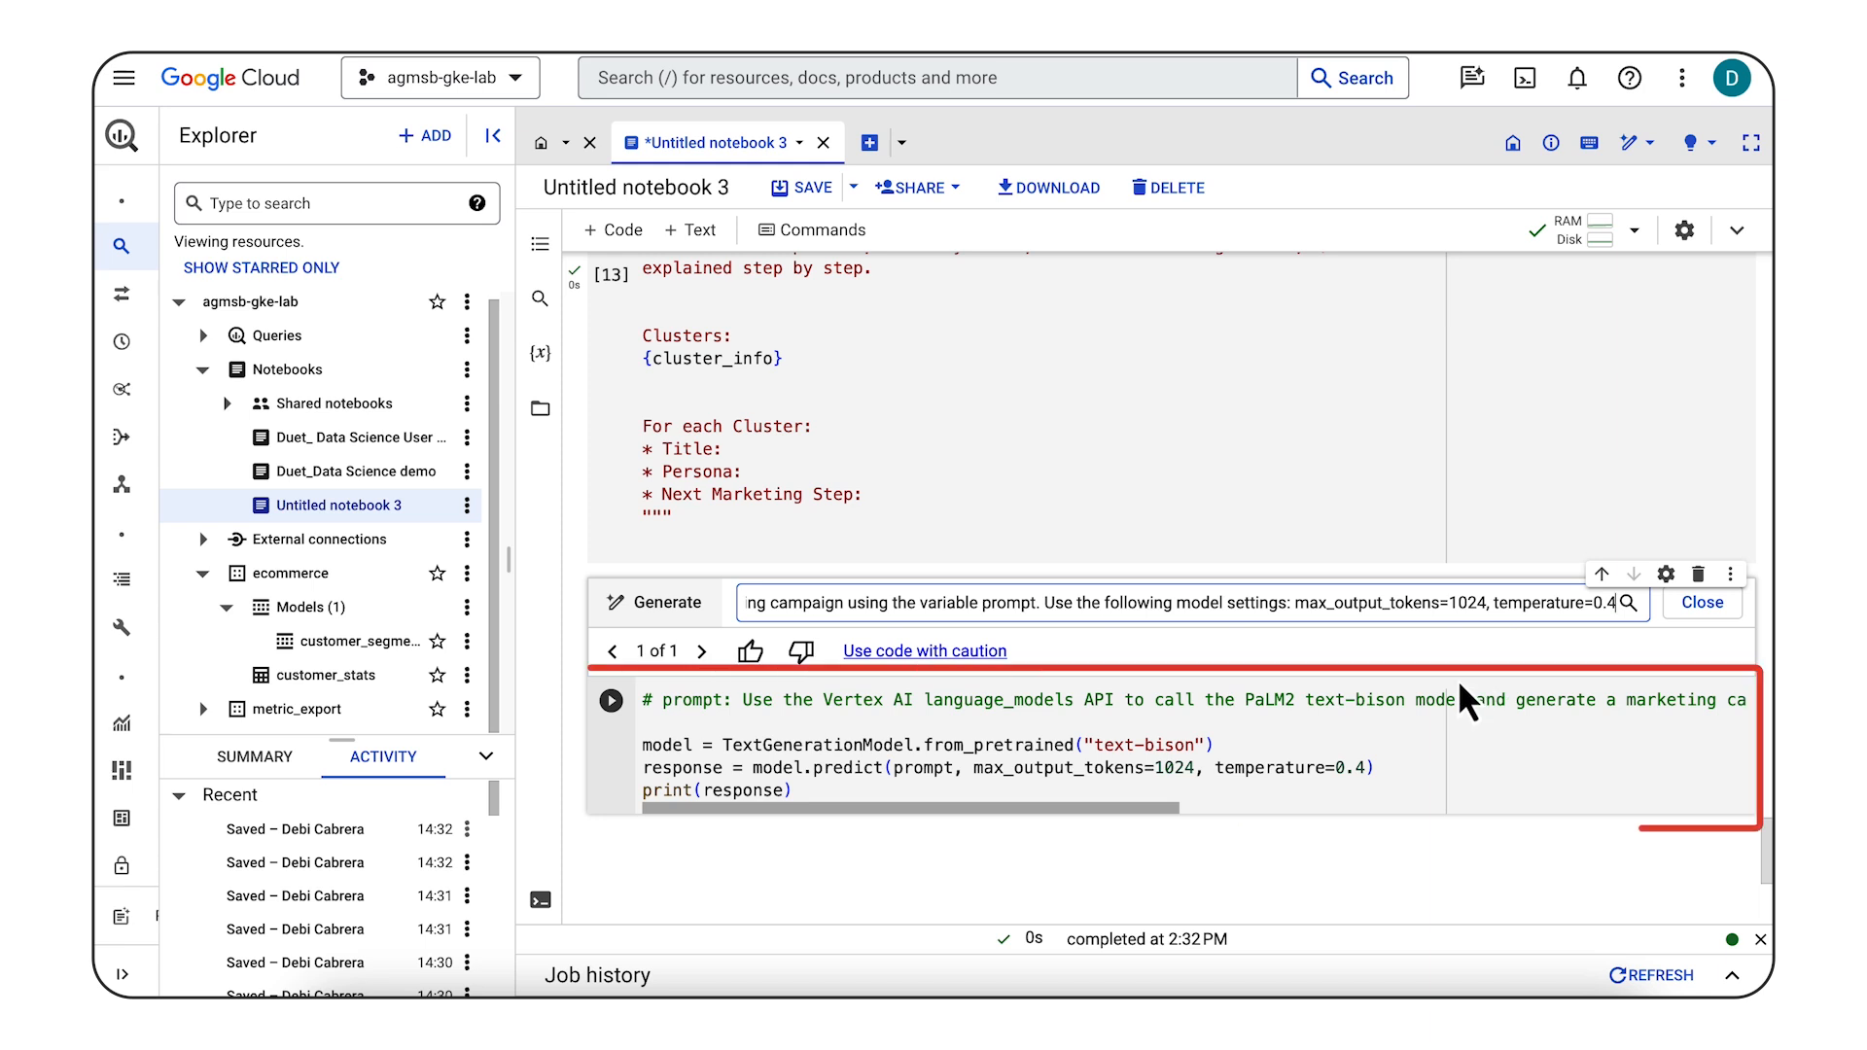
pyautogui.scroll(-1, 1242, 704)
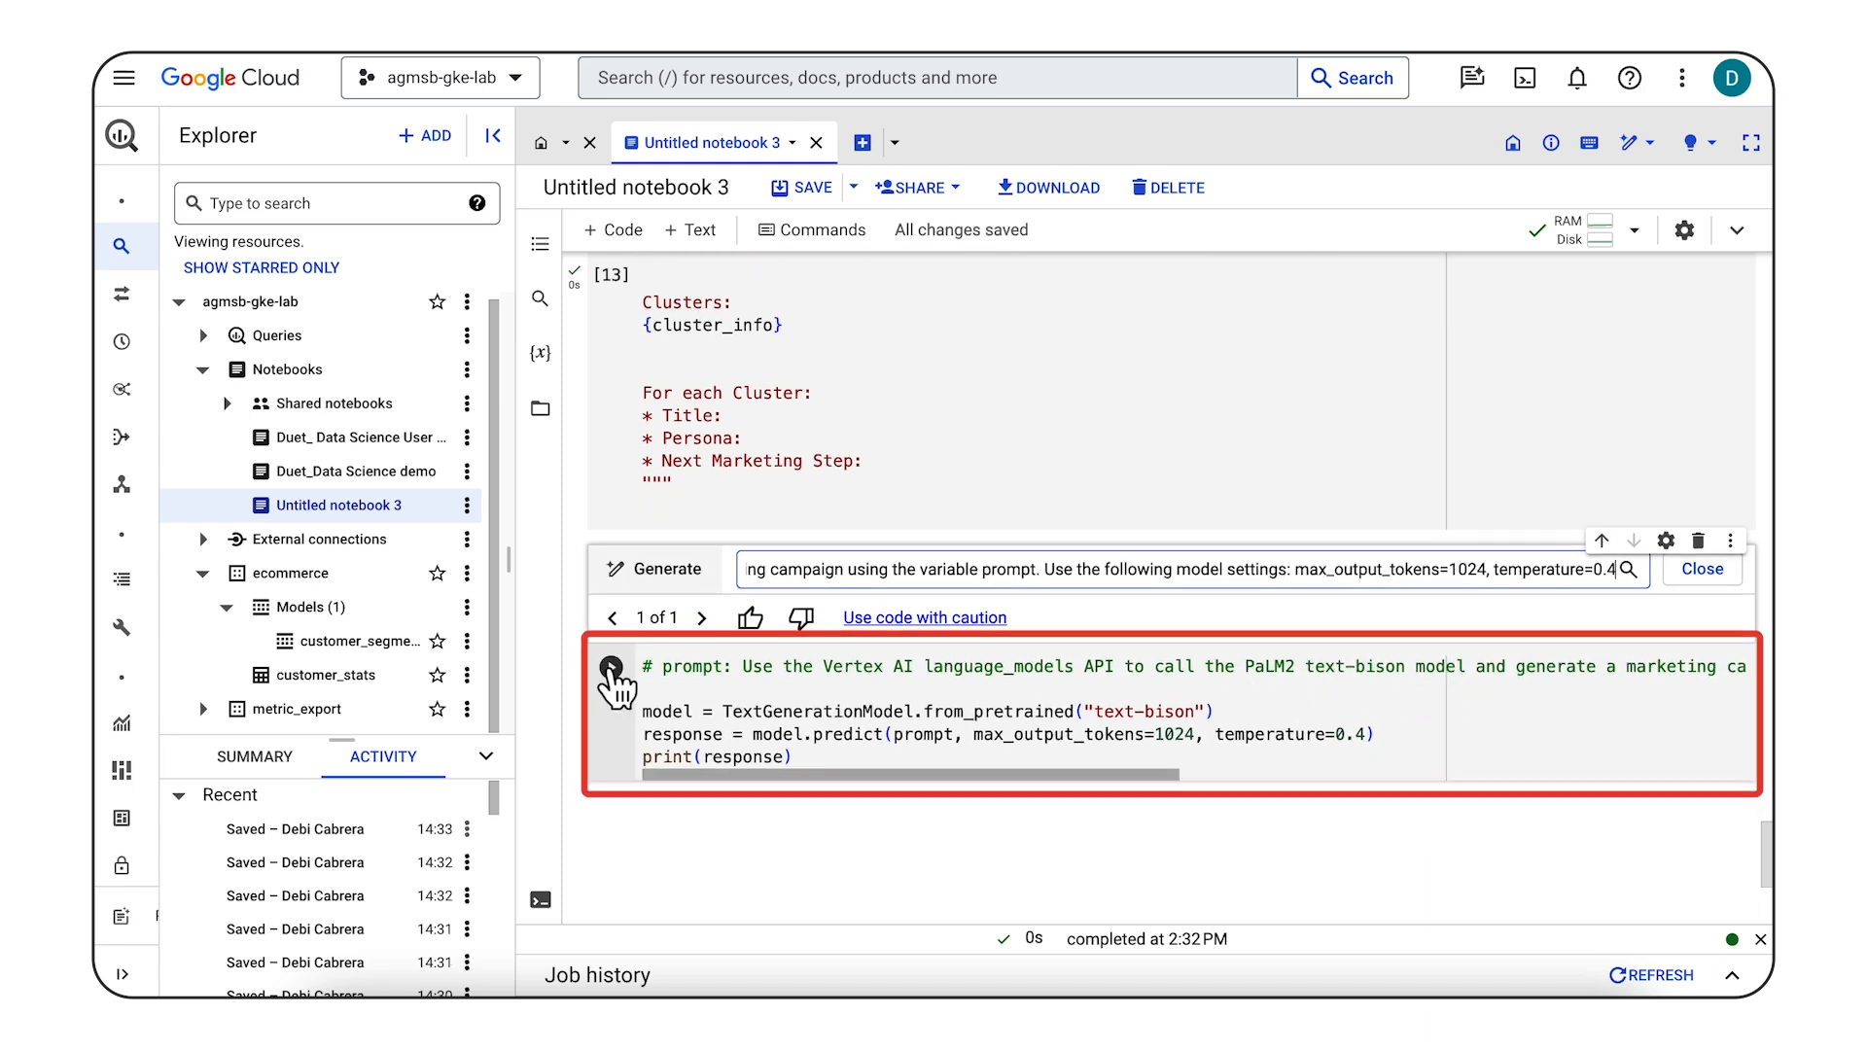
pyautogui.click(611, 668)
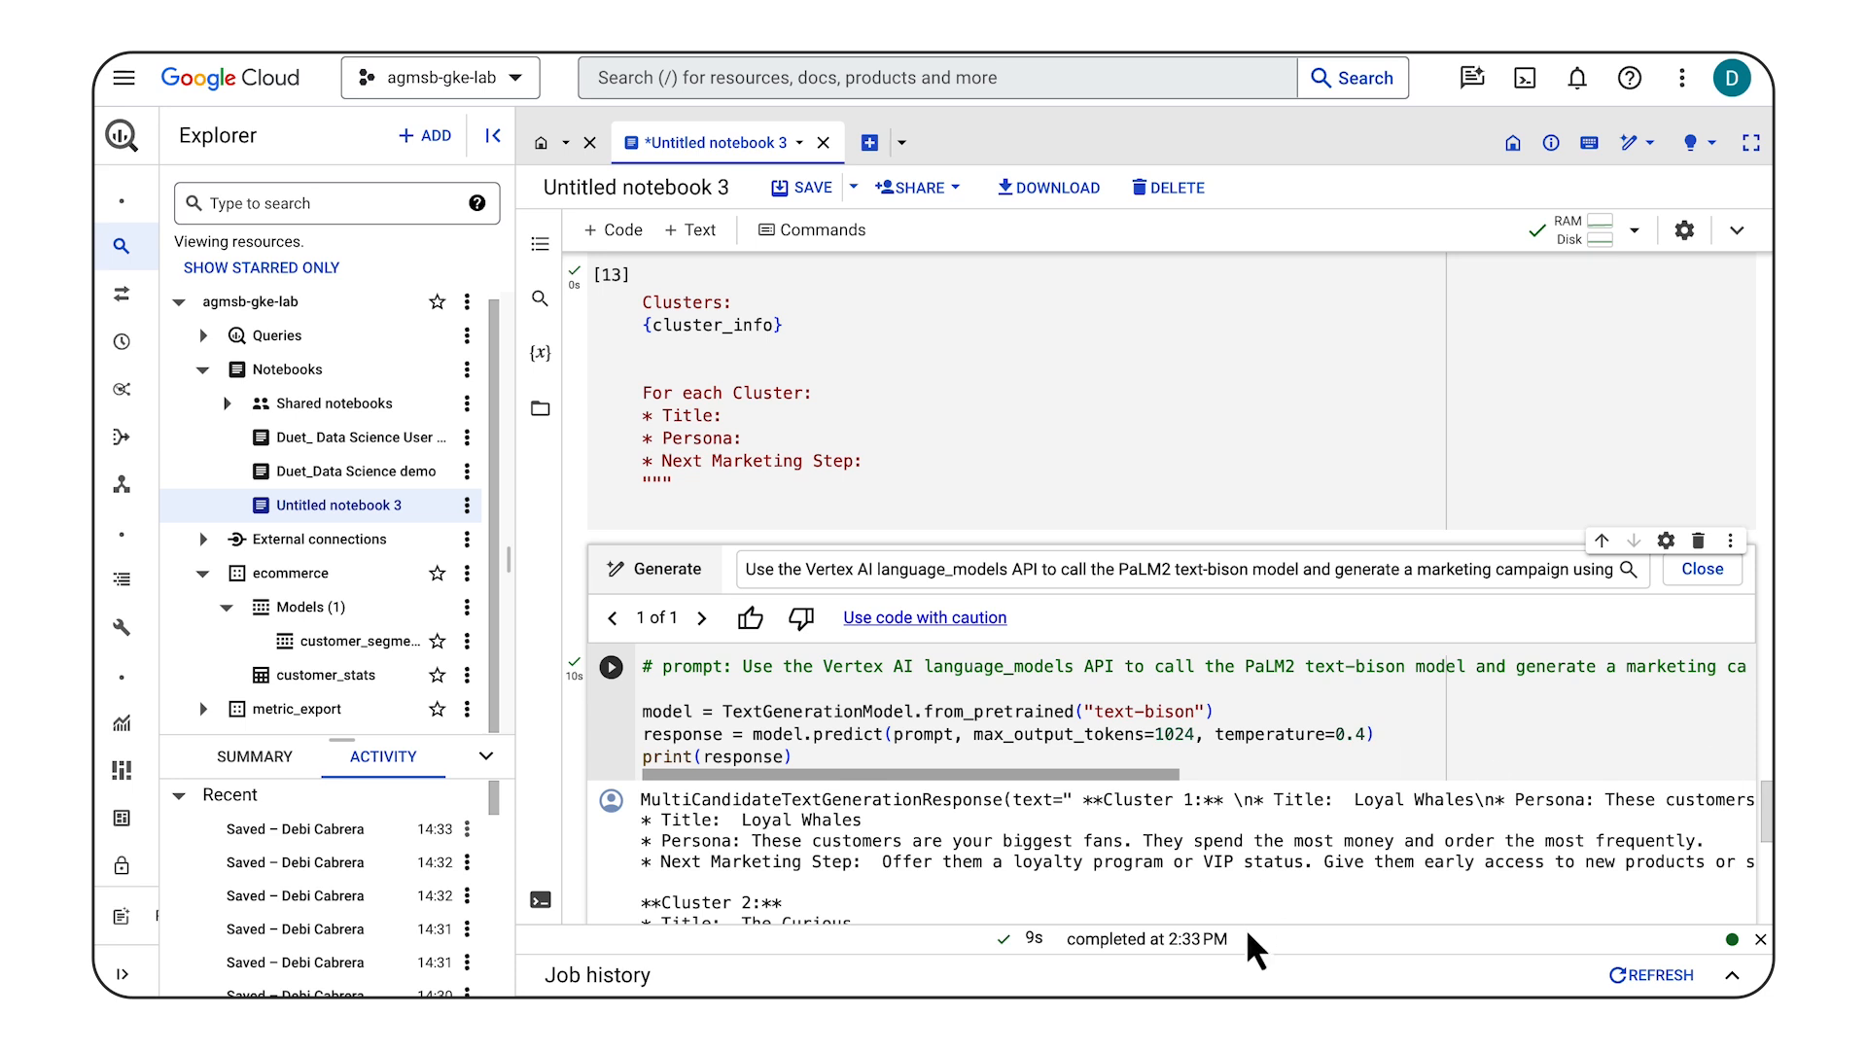
# Step: Examine the generated title, persona and next marketing step for each of the five clusters, including the ends of the long lines
pyautogui.scroll(-3, 1281, 861)
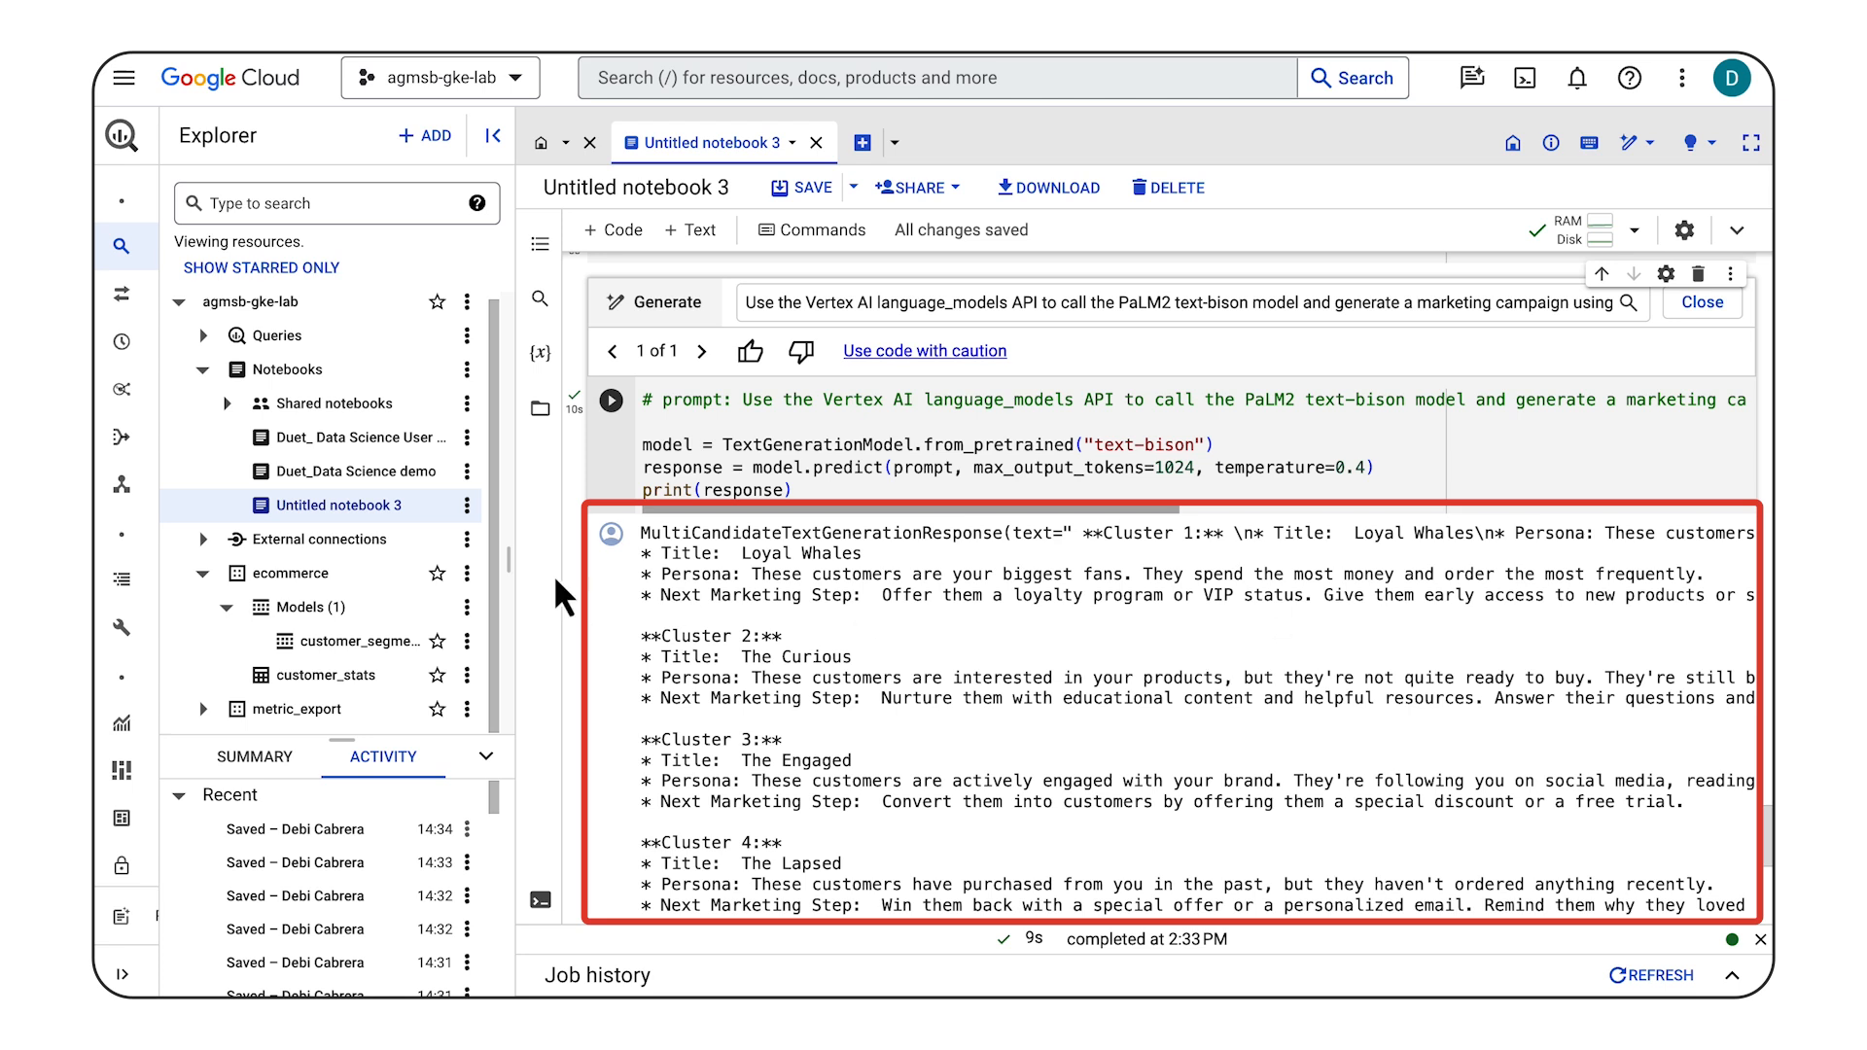
pyautogui.scroll(-1, 772, 725)
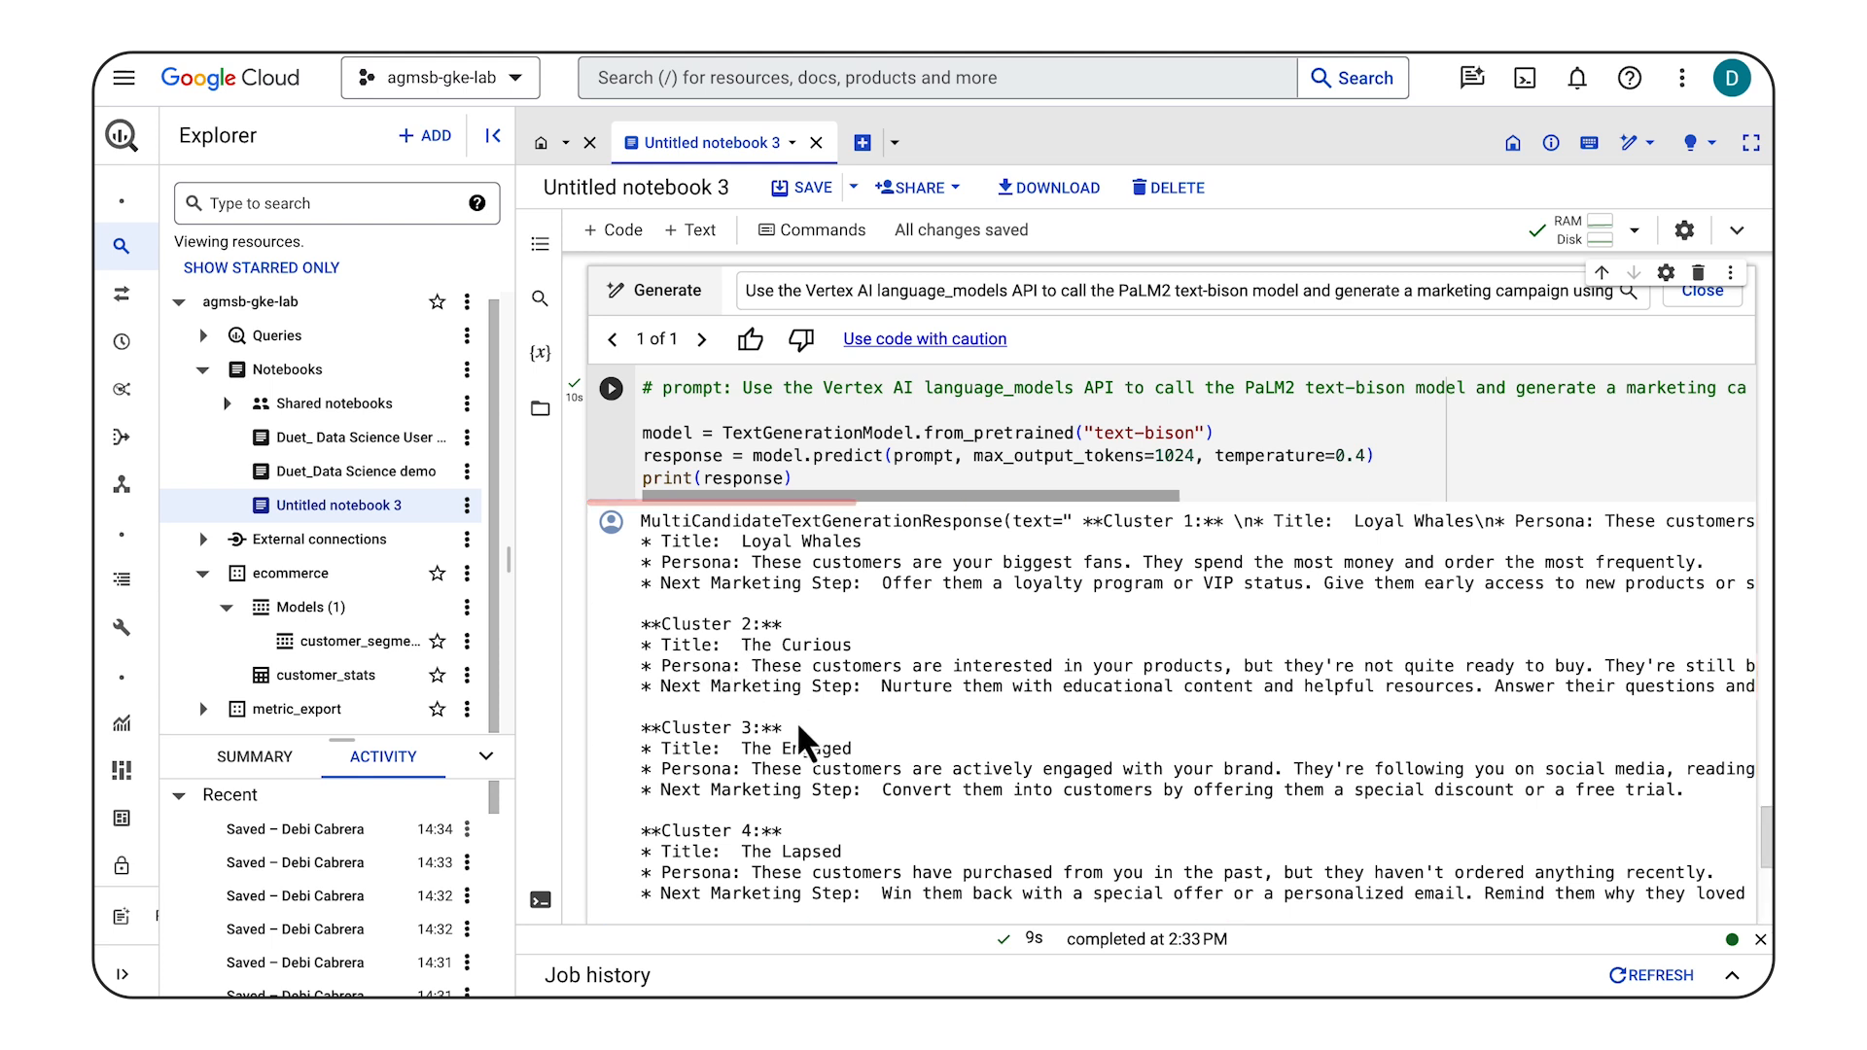
pyautogui.scroll(-2, 813, 729)
pyautogui.scroll(1, 815, 736)
pyautogui.hscroll(4, 967, 680)
pyautogui.hscroll(-4, 1014, 749)
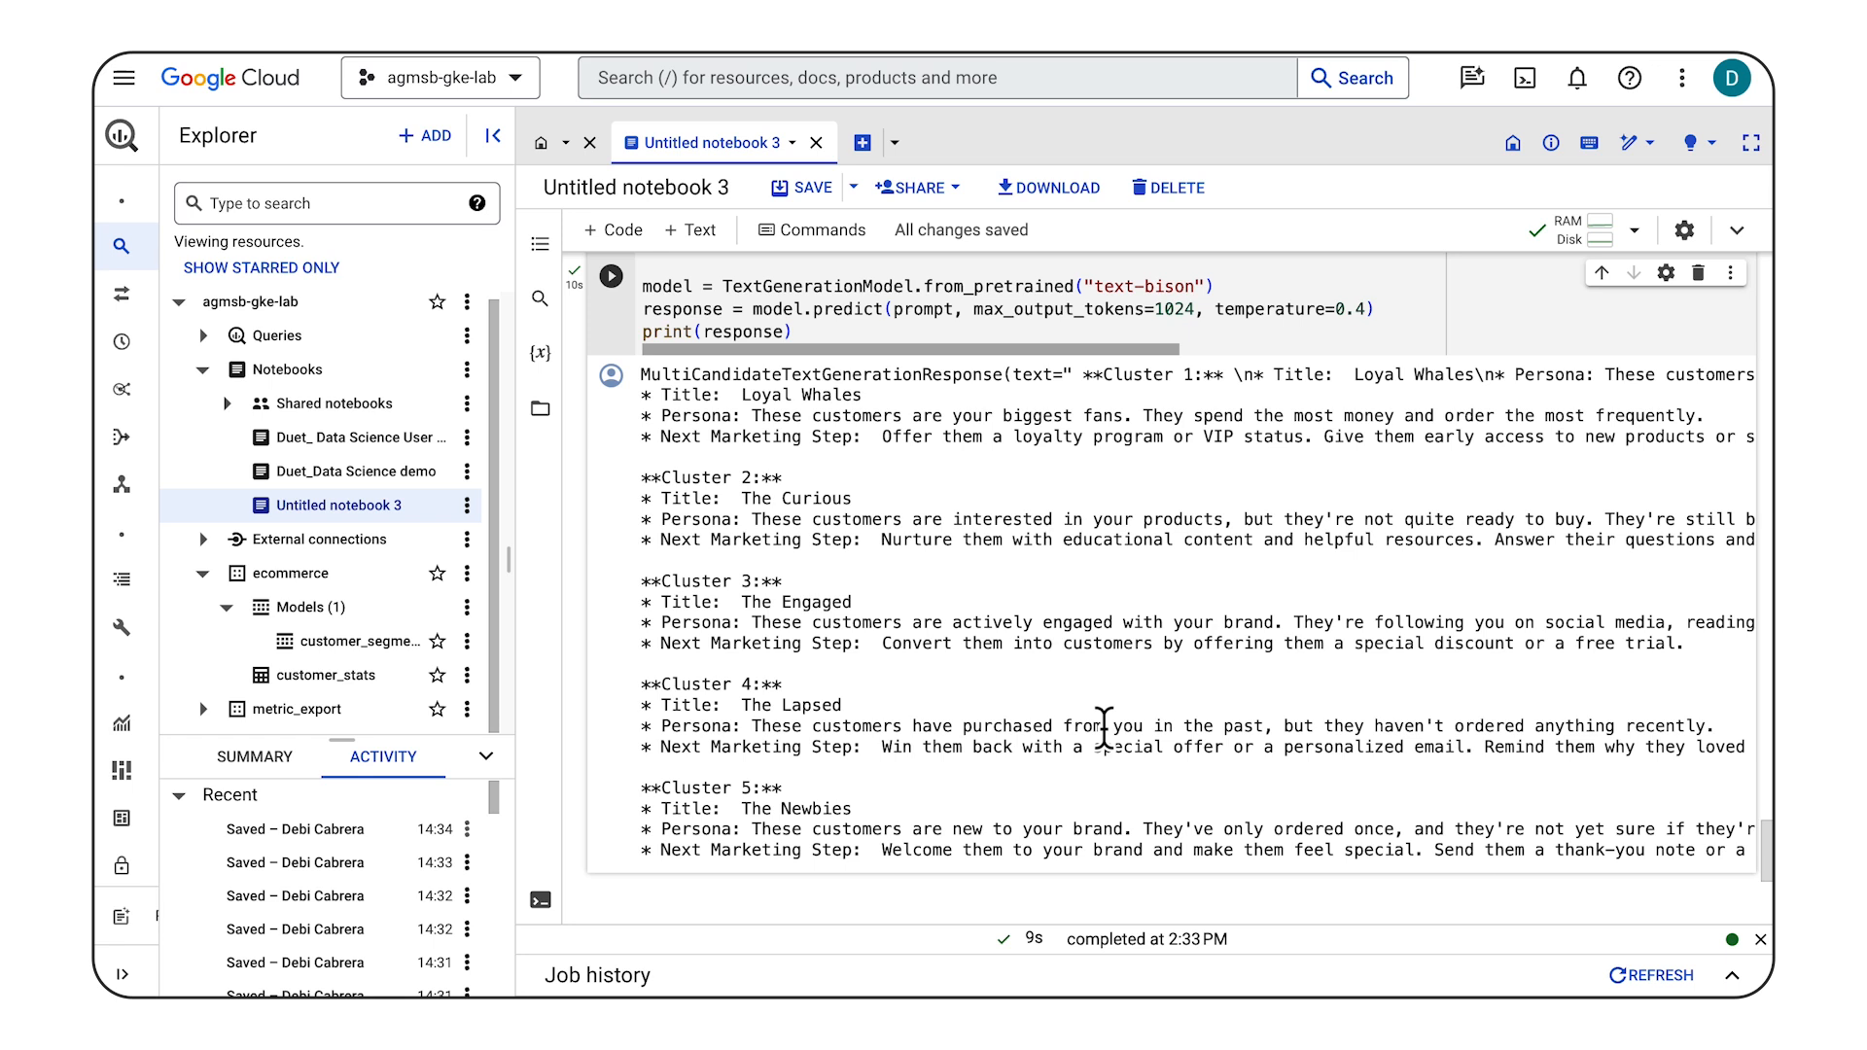
pyautogui.scroll(-1, 1041, 742)
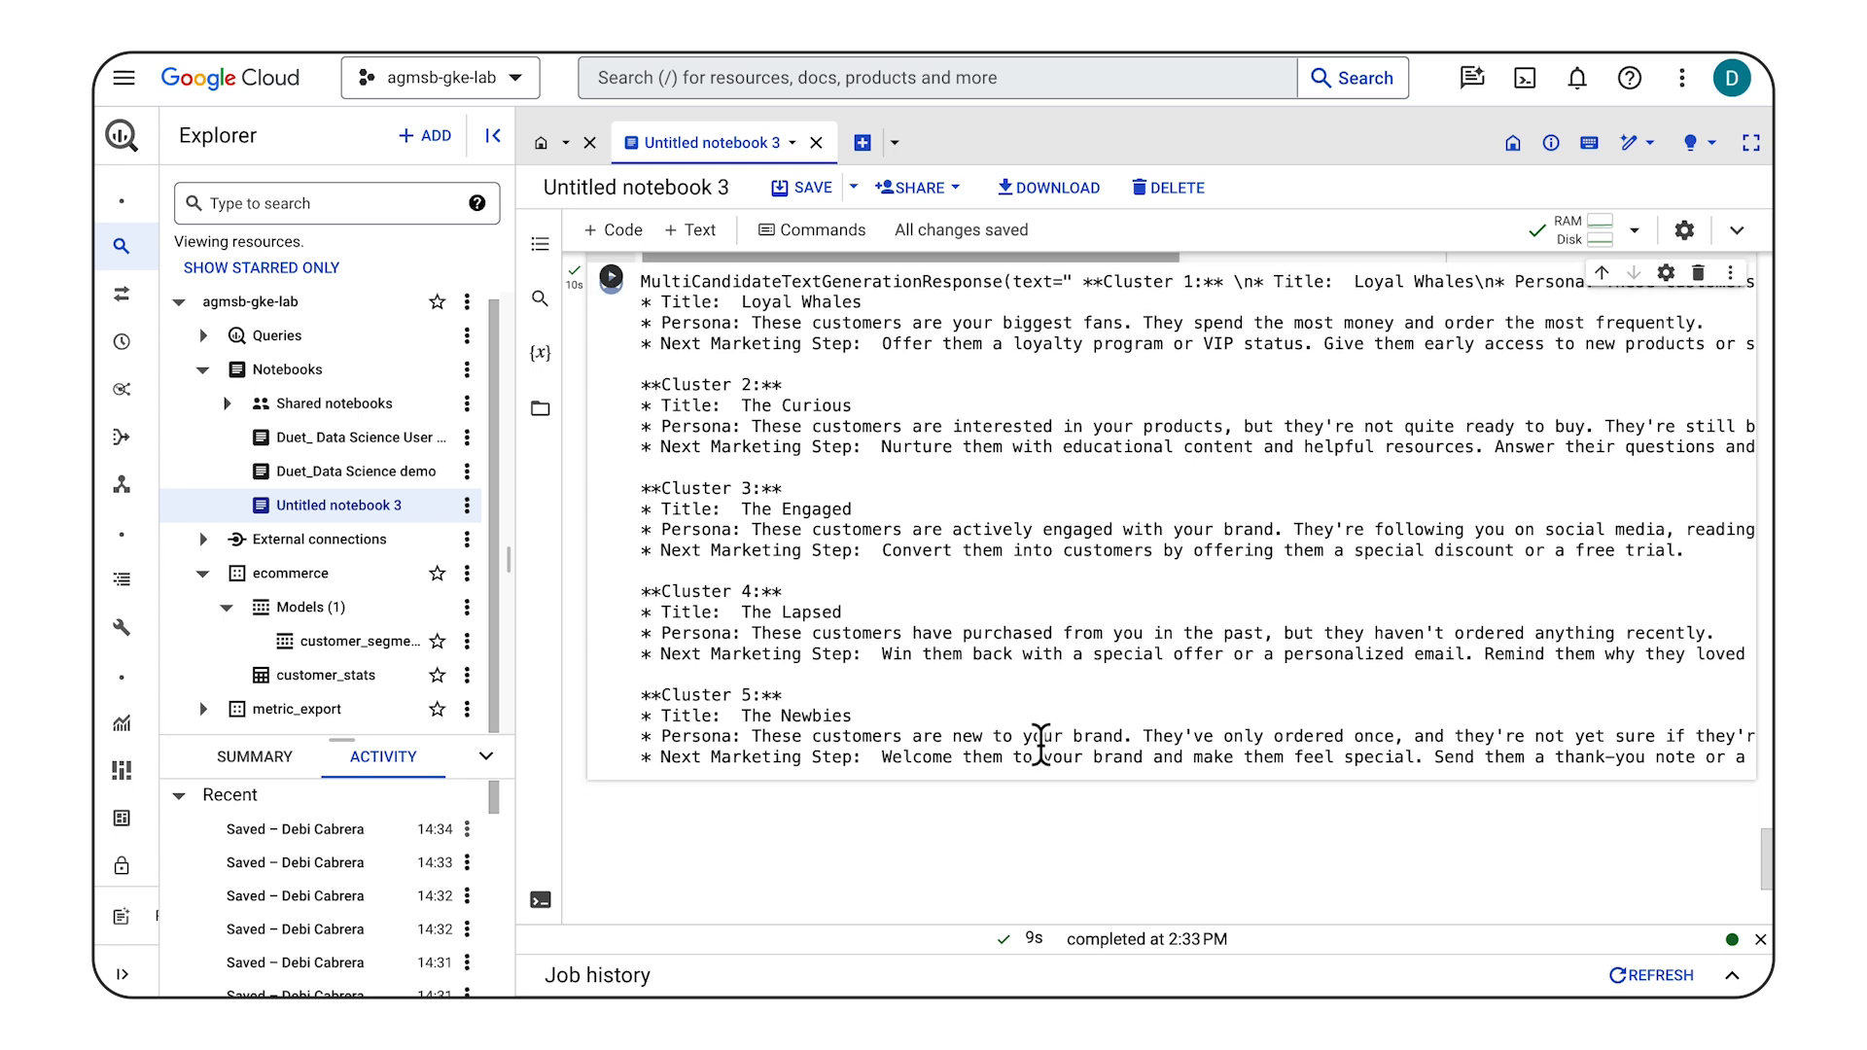
pyautogui.scroll(1, 1254, 670)
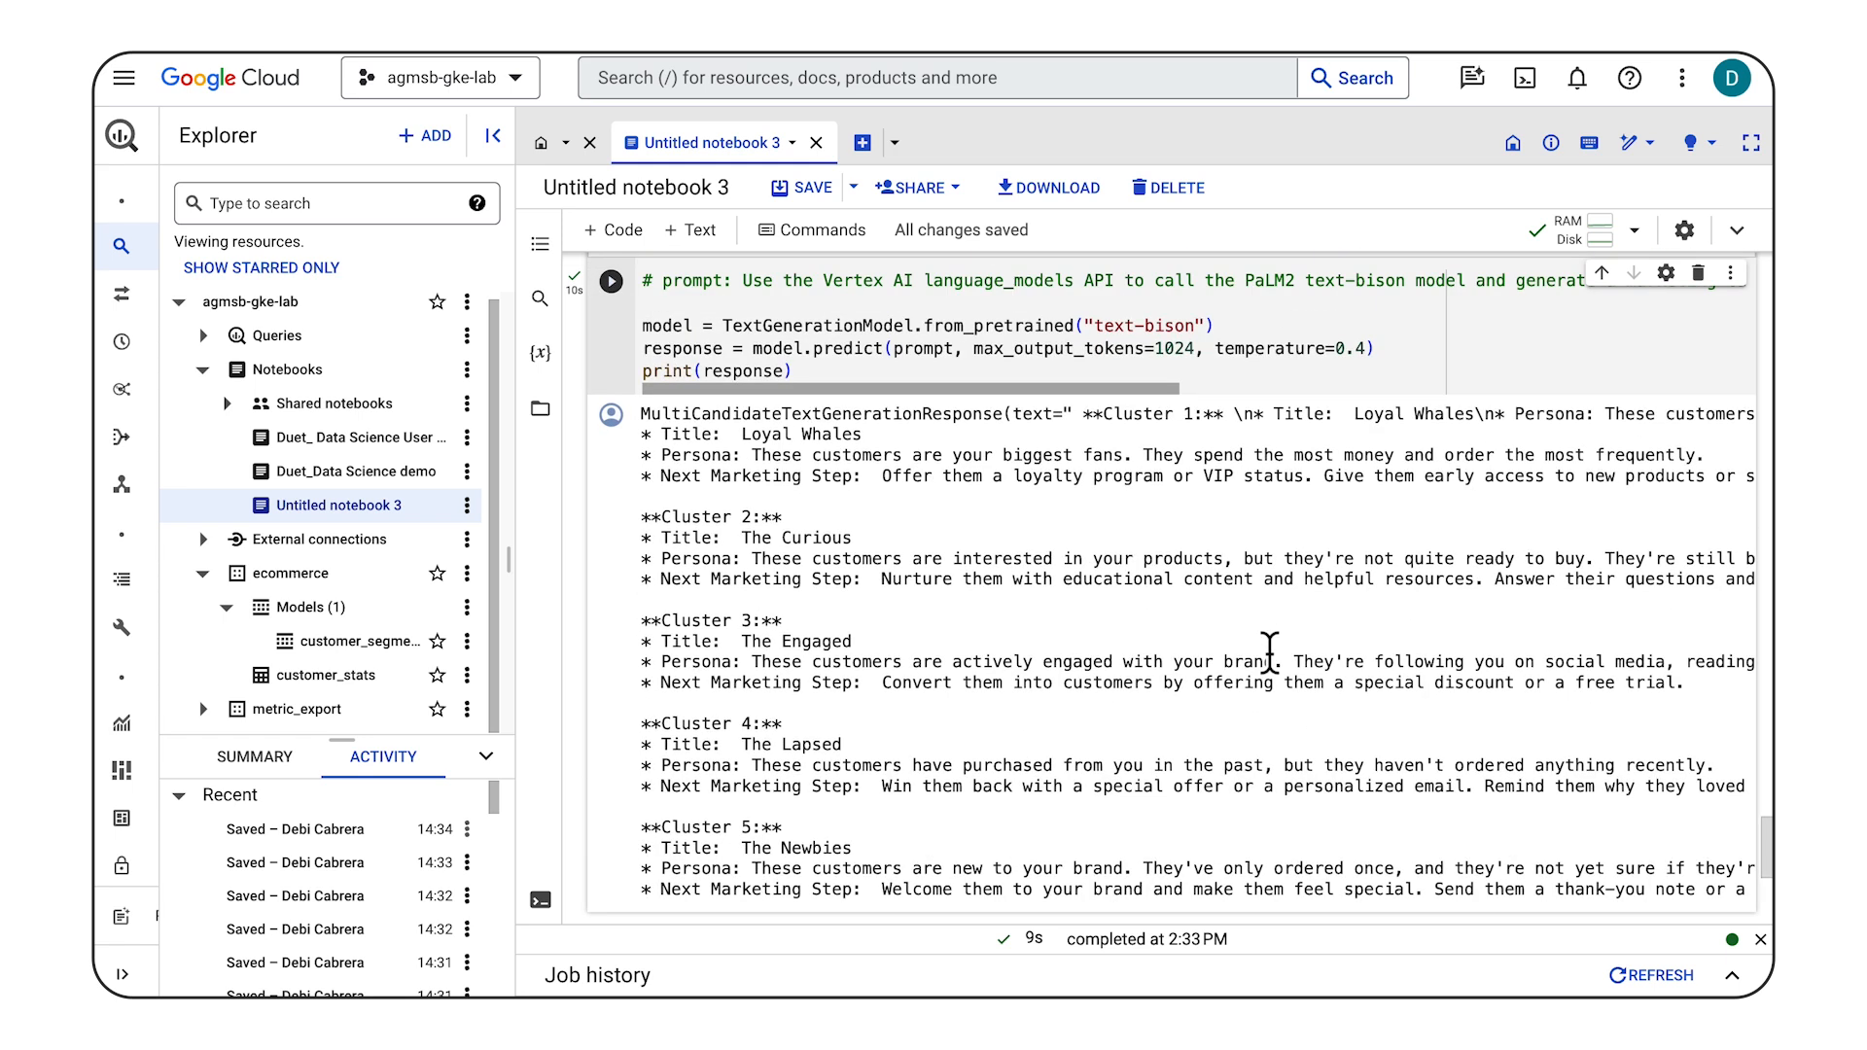
pyautogui.hscroll(2, 1269, 651)
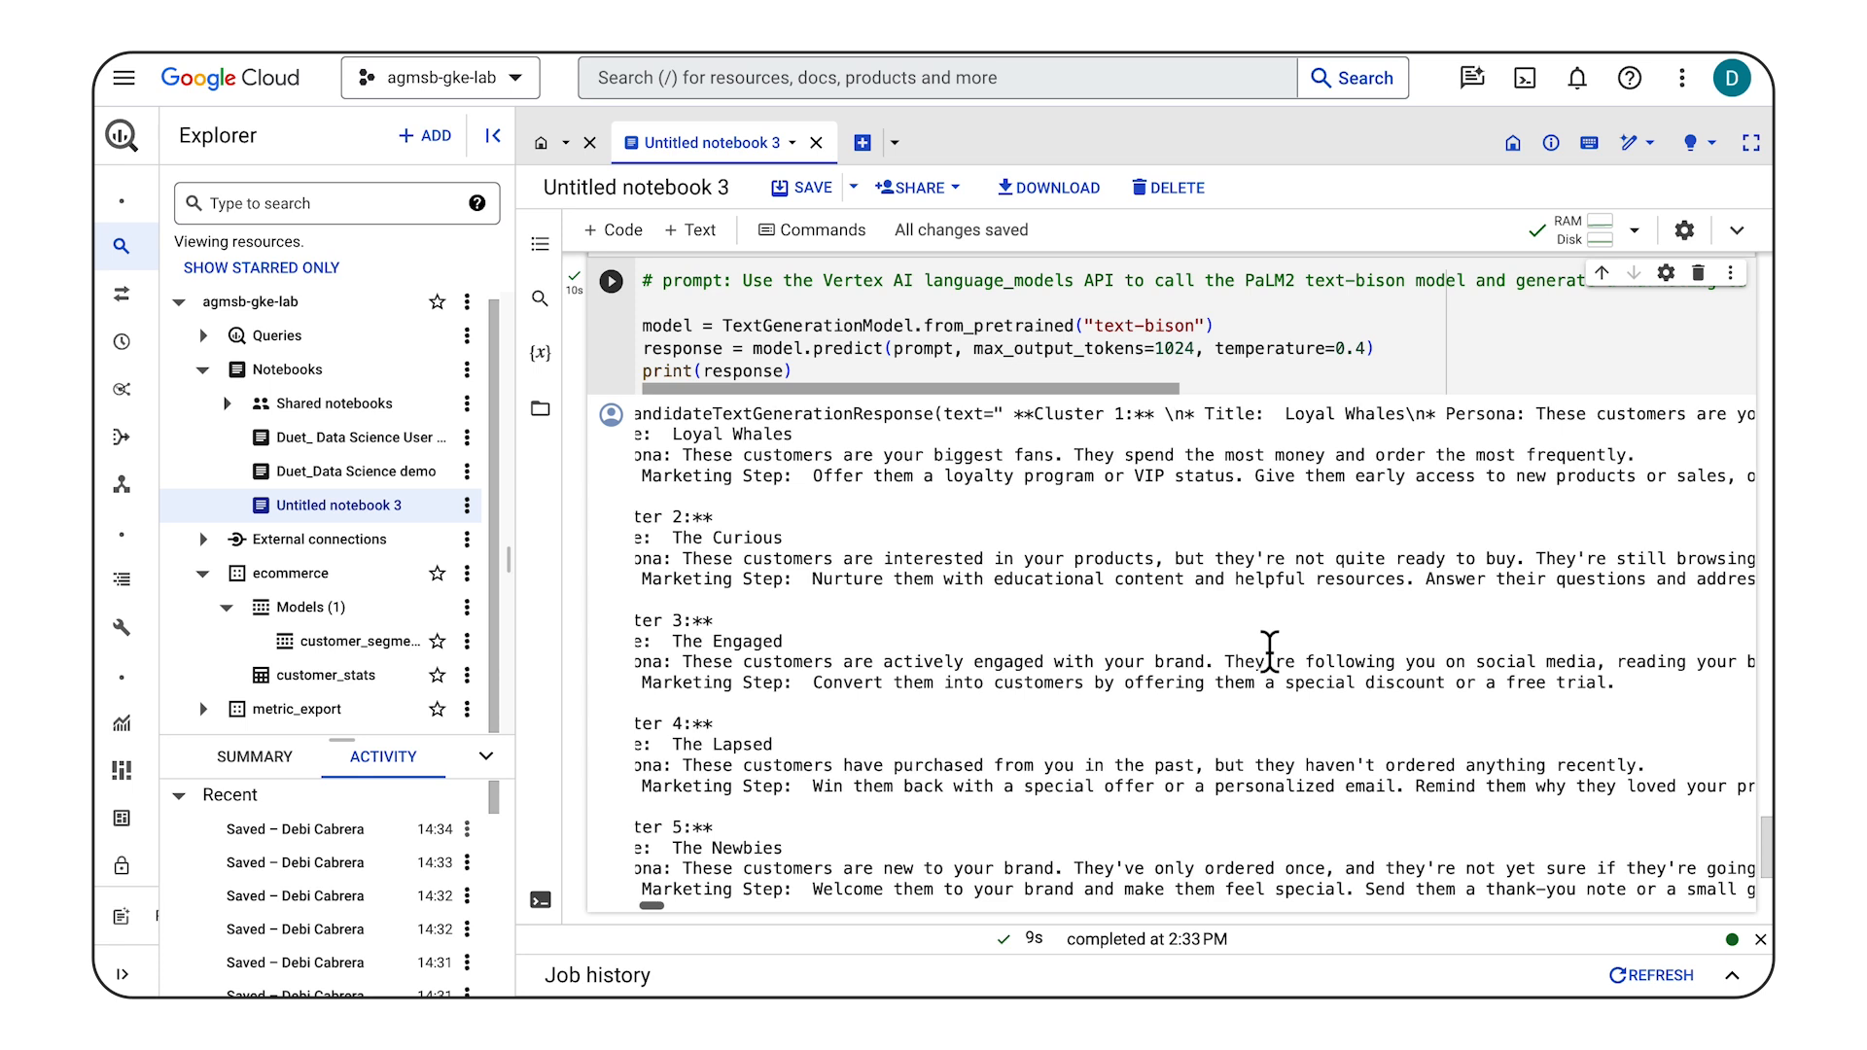